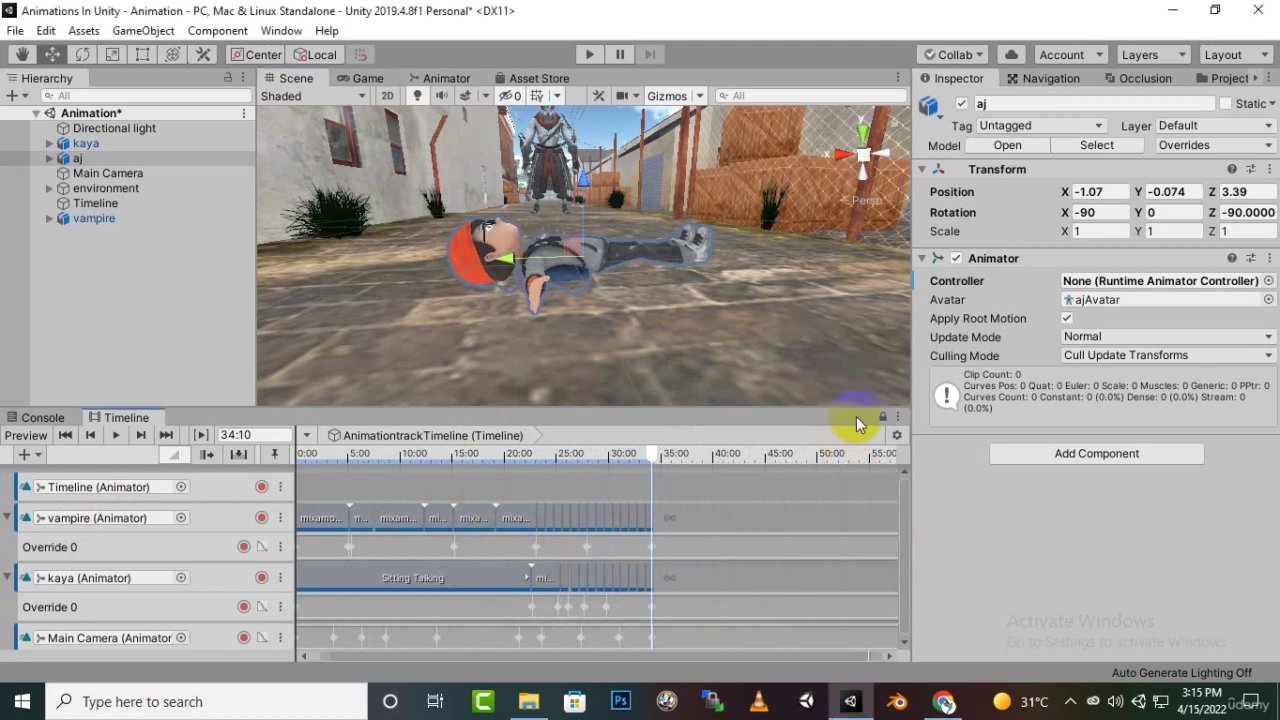
Open the Audios folder in the project assets and return the timeline playhead to 0:00.
{"action": "left_click_drag", "start_coordinate": [858, 410], "coordinate": [876, 357]}
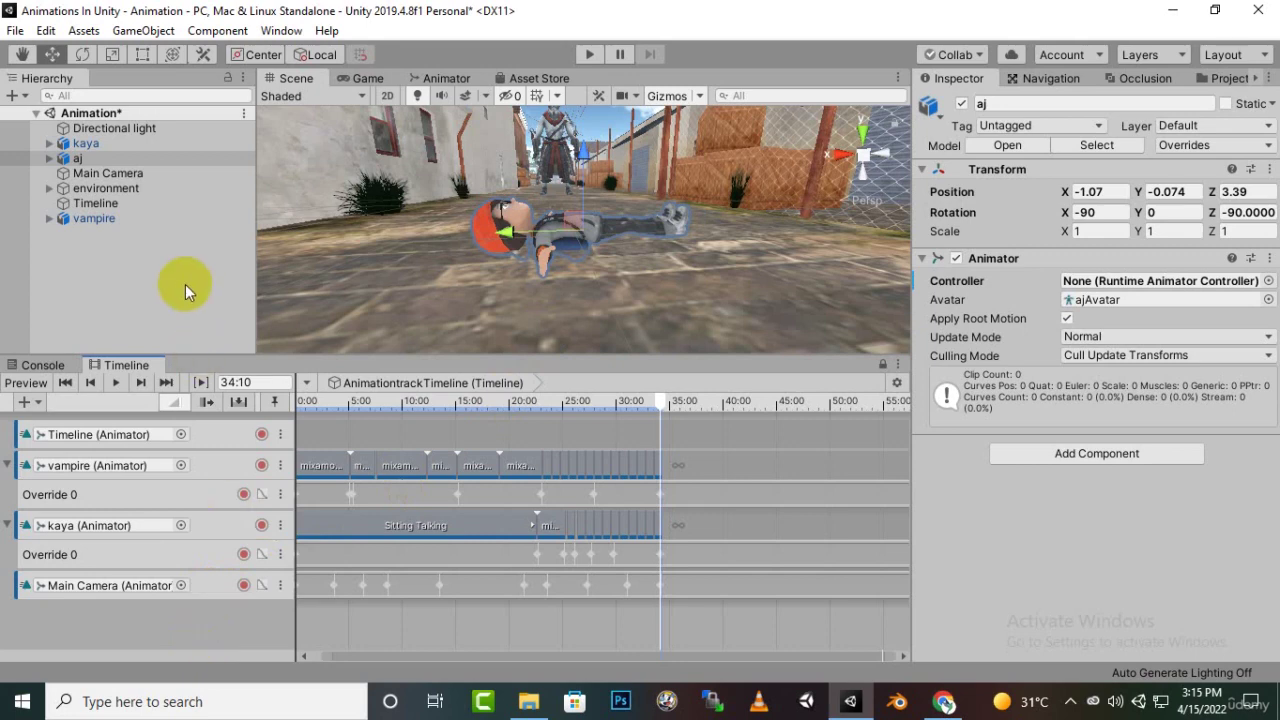
{"action": "left_click", "coordinate": [1226, 78]}
{"action": "left_click", "coordinate": [1040, 115]}
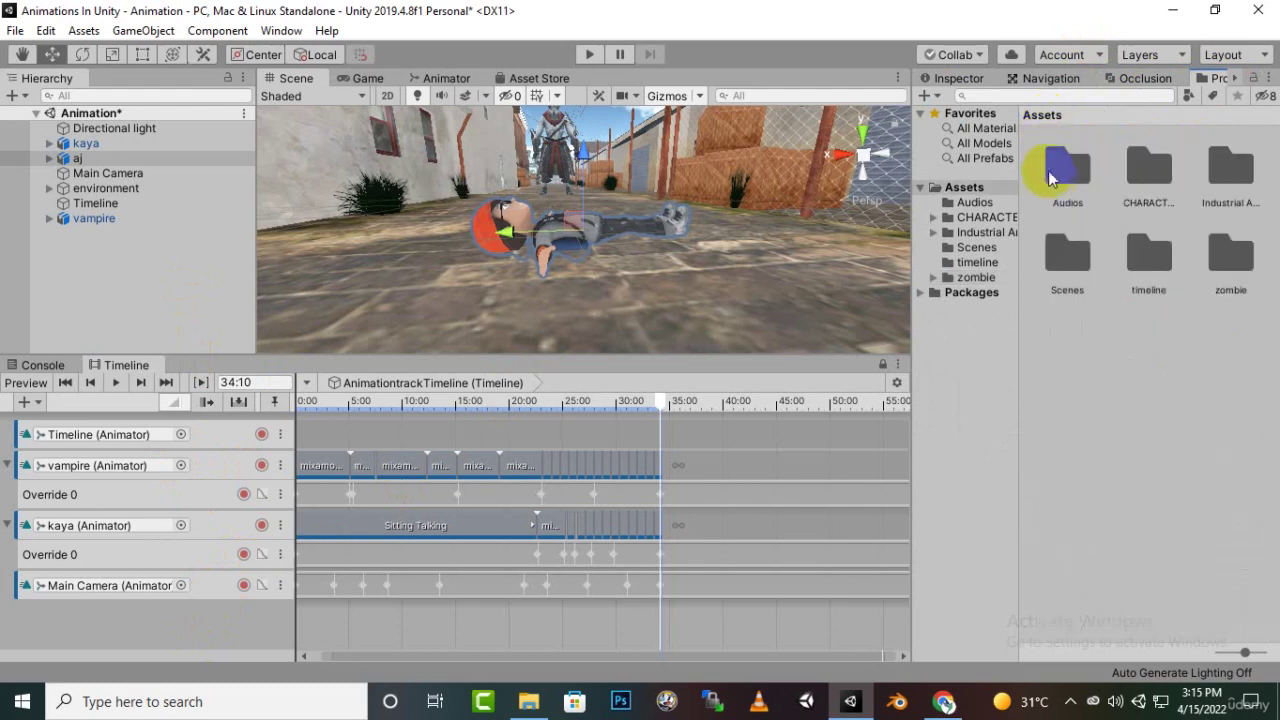
{"action": "double_click", "coordinate": [1052, 185]}
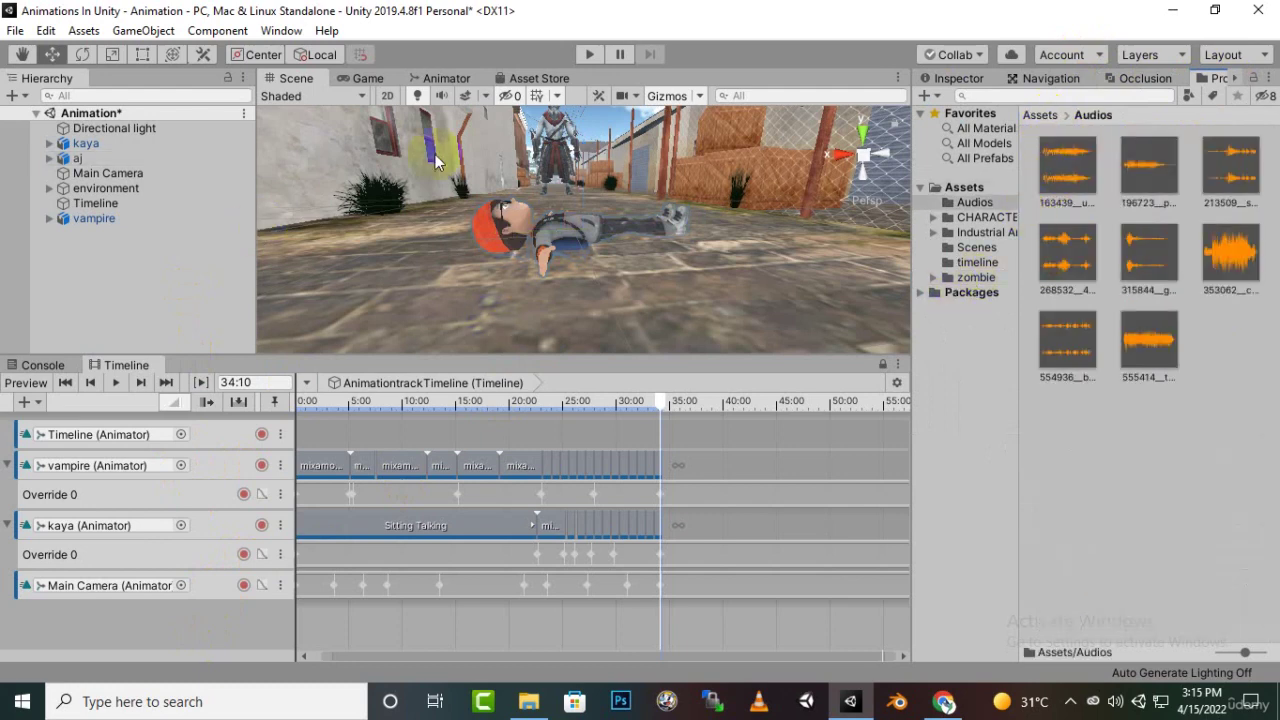
{"action": "left_click_drag", "start_coordinate": [660, 402], "coordinate": [286, 403]}
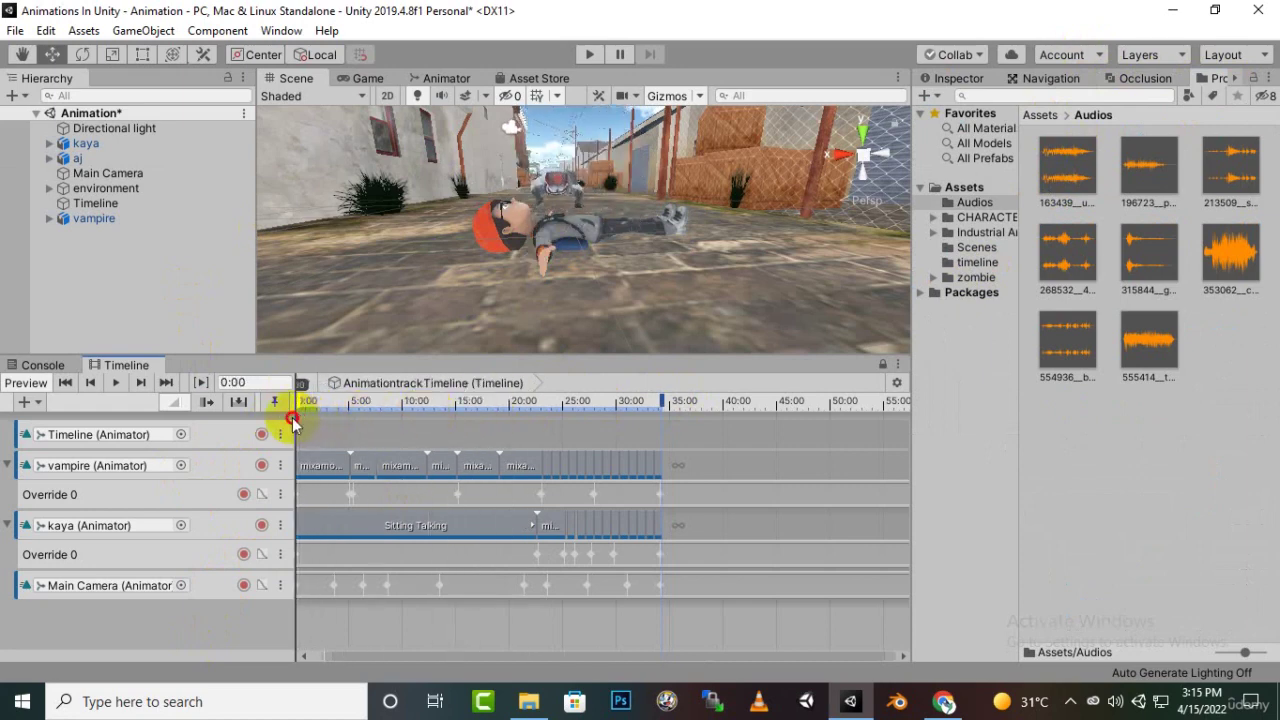
{"action": "right_click", "coordinate": [206, 615]}
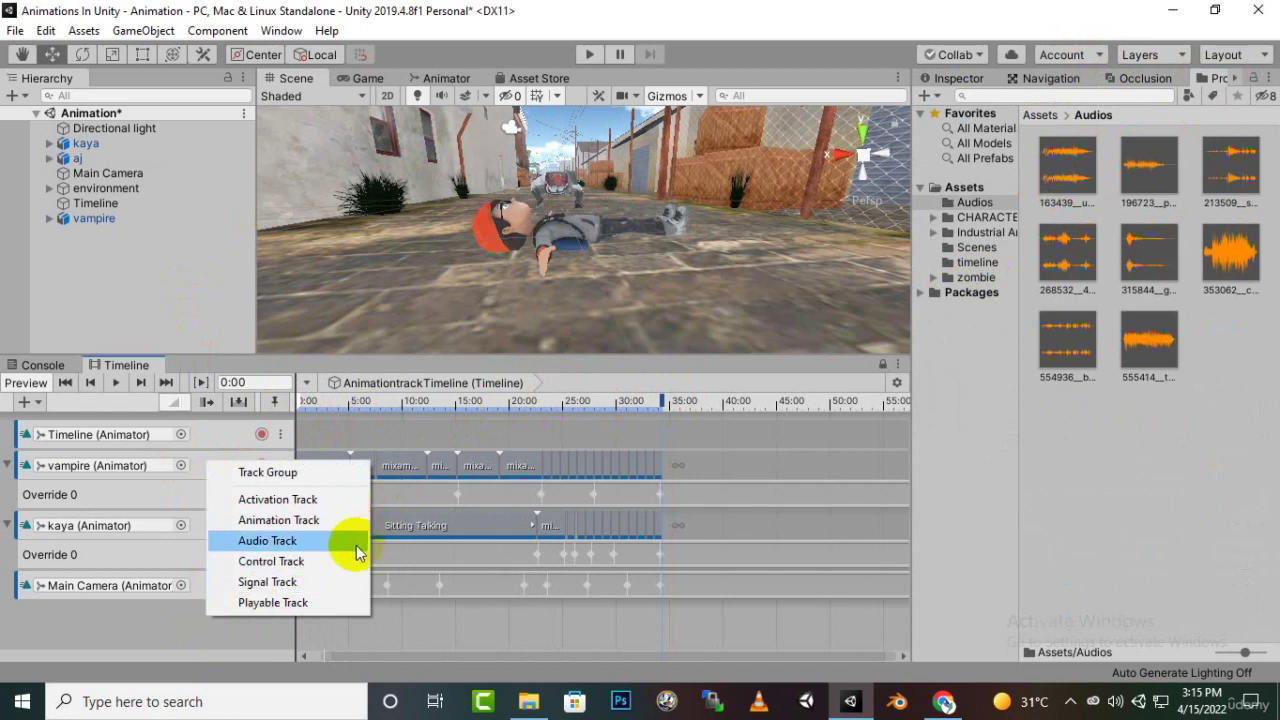
{"action": "left_click", "coordinate": [1243, 492]}
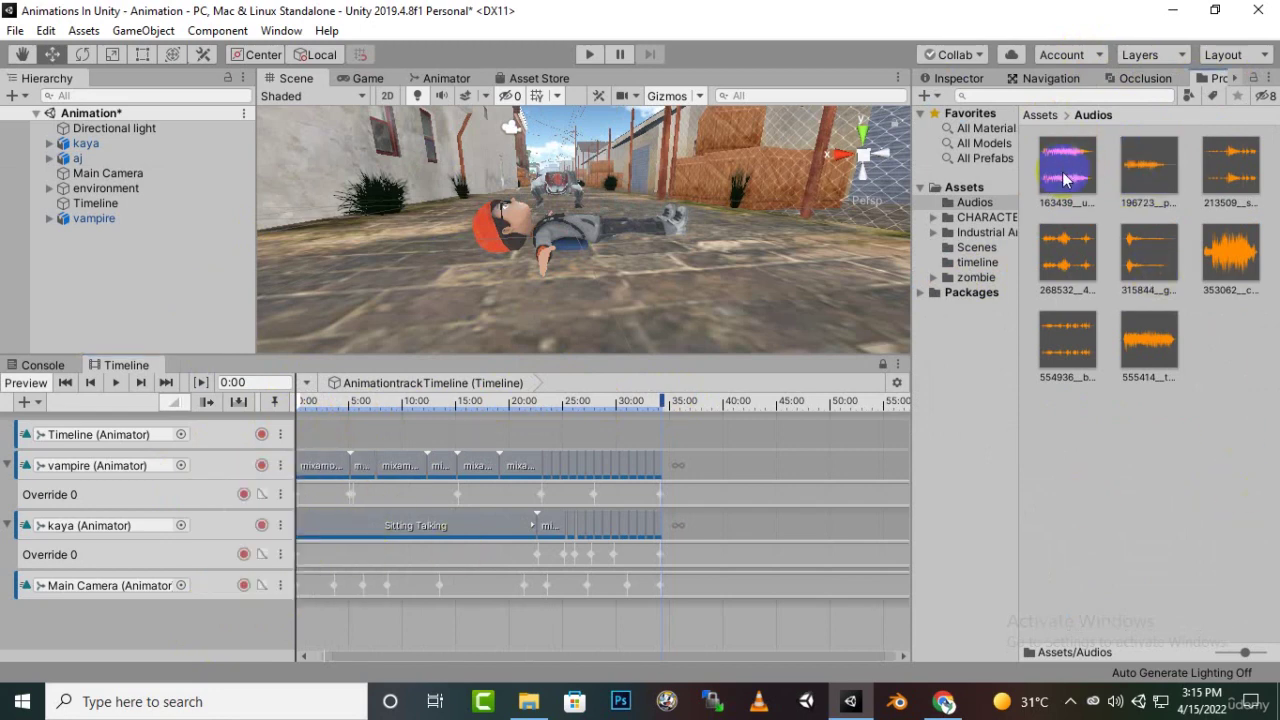
{"action": "left_click_drag", "start_coordinate": [1066, 168], "coordinate": [140, 612]}
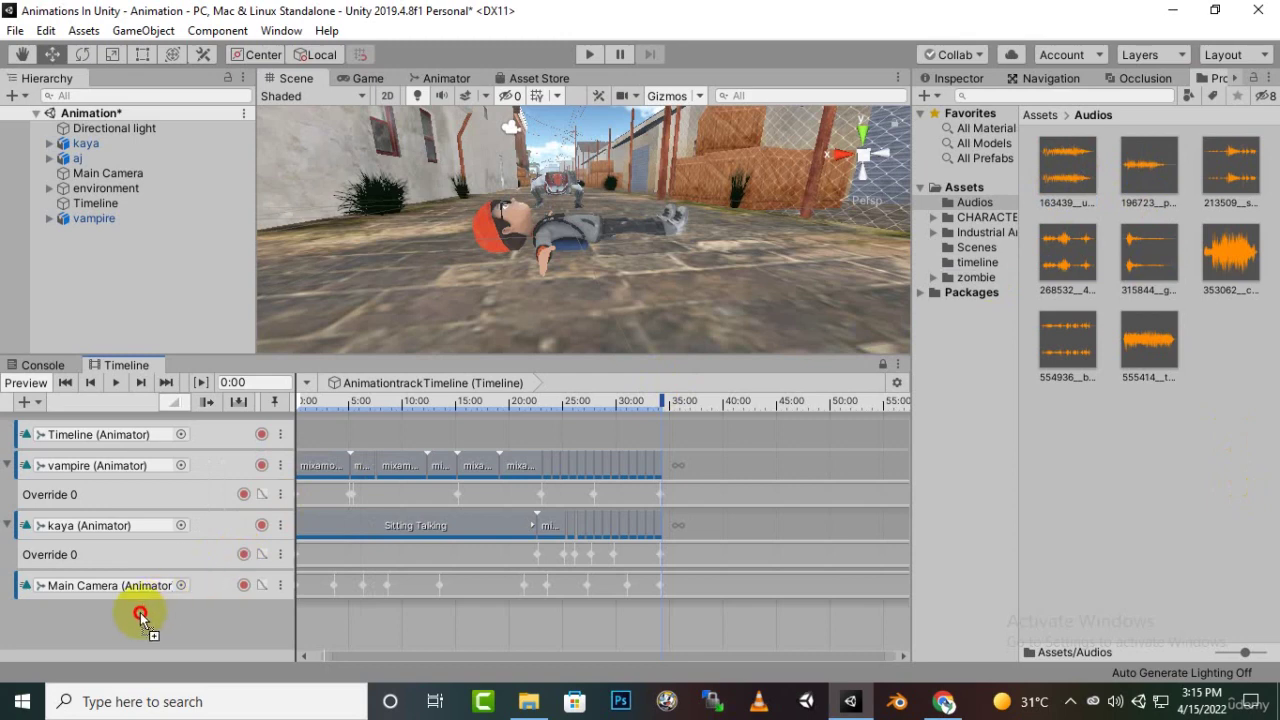
{"action": "left_click_drag", "start_coordinate": [140, 612], "coordinate": [1069, 184]}
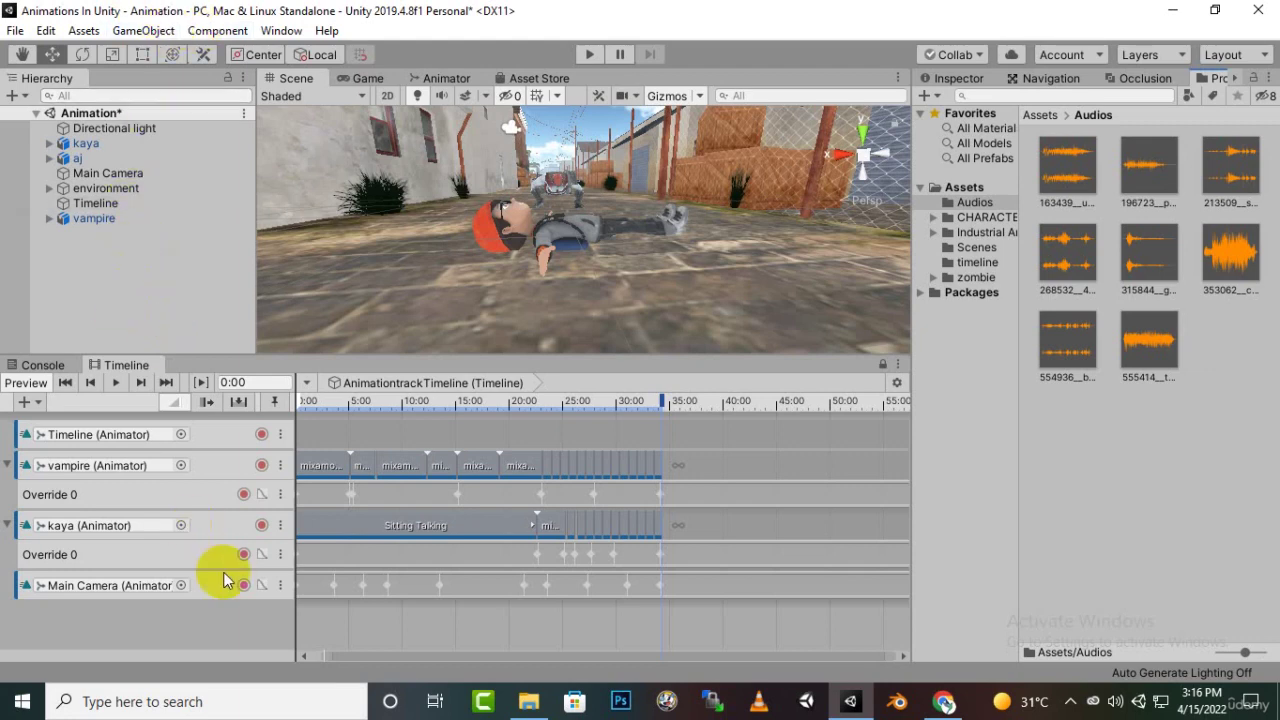
Add an Audio Track to AnimationtrackTimeline below the Main Camera track.
{"action": "right_click", "coordinate": [199, 623]}
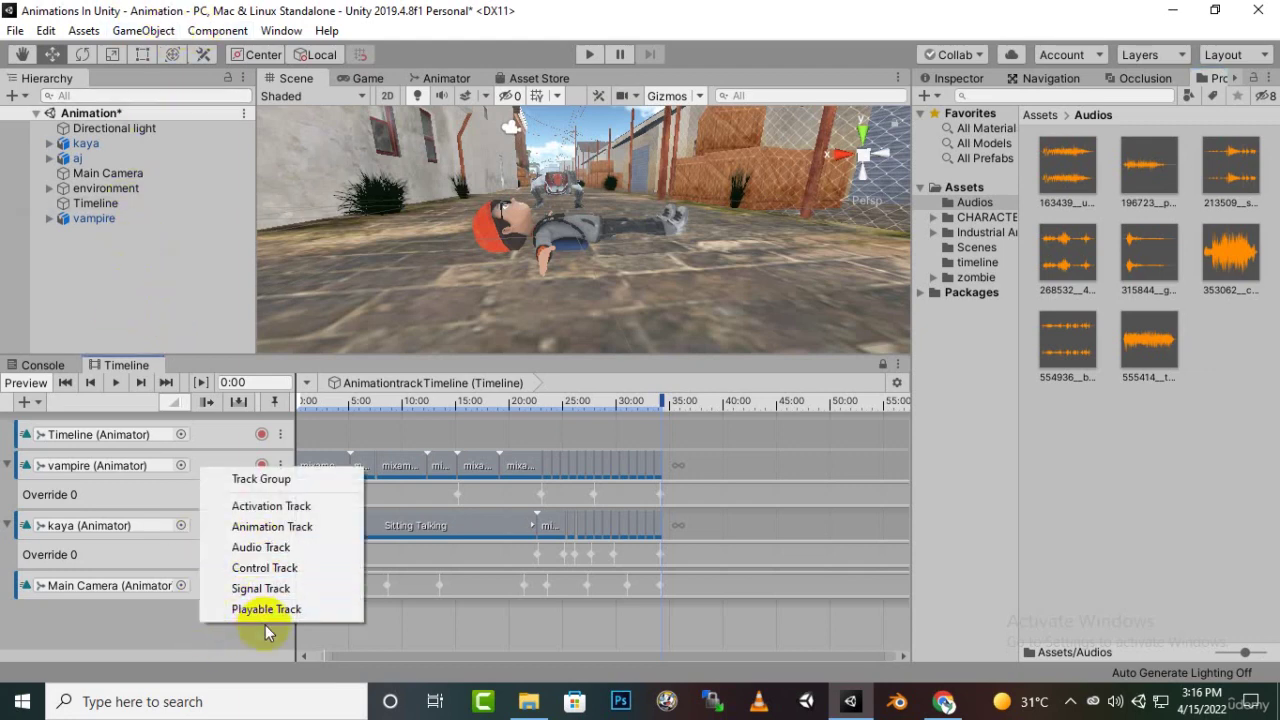
{"action": "left_click", "coordinate": [292, 548]}
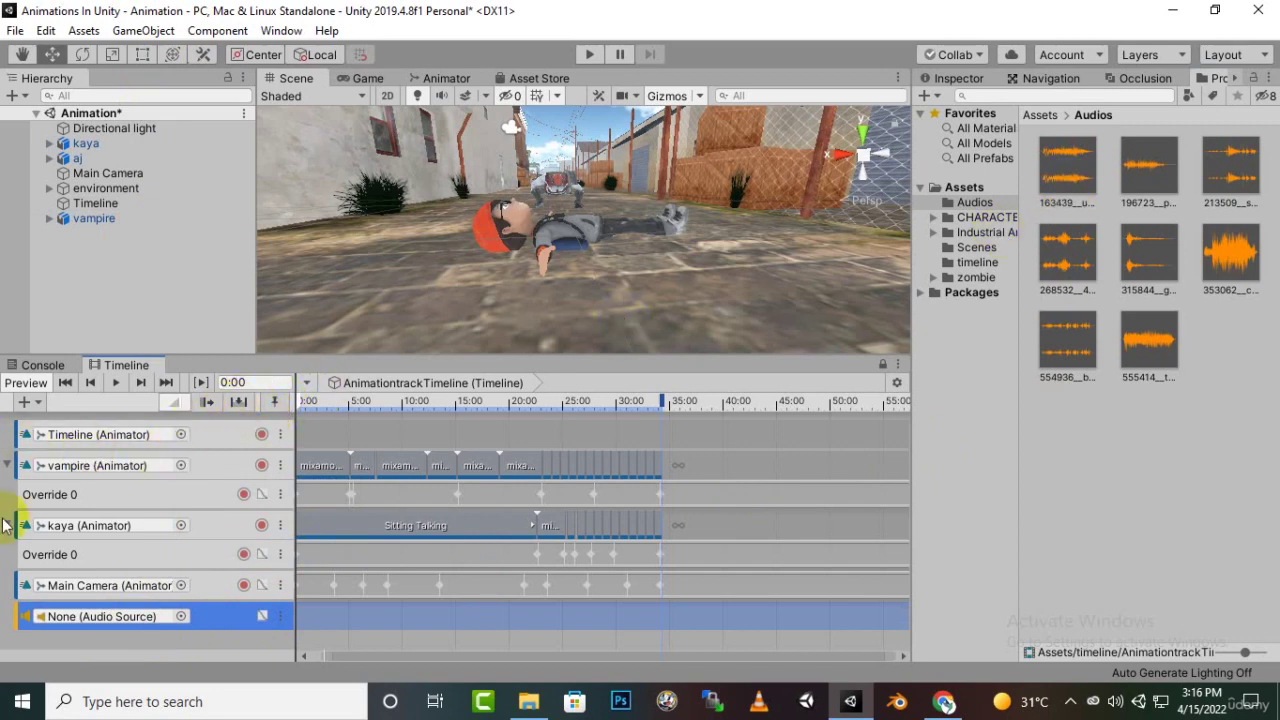
{"action": "right_click", "coordinate": [52, 641]}
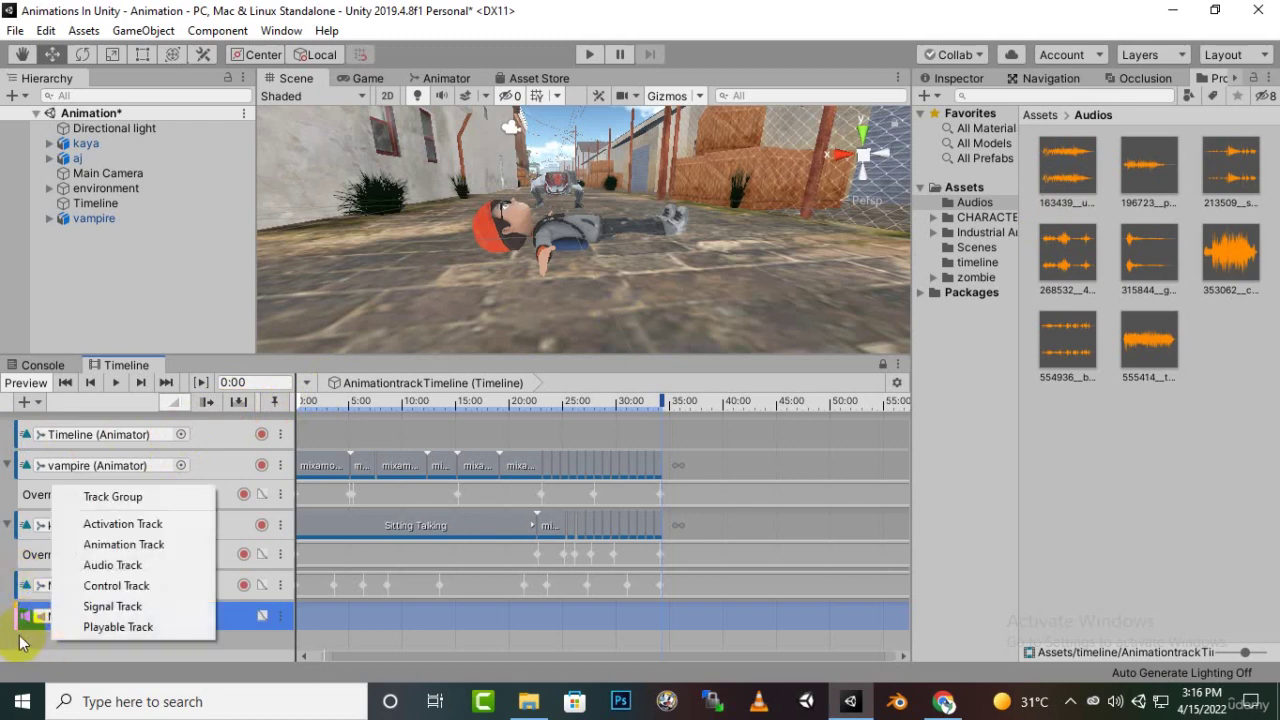
{"action": "left_click", "coordinate": [325, 365]}
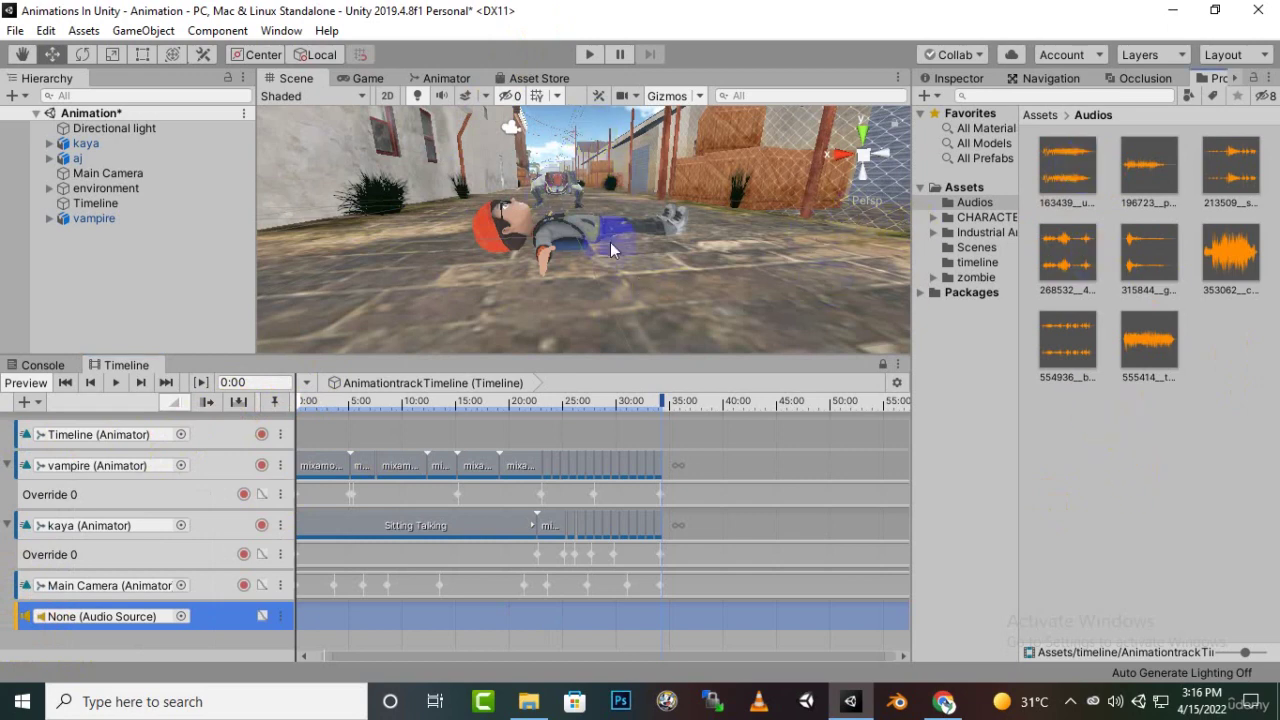
Play a preview of the 163439 zombie-2 audio clip from the Audios folder.
{"action": "left_click", "coordinate": [1052, 190]}
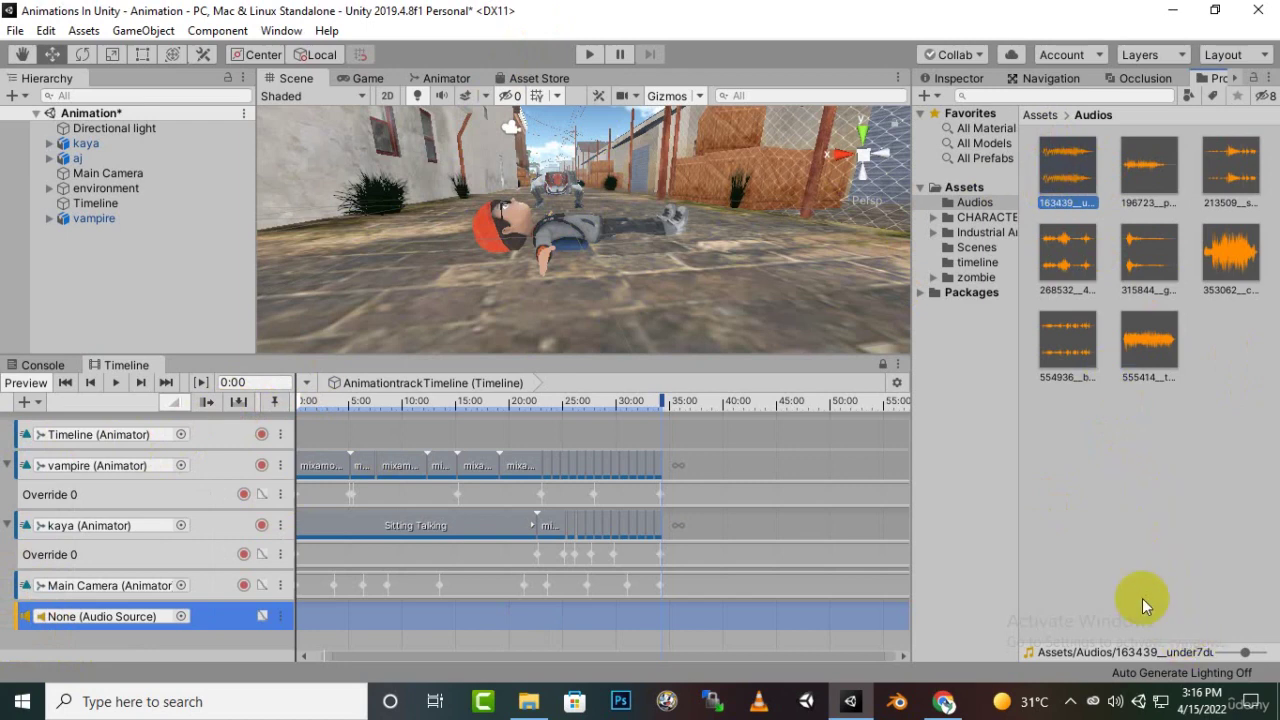
{"action": "left_click", "coordinate": [955, 78]}
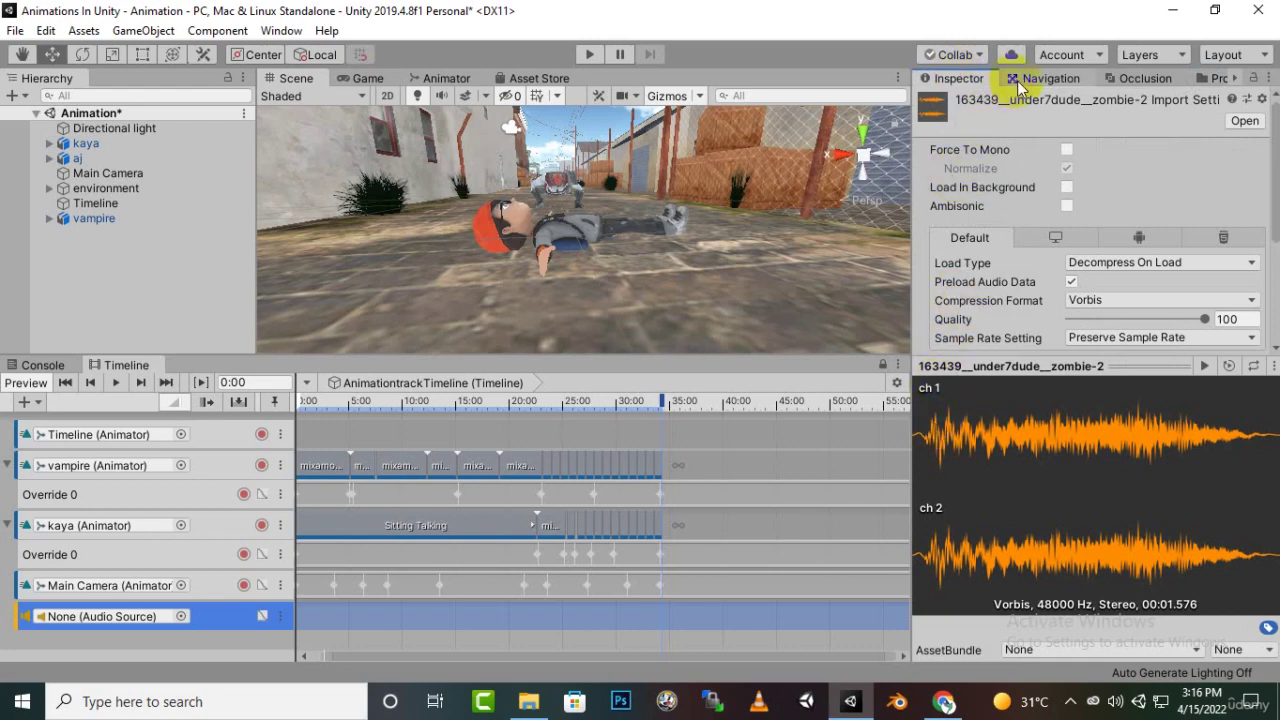
{"action": "left_click", "coordinate": [1217, 78]}
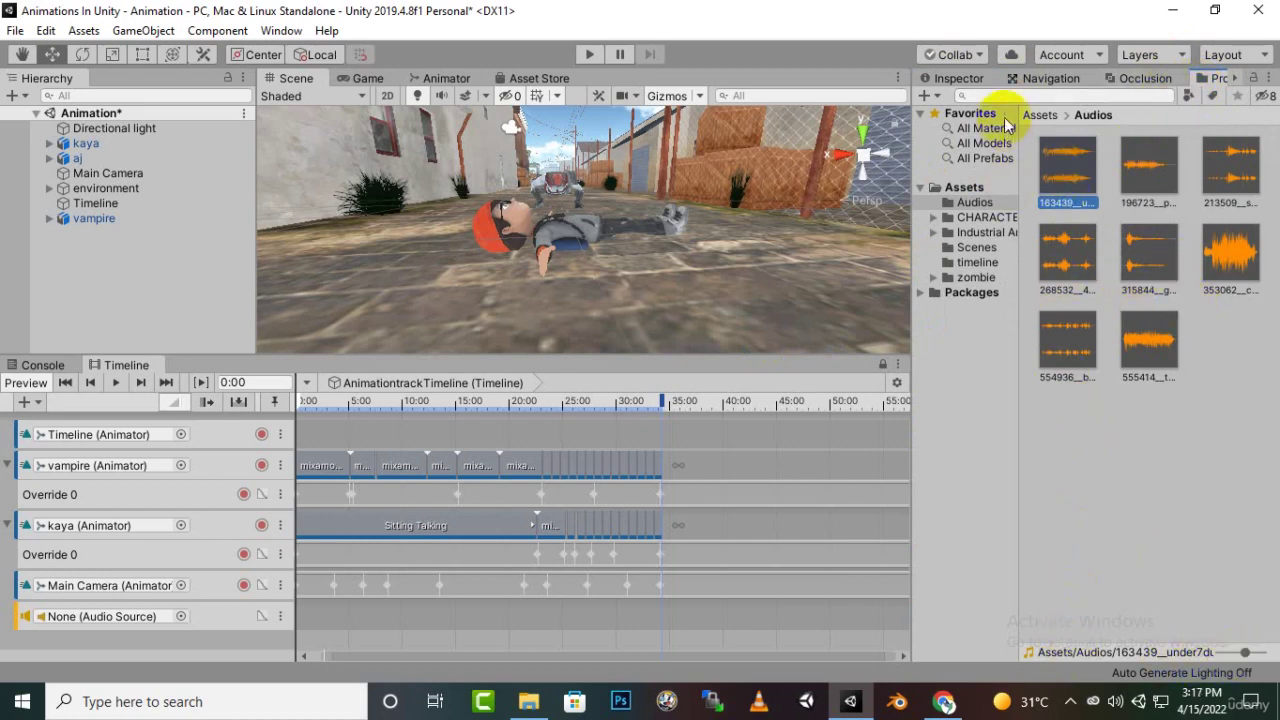
{"action": "left_click", "coordinate": [968, 80]}
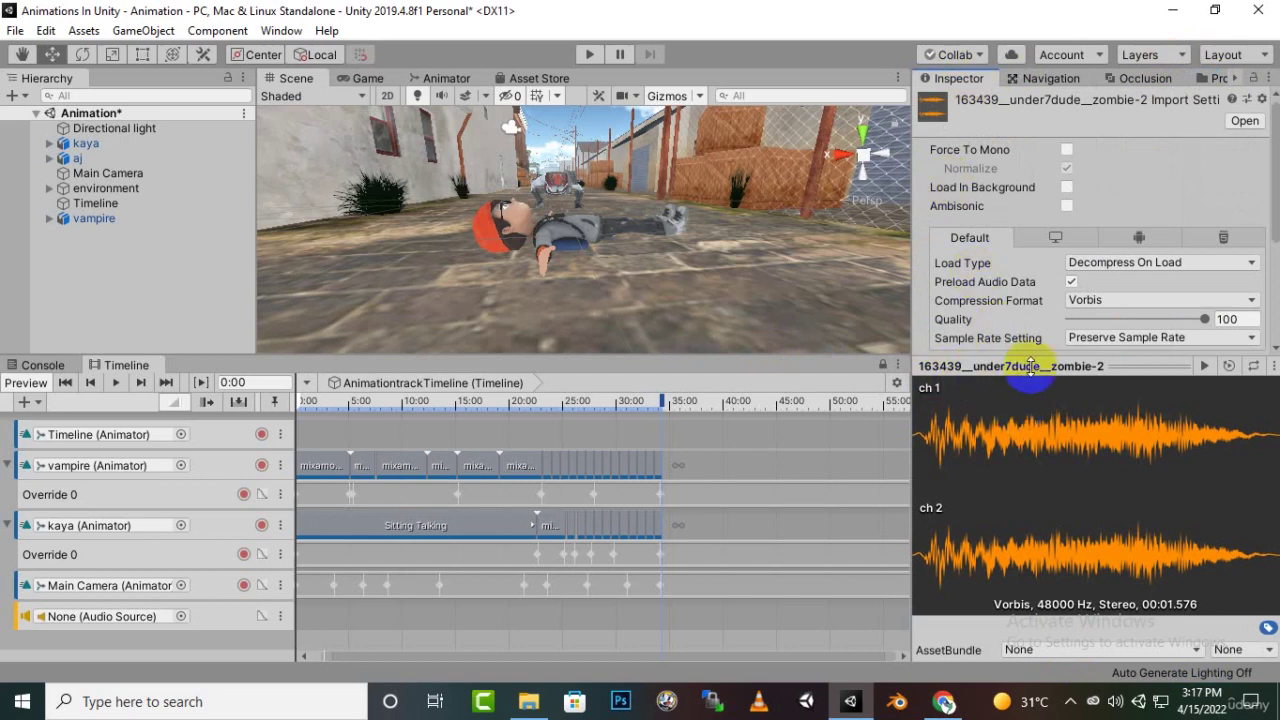
{"action": "left_click", "coordinate": [1207, 366]}
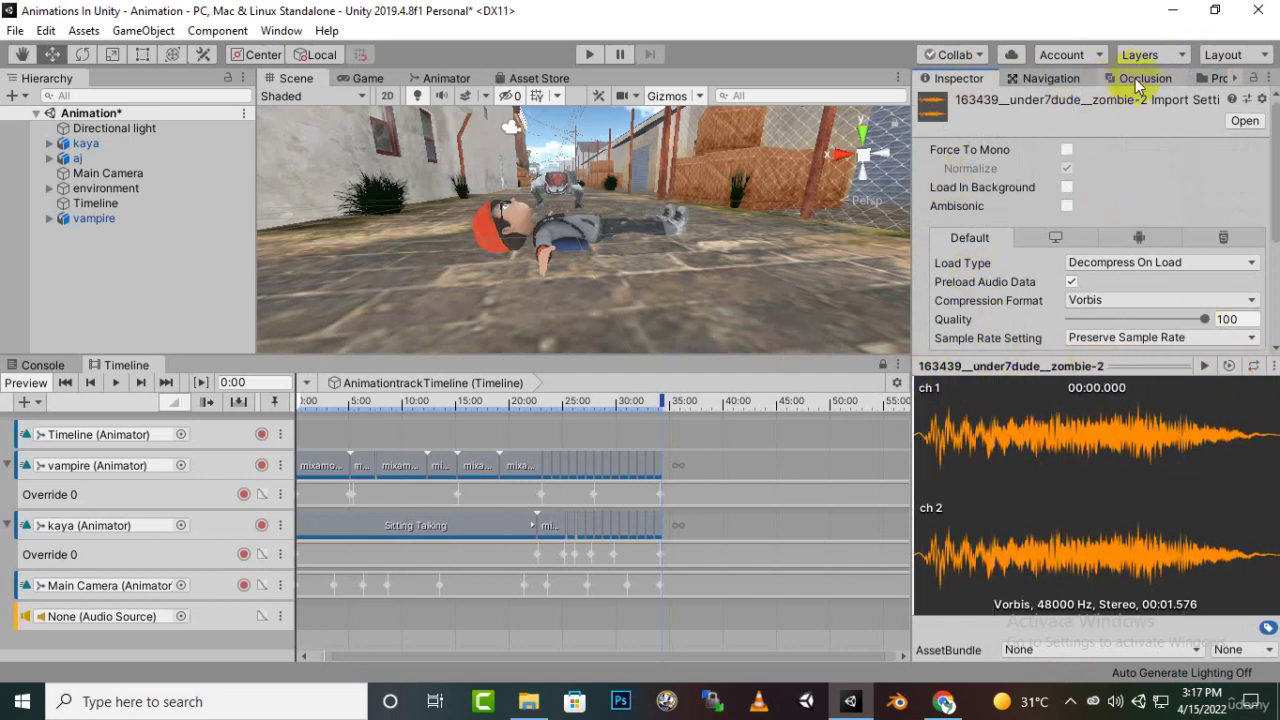
Play a preview of the 196723 sz-zombies-05 audio clip from the Audios folder.
{"action": "left_click", "coordinate": [1216, 78]}
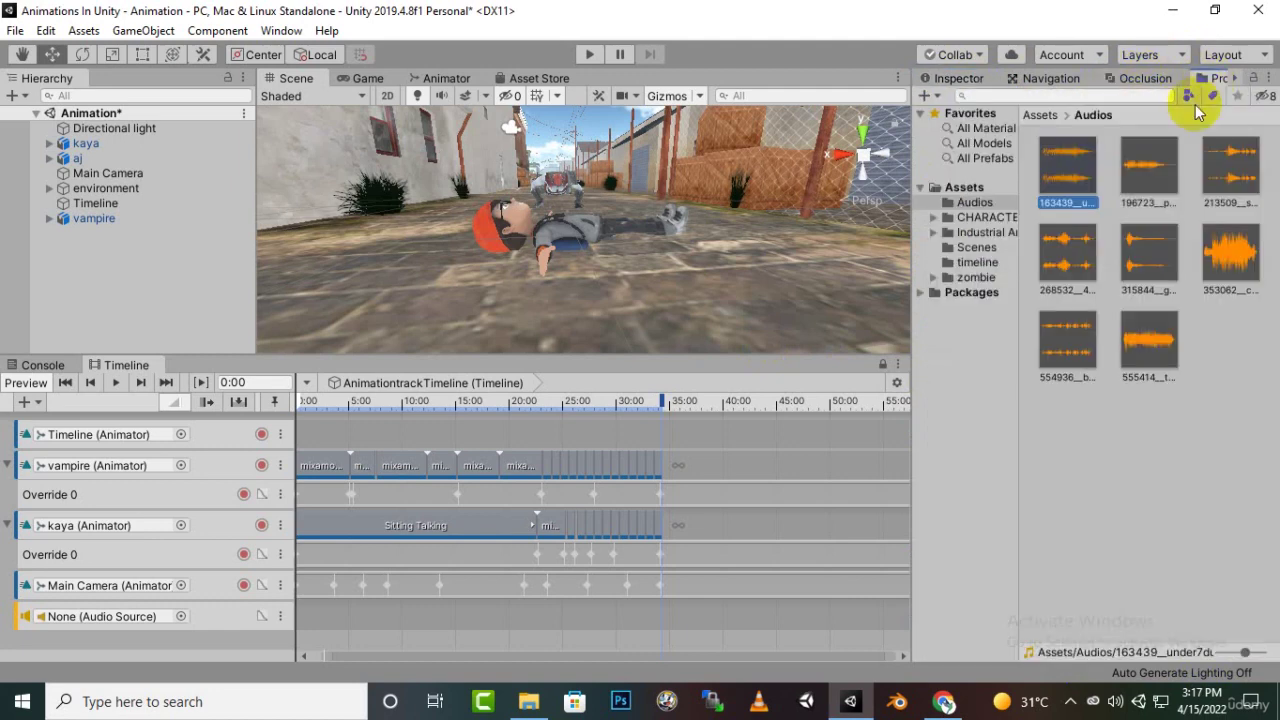
{"action": "left_click", "coordinate": [1154, 188]}
{"action": "left_click", "coordinate": [958, 78]}
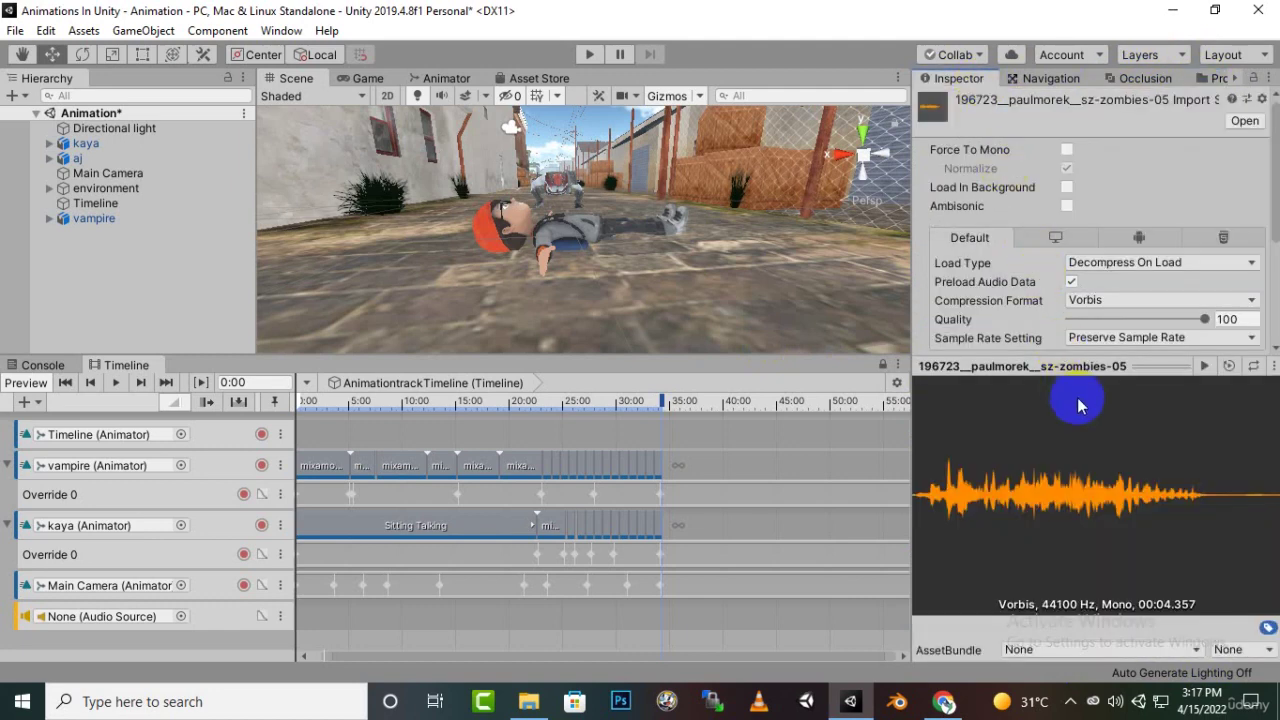
{"action": "left_click", "coordinate": [1204, 366]}
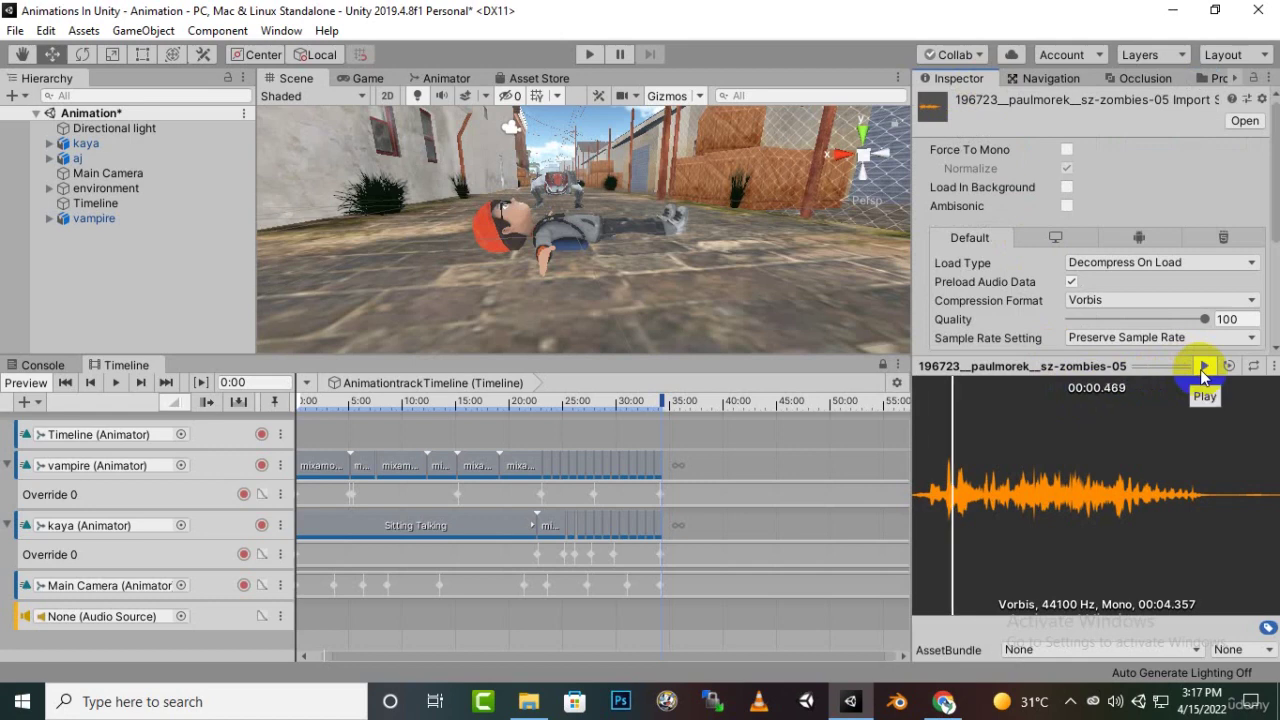
Play a preview of the 353062 zombie2 audio clip from the Audios folder.
{"action": "left_click", "coordinate": [1219, 80]}
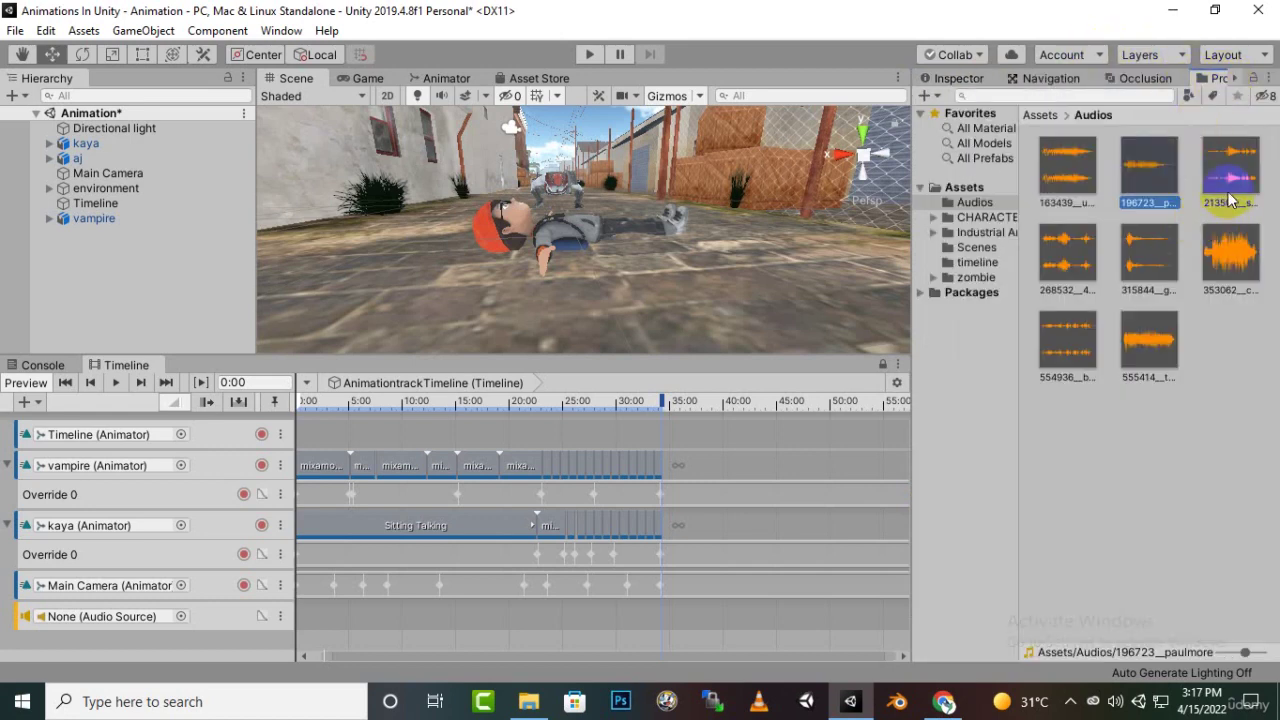
{"action": "left_click", "coordinate": [1230, 256]}
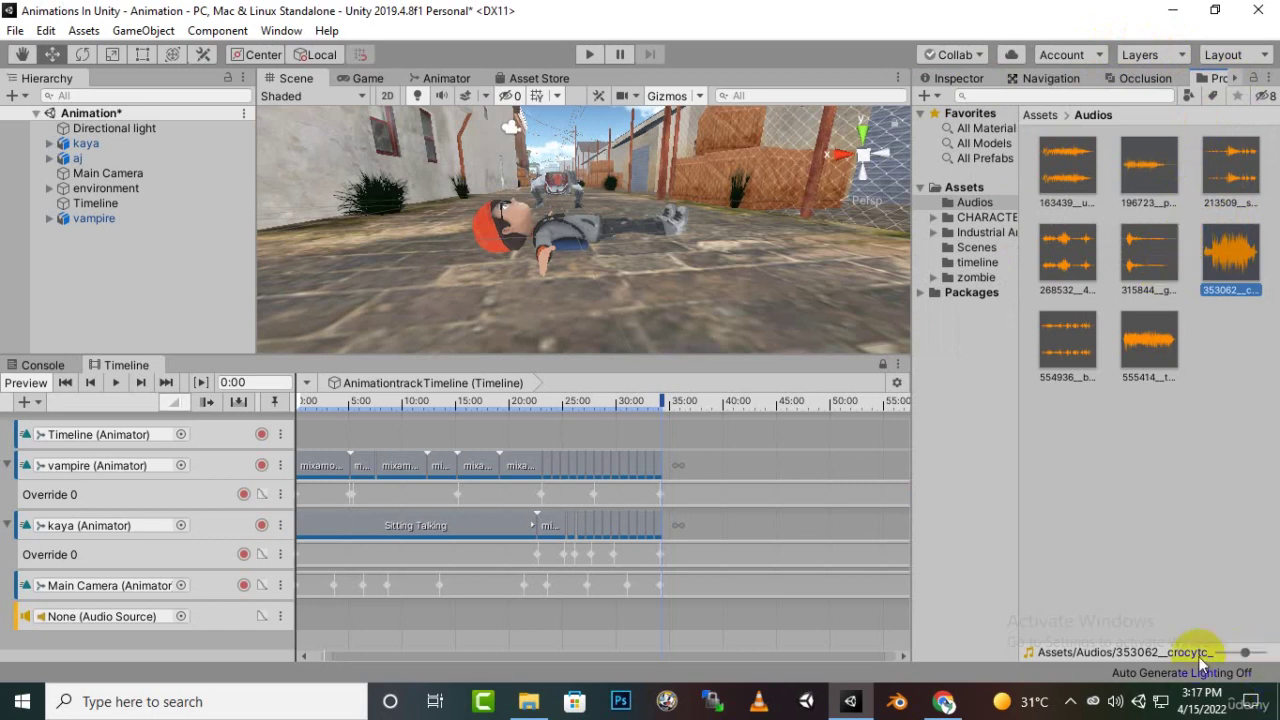
{"action": "left_click", "coordinate": [945, 79]}
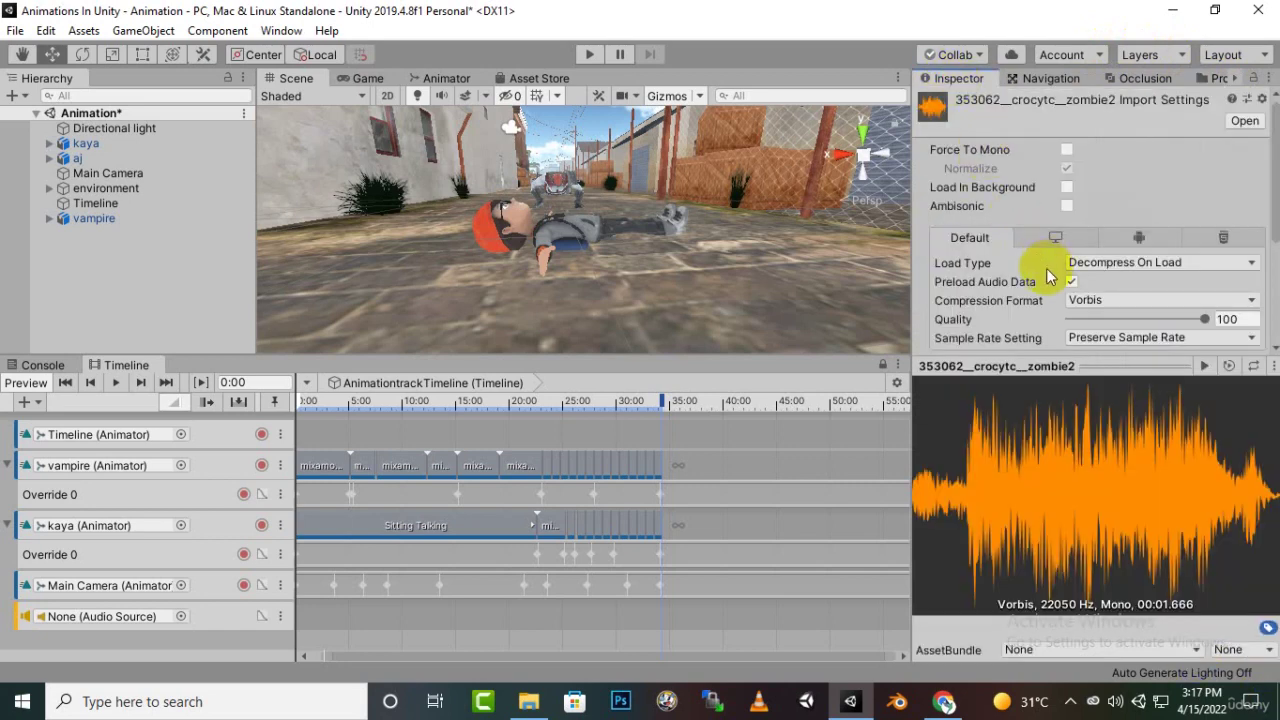
{"action": "left_click", "coordinate": [1205, 367]}
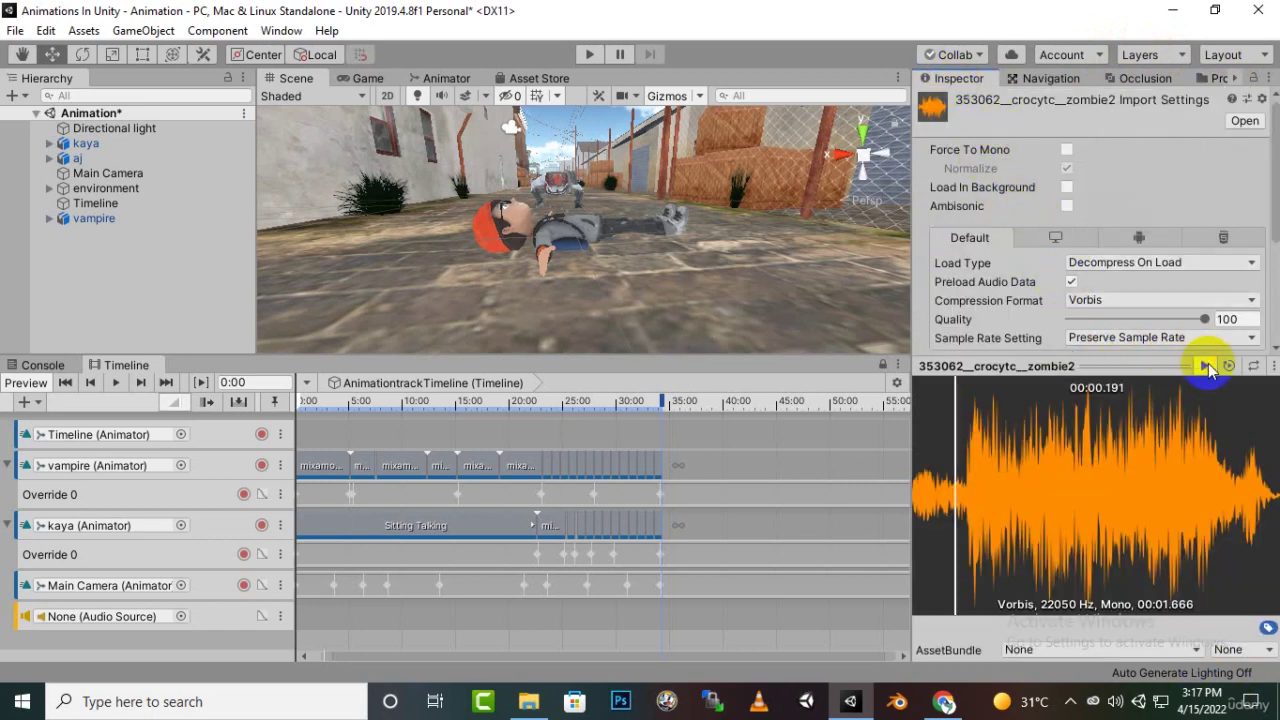
Play a preview of the 554936 zombie-sounds audio clip from the Audios folder.
{"action": "left_click", "coordinate": [1210, 80]}
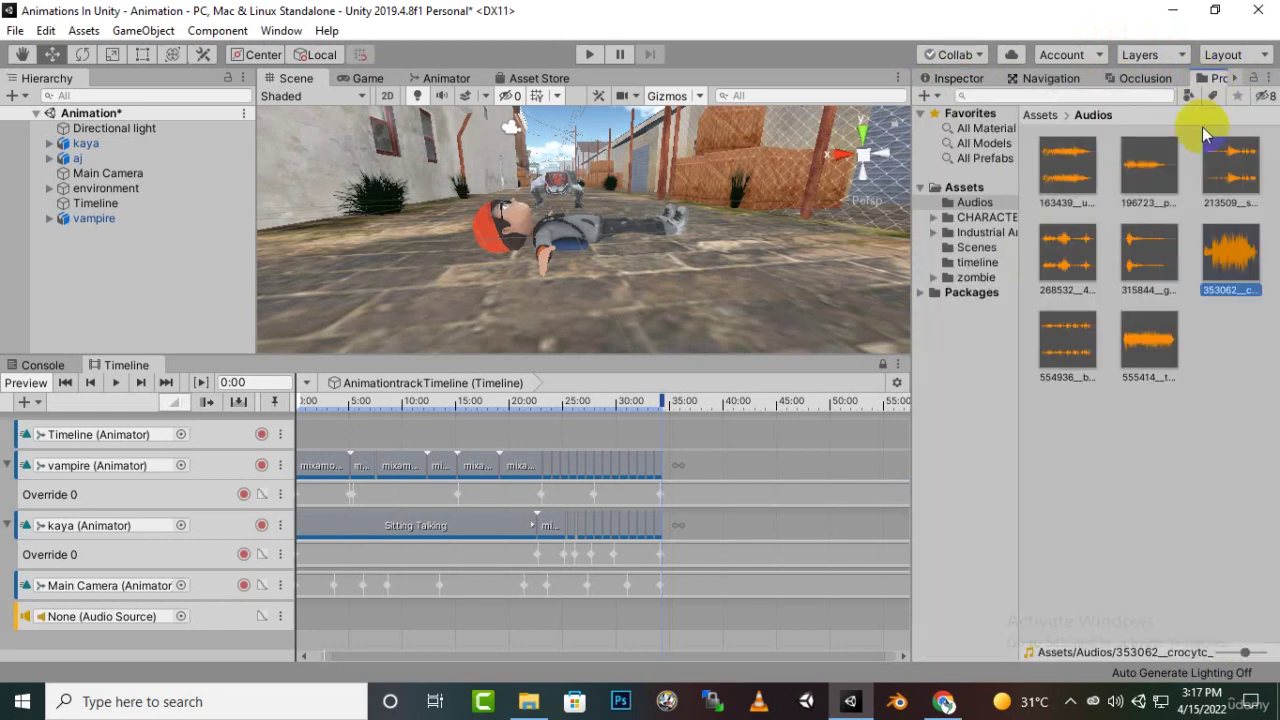
{"action": "left_click", "coordinate": [1091, 352]}
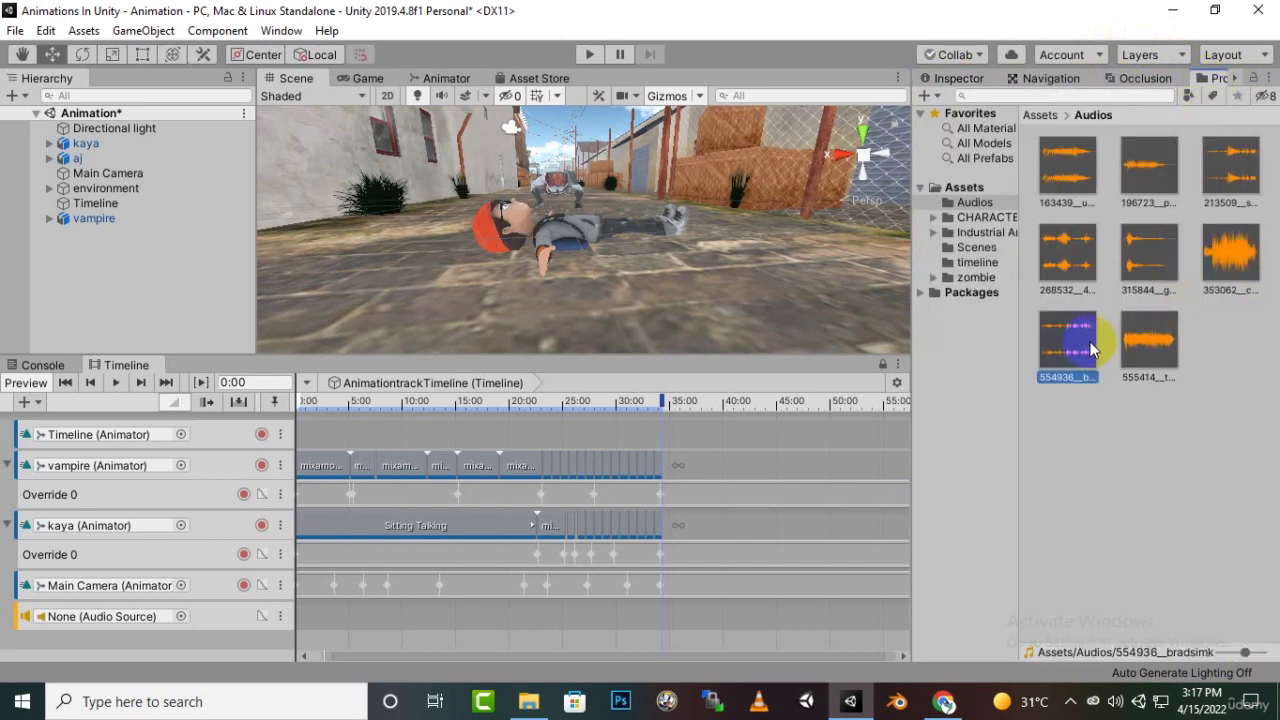
{"action": "left_click", "coordinate": [948, 84]}
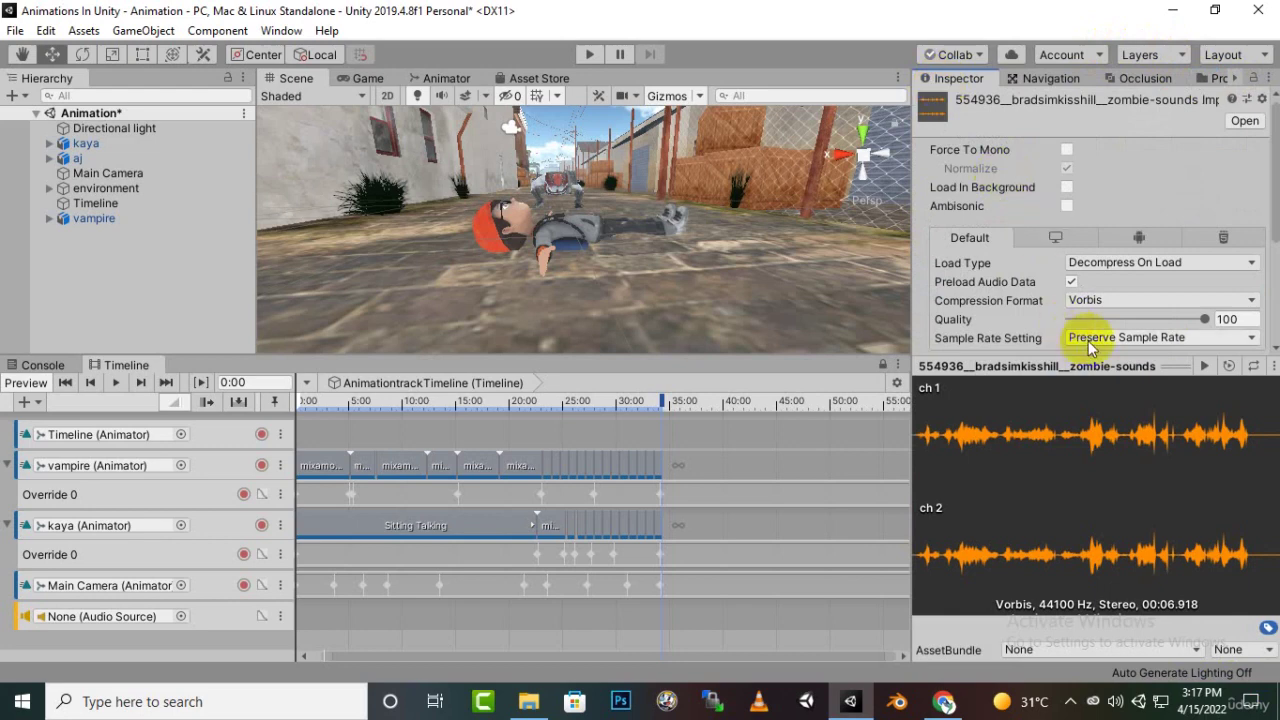
{"action": "left_click", "coordinate": [1203, 367]}
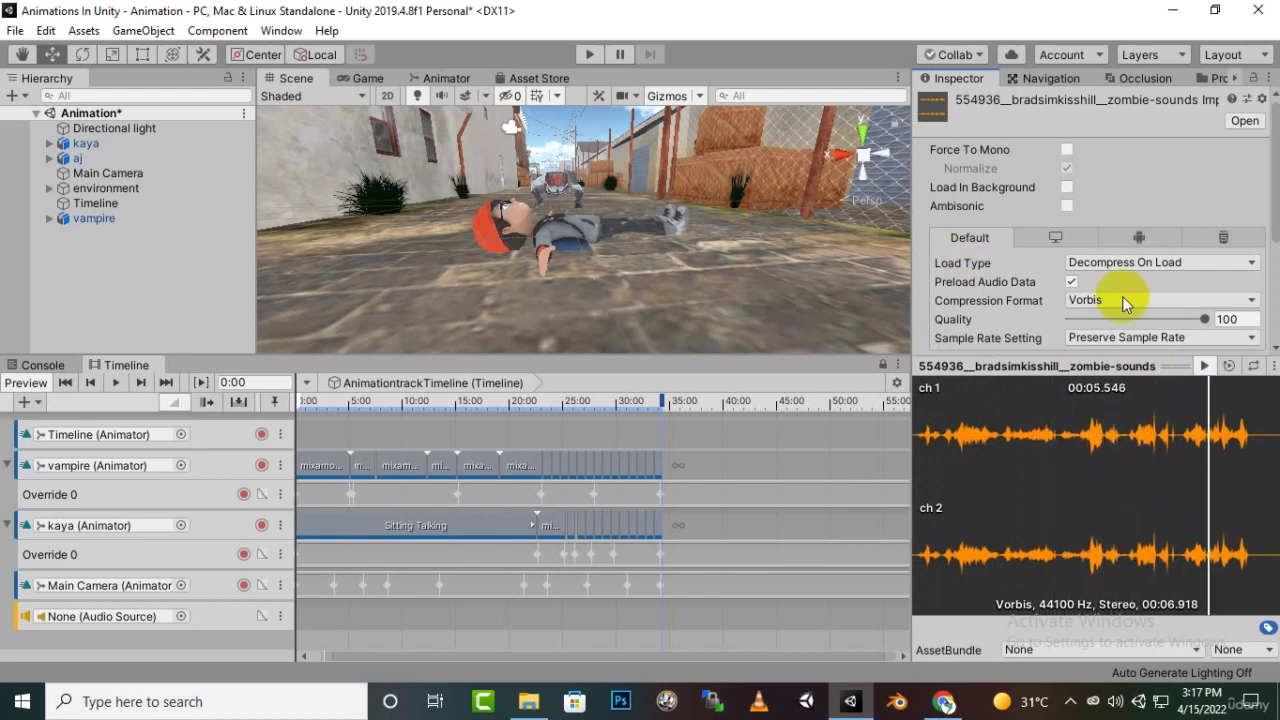
Place the 554936 zombie-sounds clip at the start of the new audio track and play the timeline.
{"action": "left_click", "coordinate": [1216, 78]}
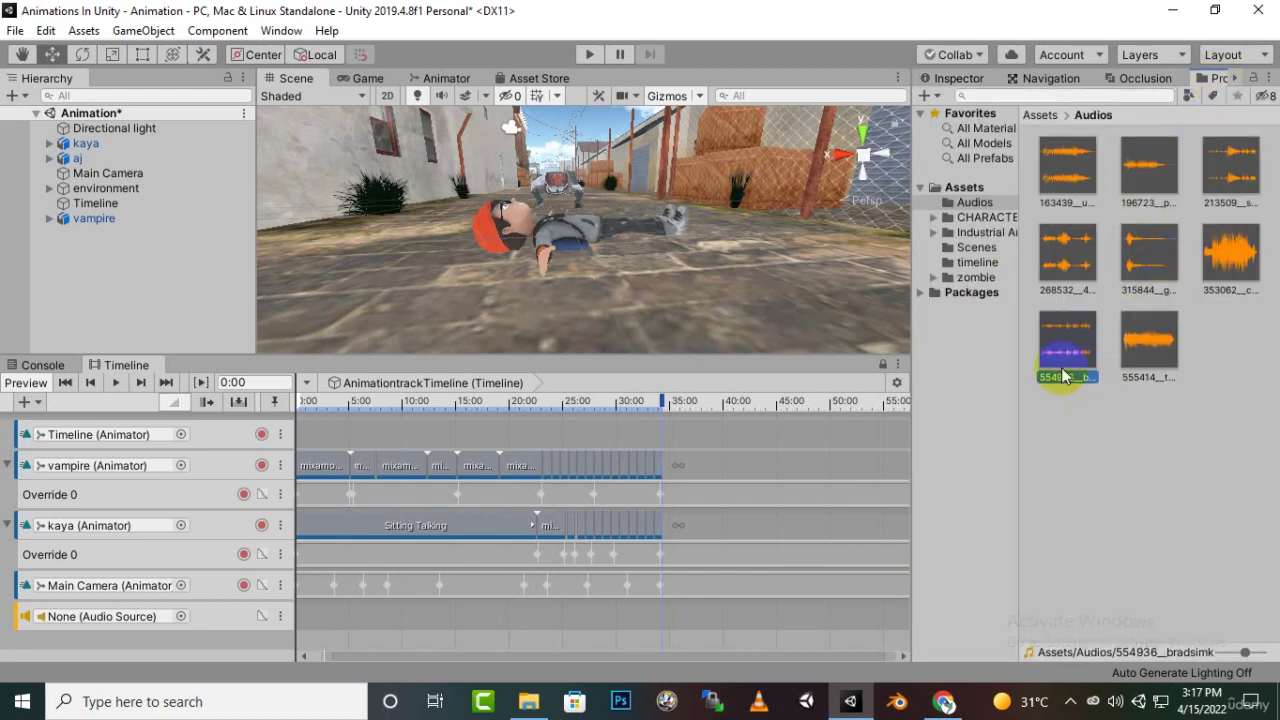
{"action": "mouse_move", "coordinate": [1058, 368]}
{"action": "left_mouse_down"}
{"action": "mouse_move", "coordinate": [383, 646]}
{"action": "mouse_move", "coordinate": [163, 600]}
{"action": "mouse_move", "coordinate": [149, 614]}
{"action": "mouse_move", "coordinate": [257, 600]}
{"action": "mouse_move", "coordinate": [359, 615]}
{"action": "mouse_move", "coordinate": [340, 613]}
{"action": "left_mouse_up"}
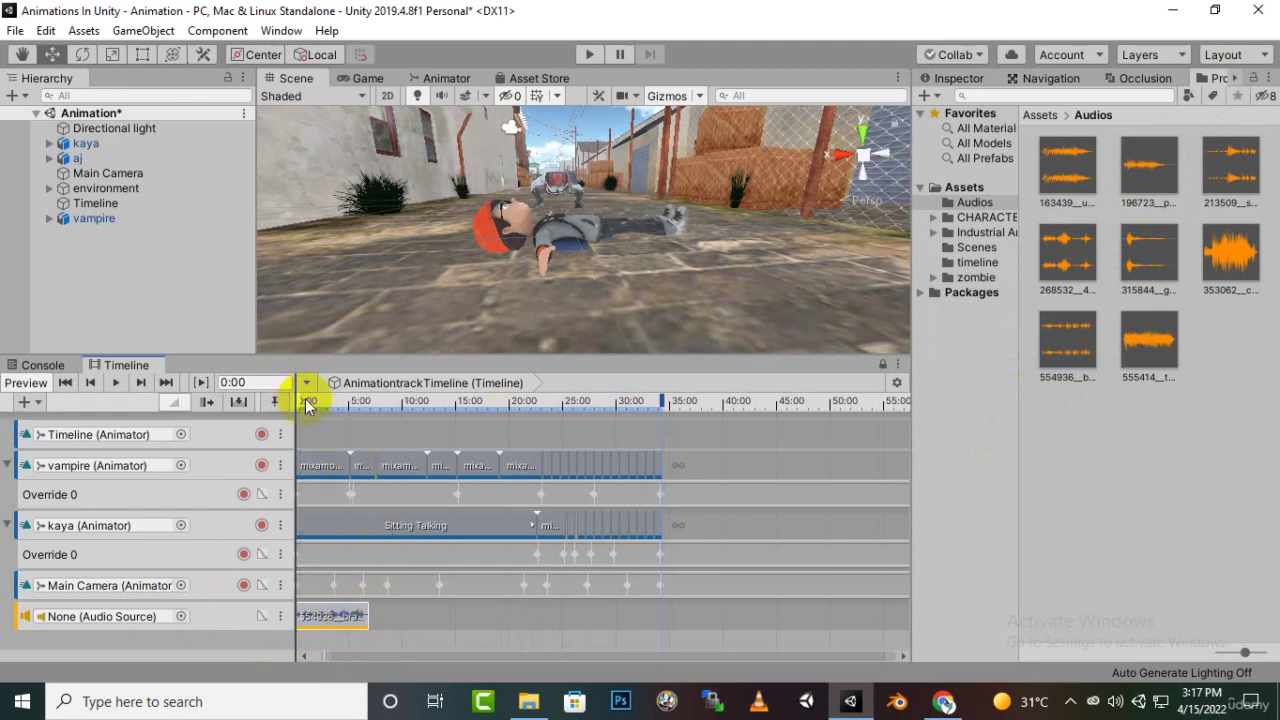
{"action": "left_click", "coordinate": [117, 382]}
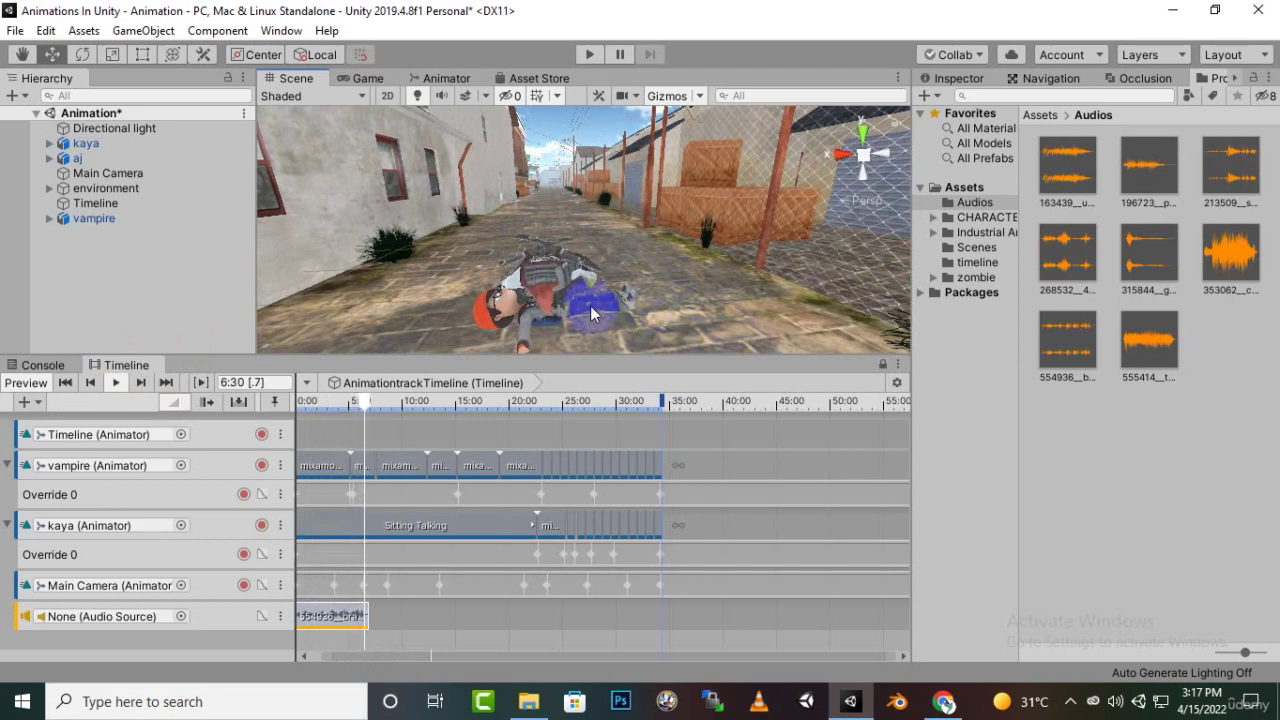
Split the zombie-sounds clip at 5:03, where the vampire's first animation ends, and remove the part after it.
{"action": "left_click", "coordinate": [376, 402]}
{"action": "left_click_drag", "start_coordinate": [376, 402], "coordinate": [349, 402]}
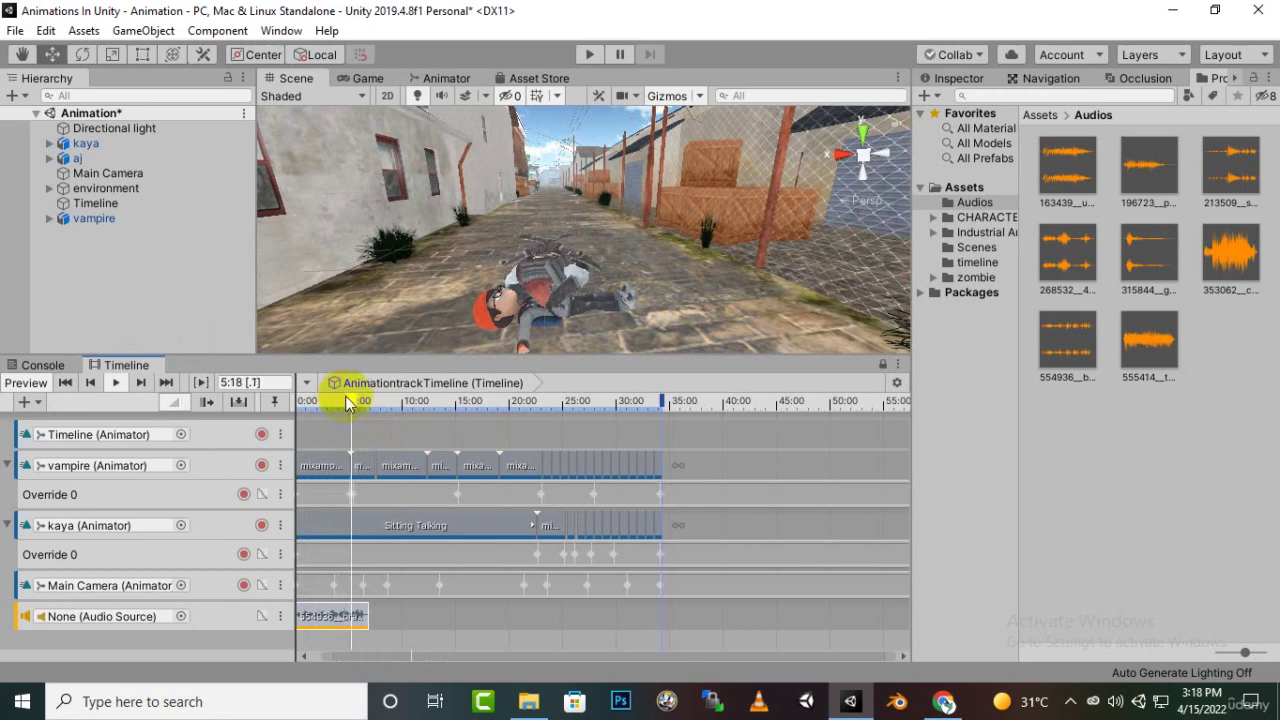
{"action": "left_click", "coordinate": [126, 390]}
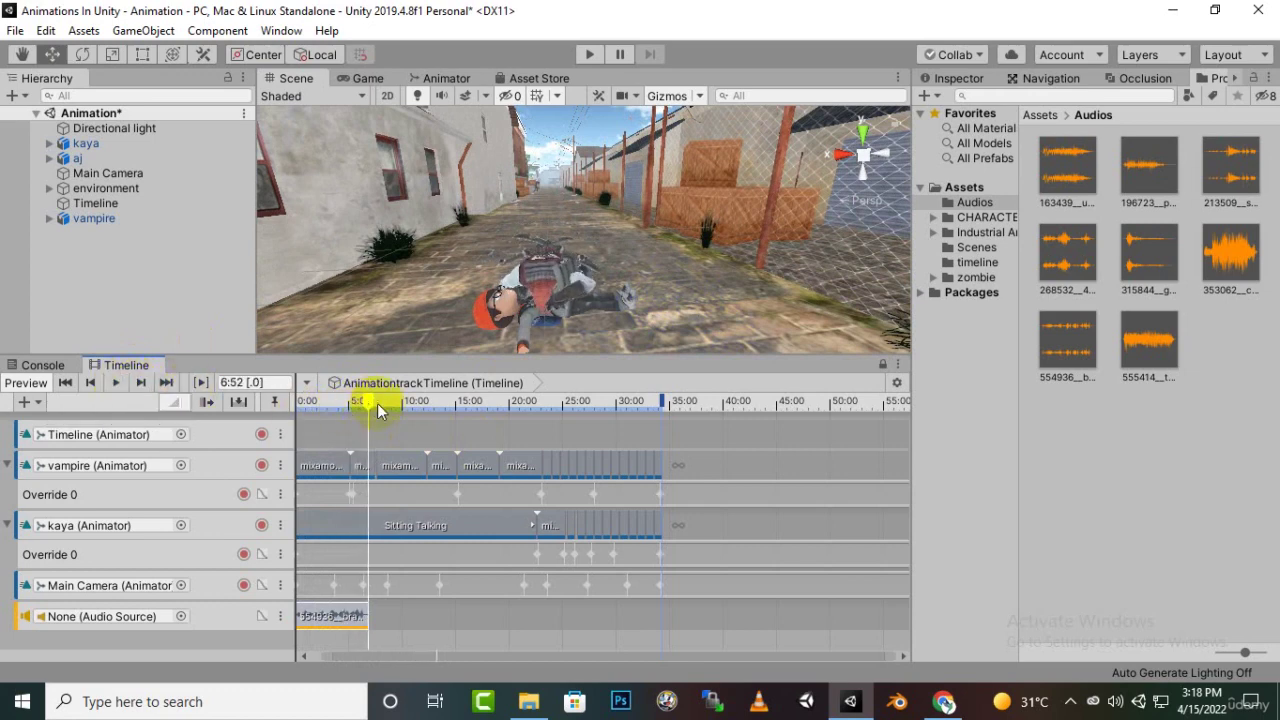
{"action": "left_click_drag", "start_coordinate": [377, 403], "coordinate": [349, 412]}
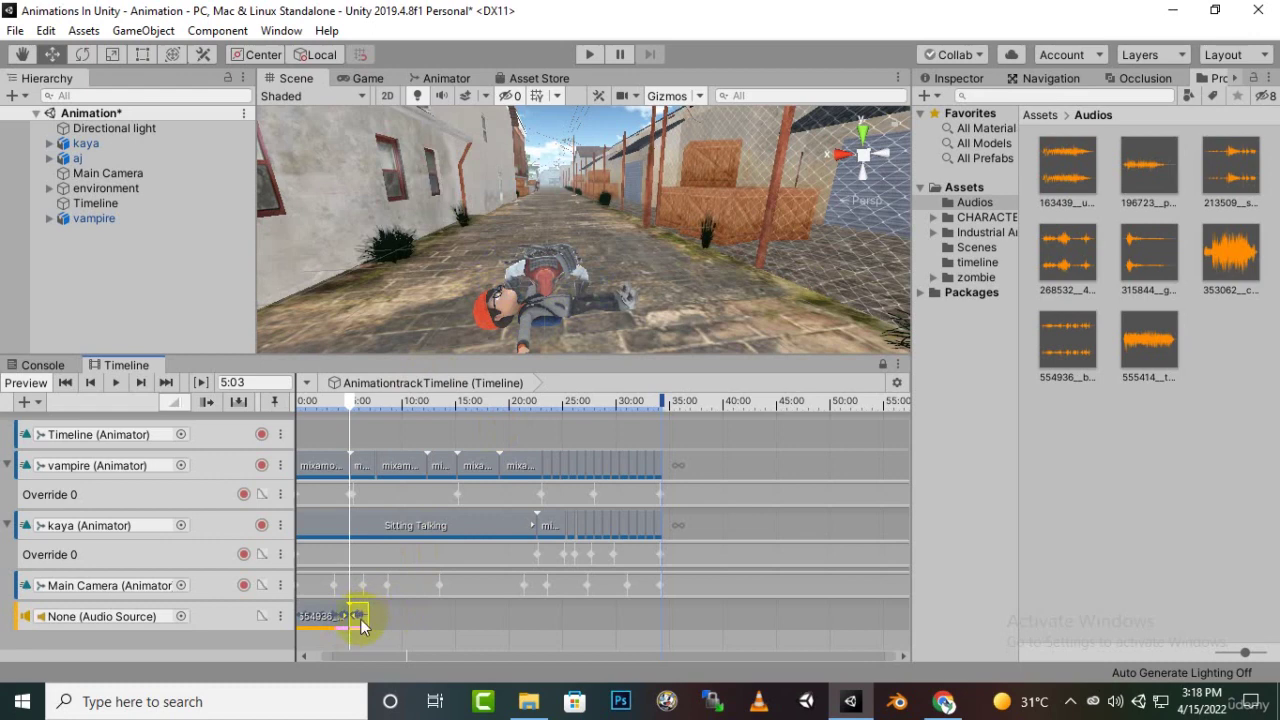
{"action": "left_click_drag", "start_coordinate": [360, 619], "coordinate": [388, 617]}
Play a preview of the 163439 zombie-2 audio clip from the Audios folder.
{"action": "left_click", "coordinate": [1073, 180]}
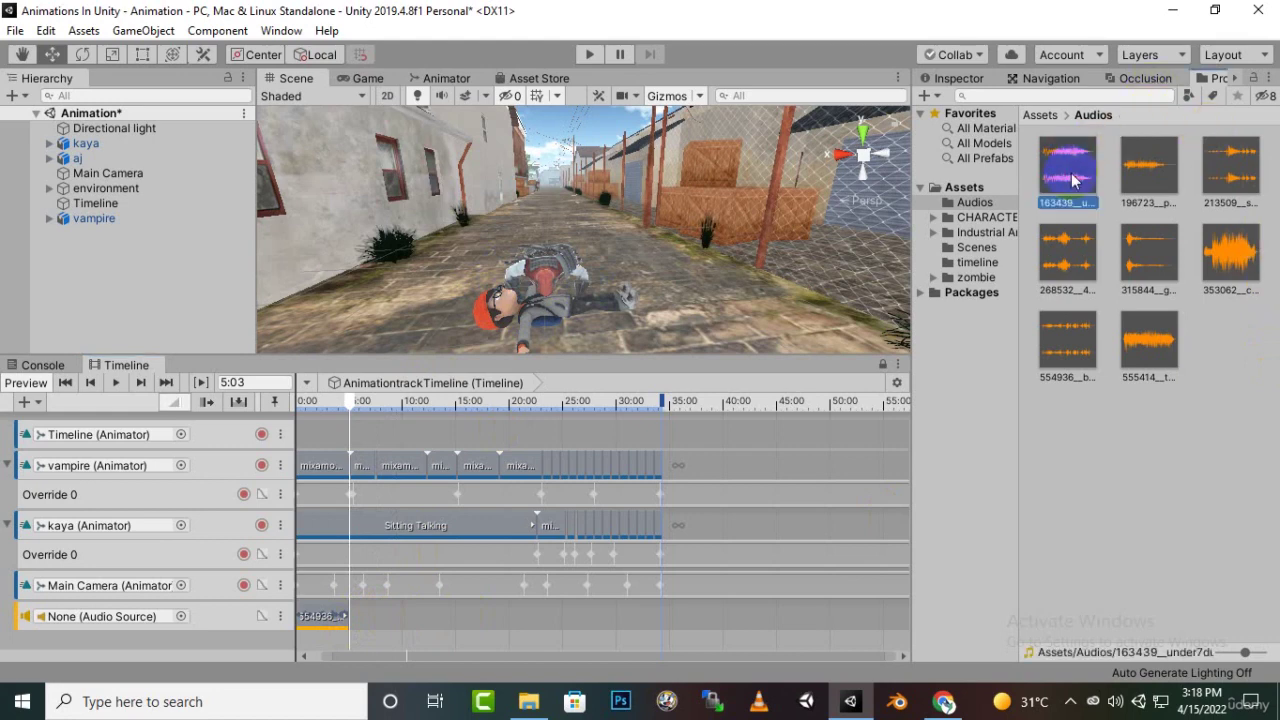
{"action": "left_click", "coordinate": [1070, 701]}
{"action": "left_click", "coordinate": [975, 79]}
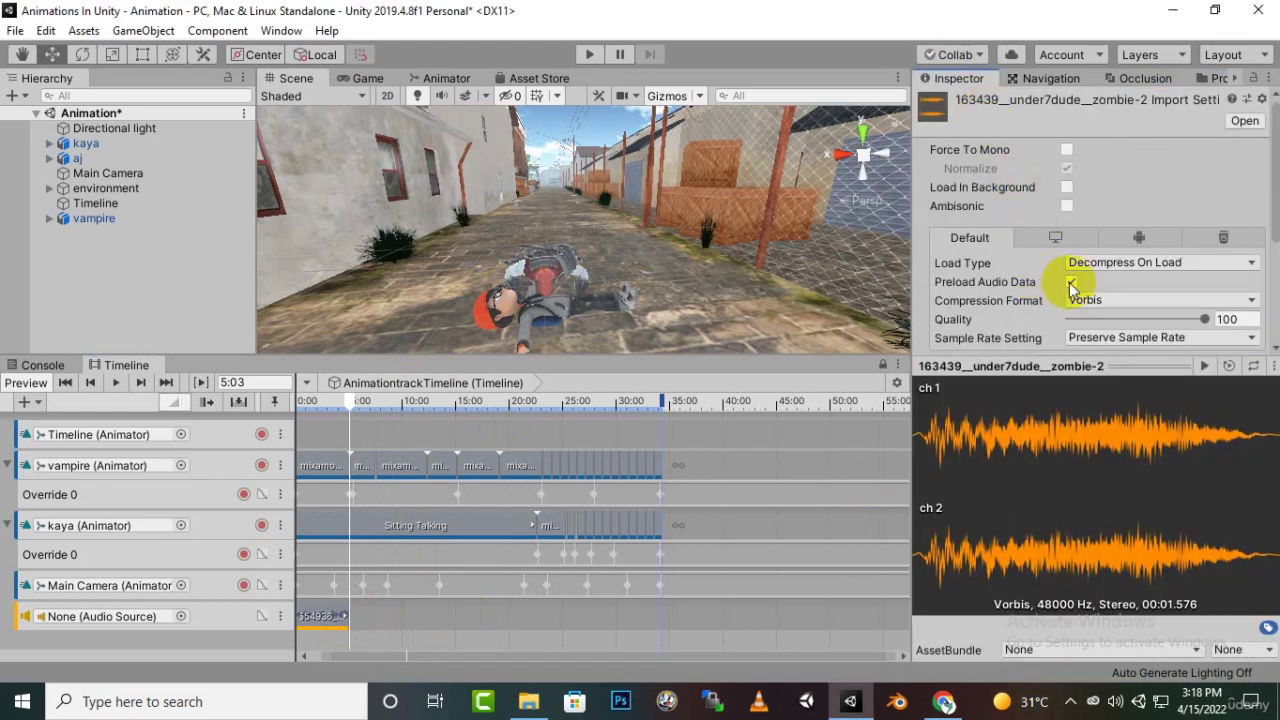
{"action": "left_click", "coordinate": [1201, 368]}
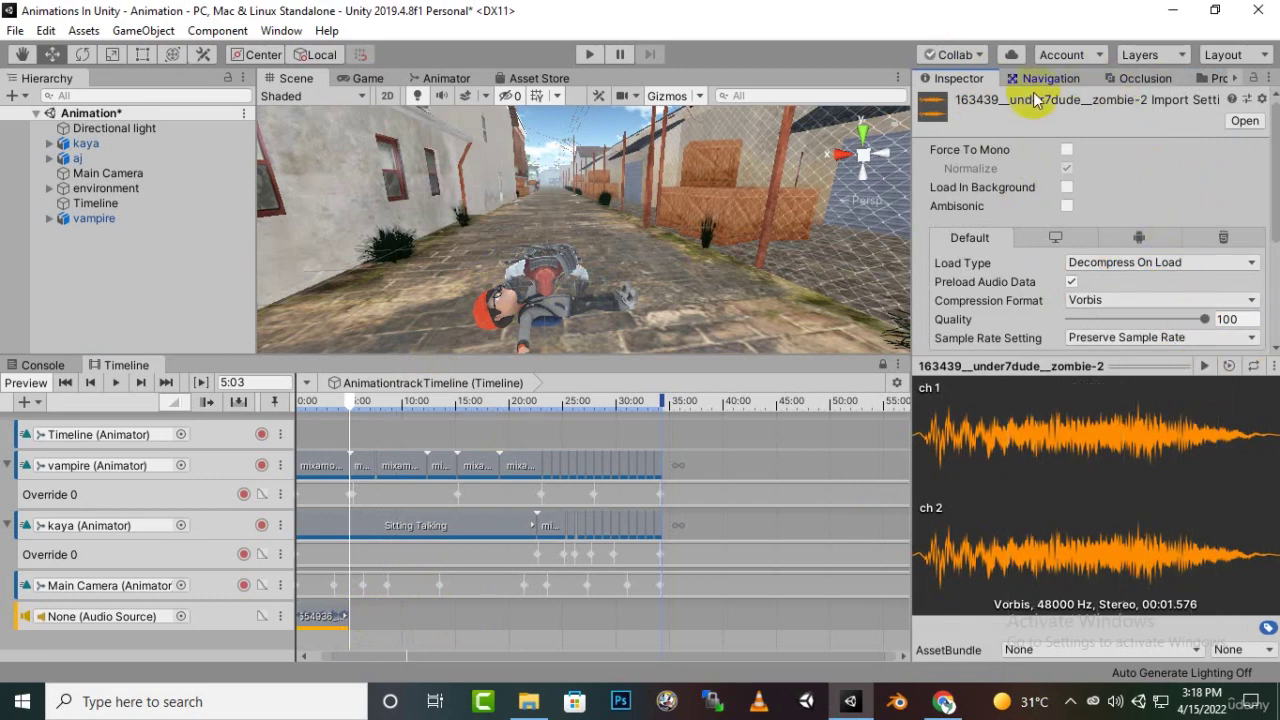
{"action": "left_click", "coordinate": [1130, 79]}
{"action": "left_click", "coordinate": [1200, 78]}
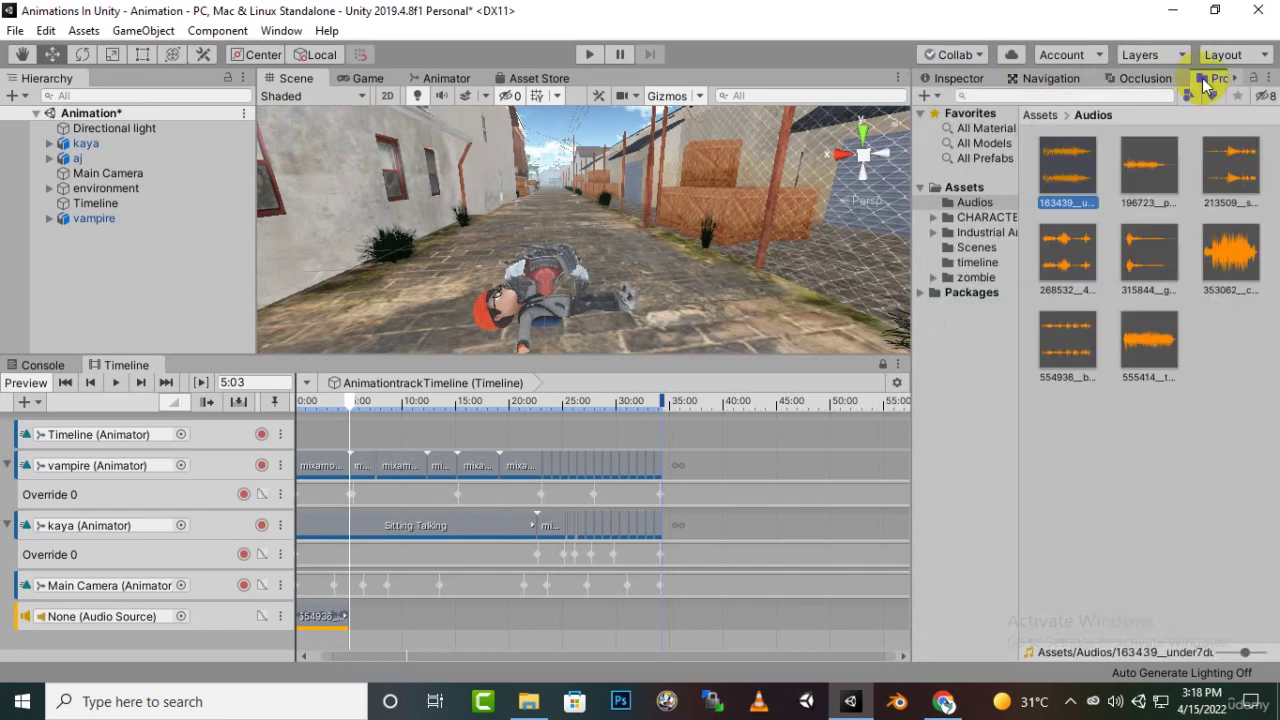
Play a preview of the 555414 zombie-growl-3 audio clip from the Audios folder.
{"action": "left_click", "coordinate": [1145, 178]}
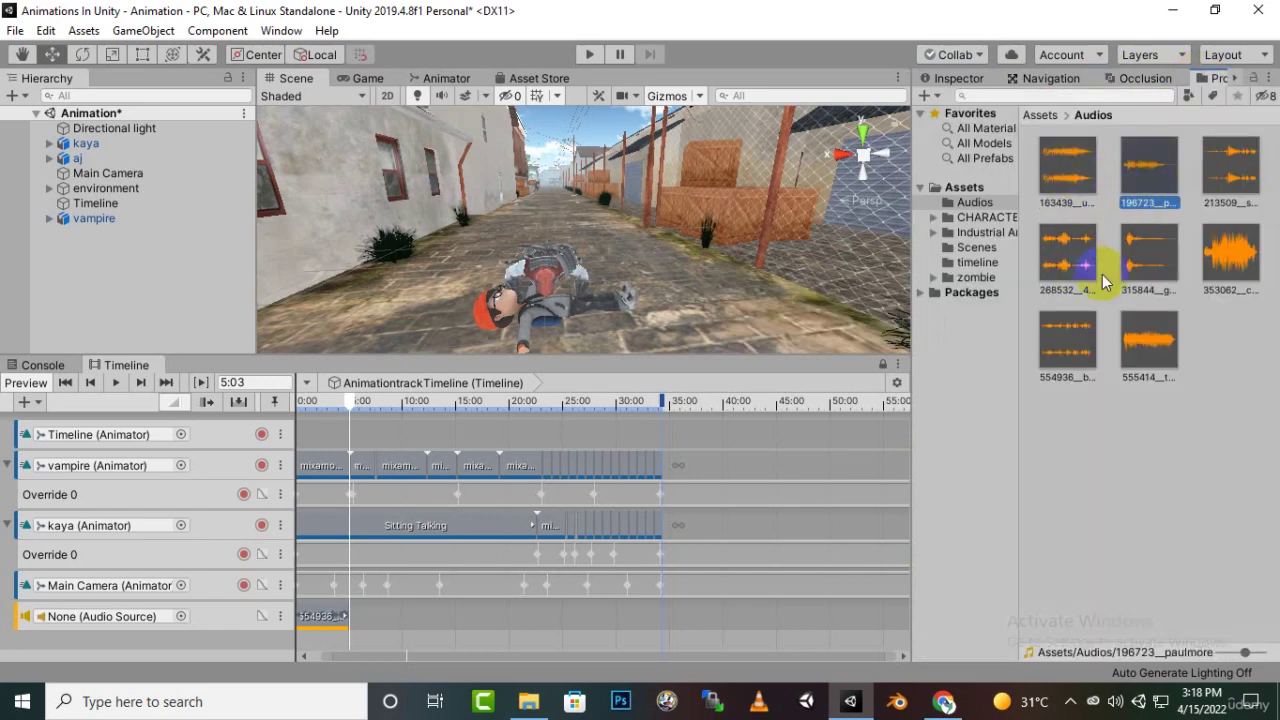
{"action": "left_click", "coordinate": [1135, 336]}
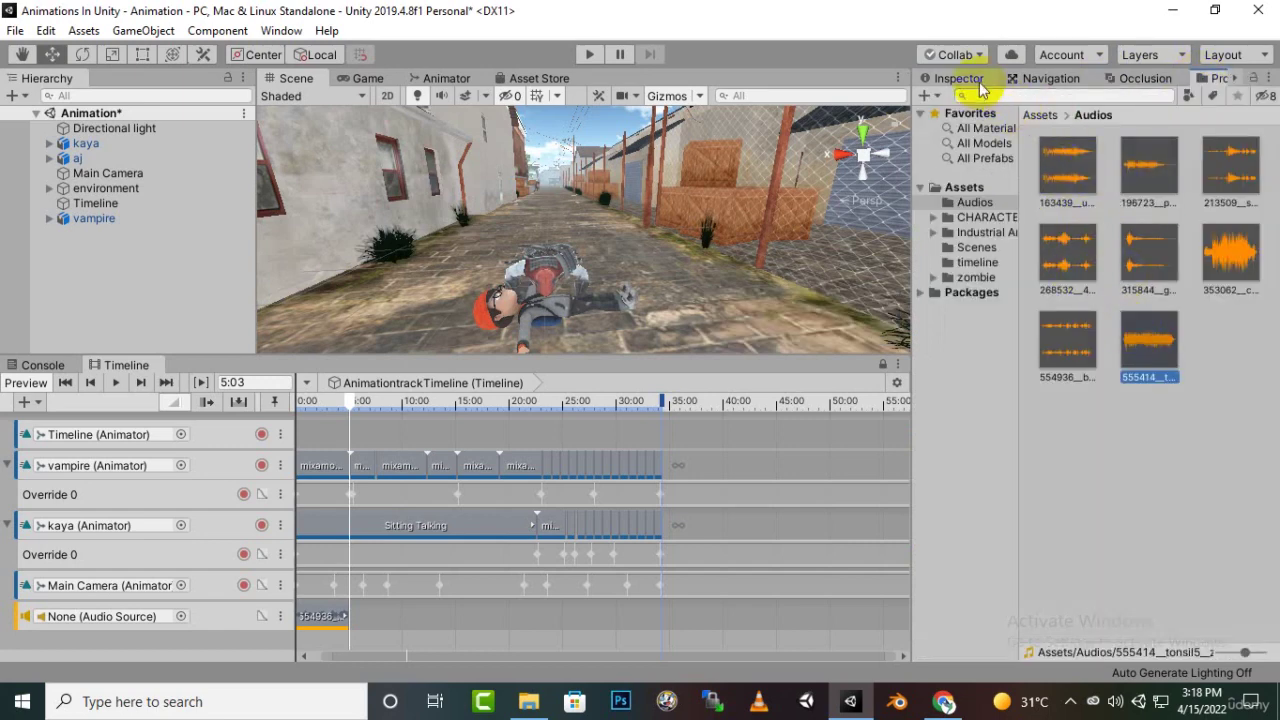
{"action": "left_click", "coordinate": [950, 78]}
{"action": "left_click", "coordinate": [1204, 366]}
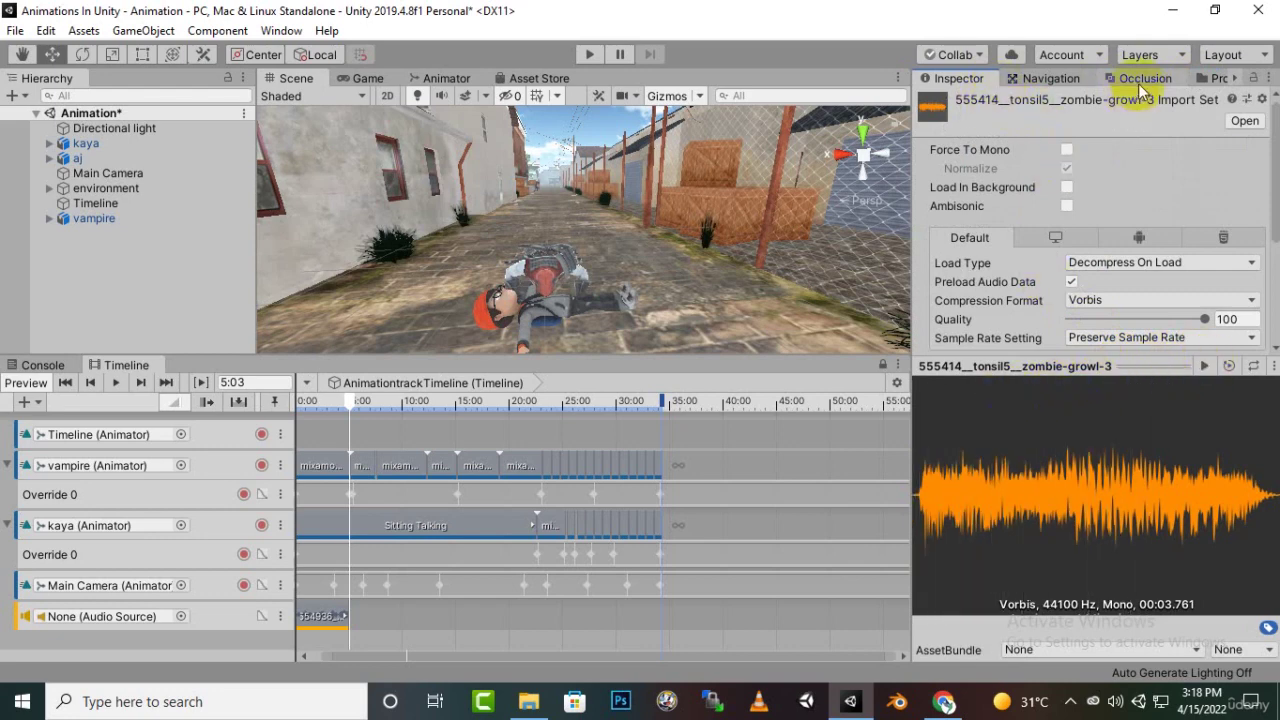
{"action": "left_click", "coordinate": [1218, 78]}
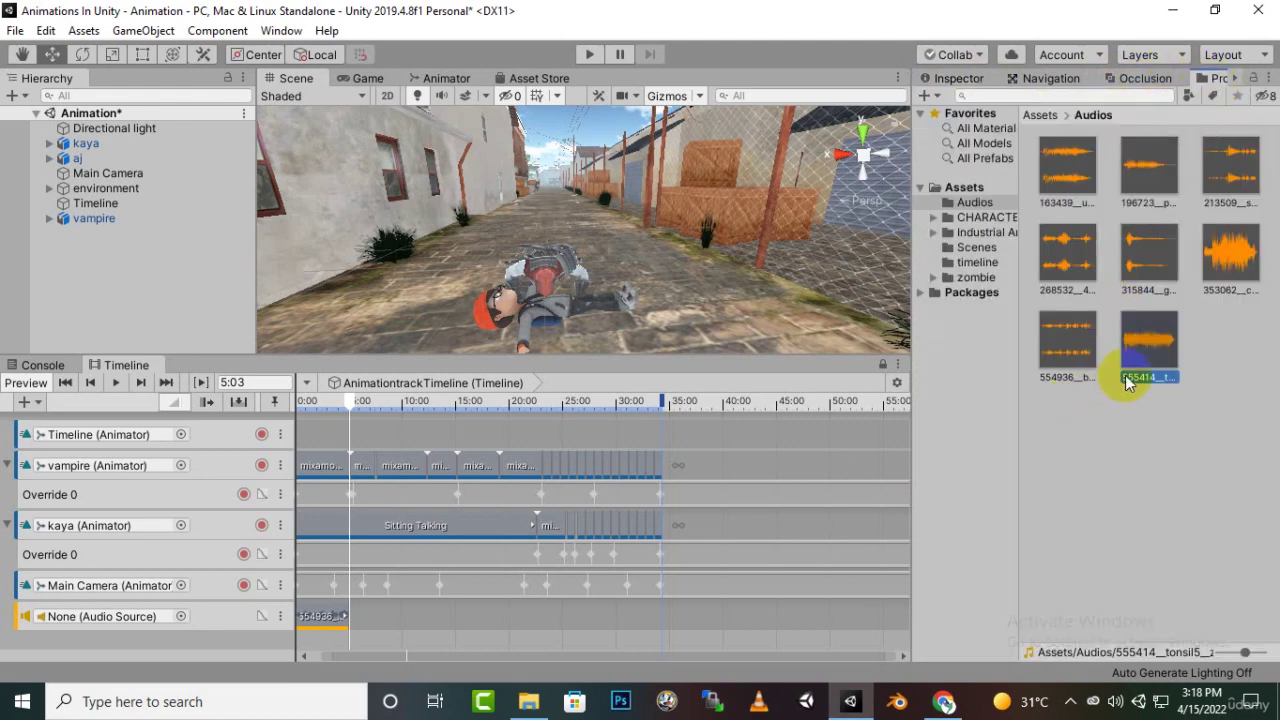
Place the 555414 zombie-growl-3 clip right after the first audio clip and trim its end to 7:30, where the vampire's second animation ends.
{"action": "left_click_drag", "start_coordinate": [1125, 378], "coordinate": [370, 619]}
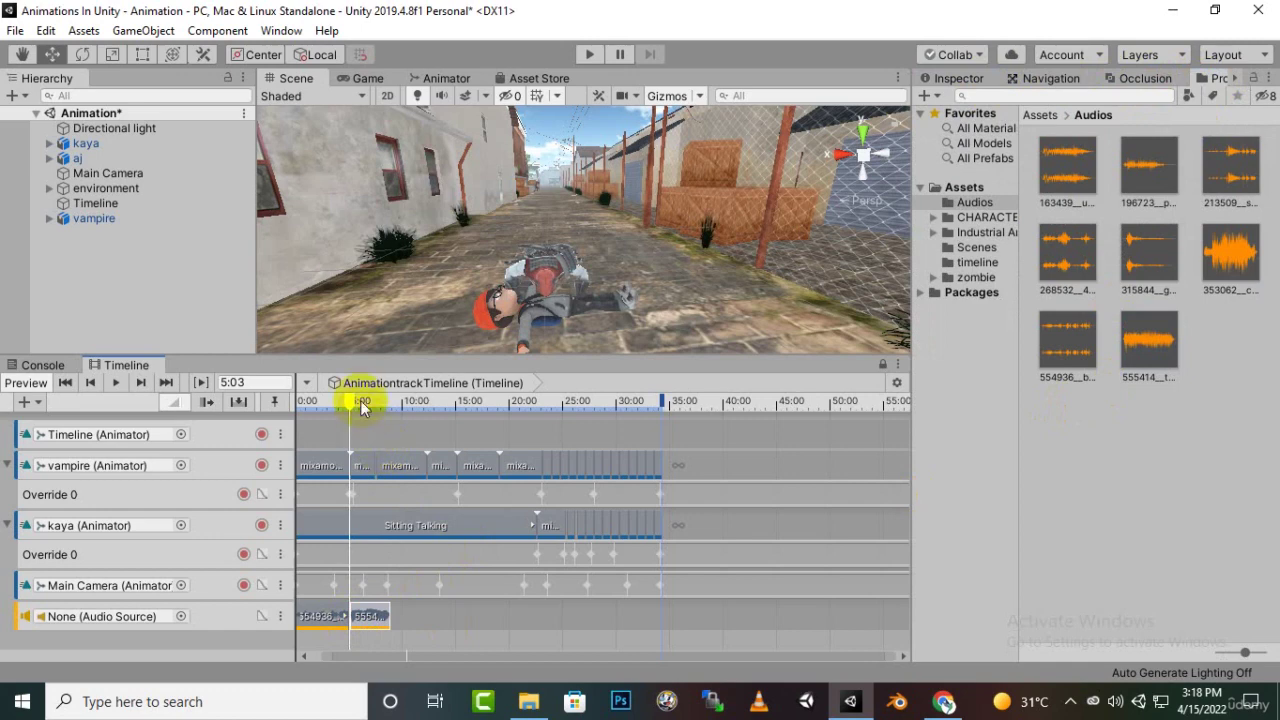
{"action": "left_click_drag", "start_coordinate": [344, 399], "coordinate": [346, 401]}
{"action": "left_click", "coordinate": [120, 382]}
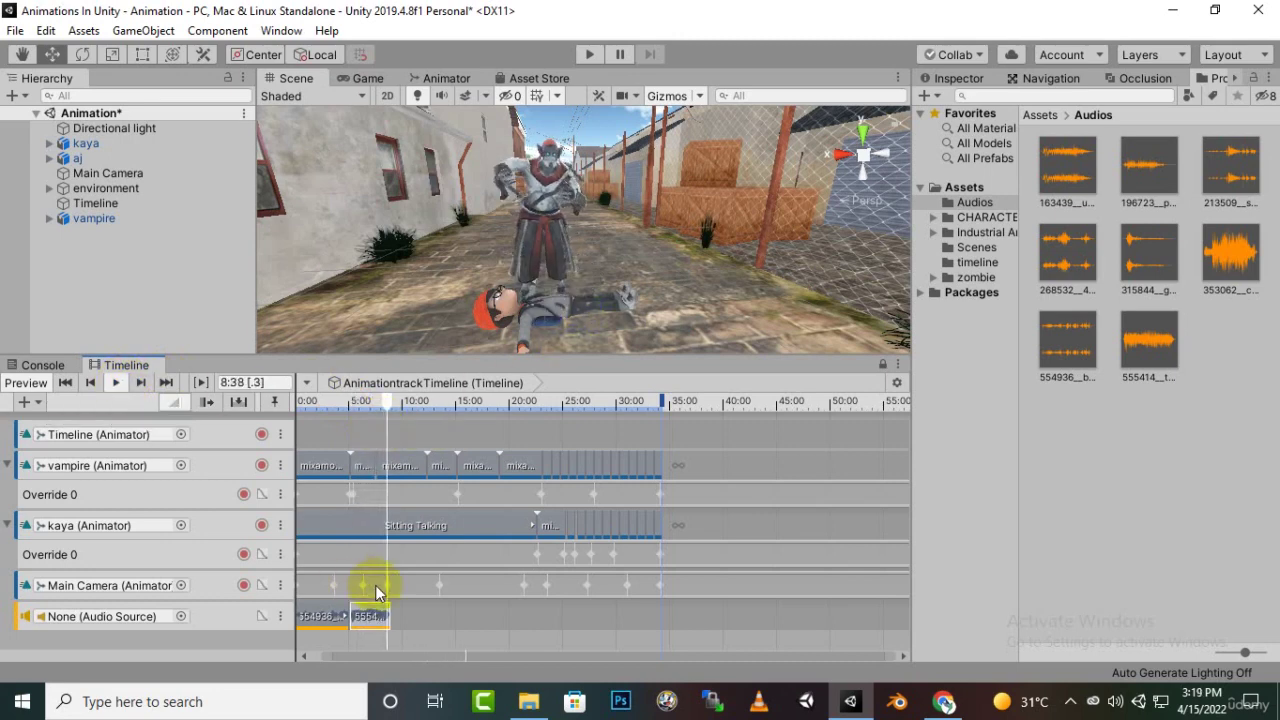
{"action": "left_click_drag", "start_coordinate": [400, 396], "coordinate": [372, 405]}
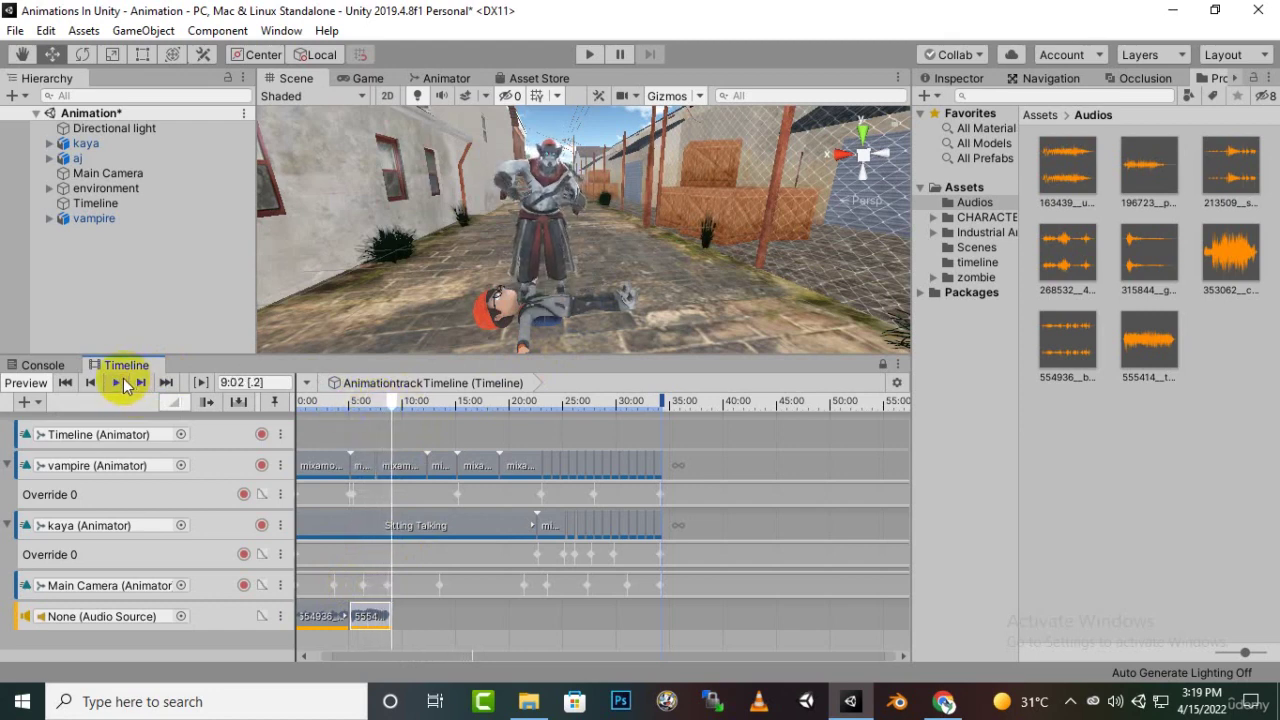
{"action": "left_click_drag", "start_coordinate": [391, 407], "coordinate": [376, 407]}
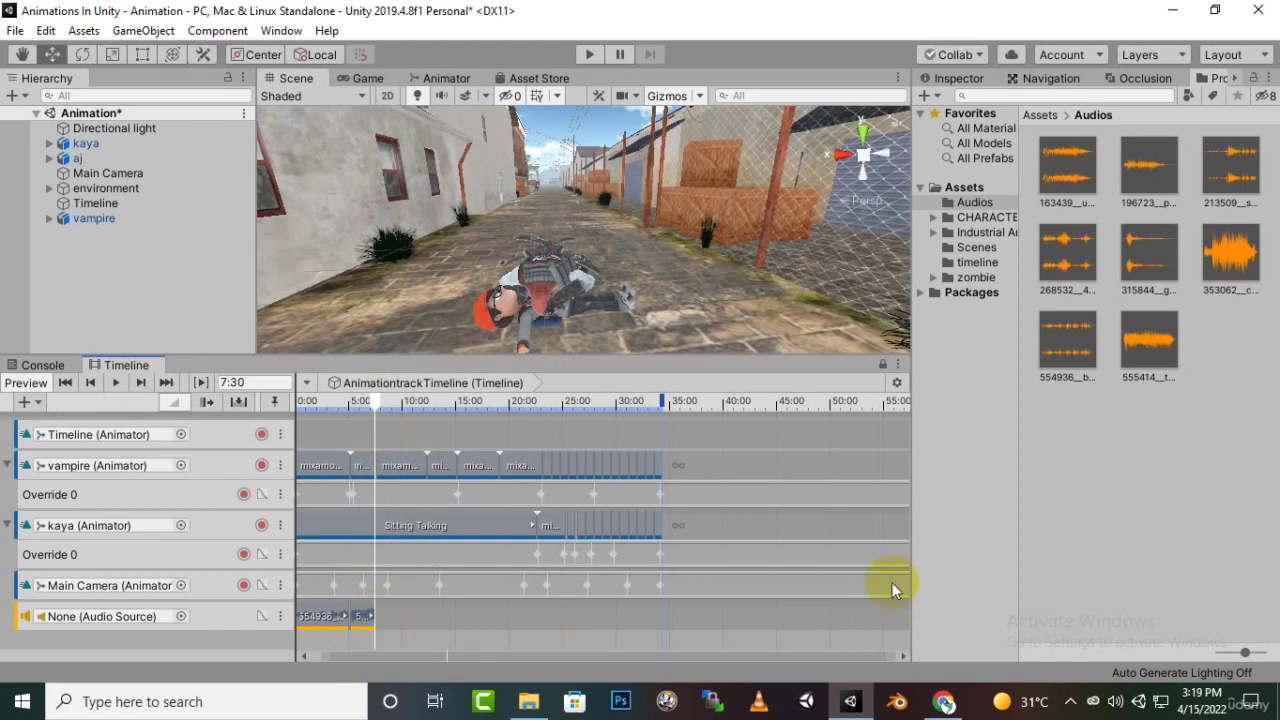
Play a preview of the 554936 zombie-sounds audio clip again from the Audios folder.
{"action": "left_click", "coordinate": [1068, 345]}
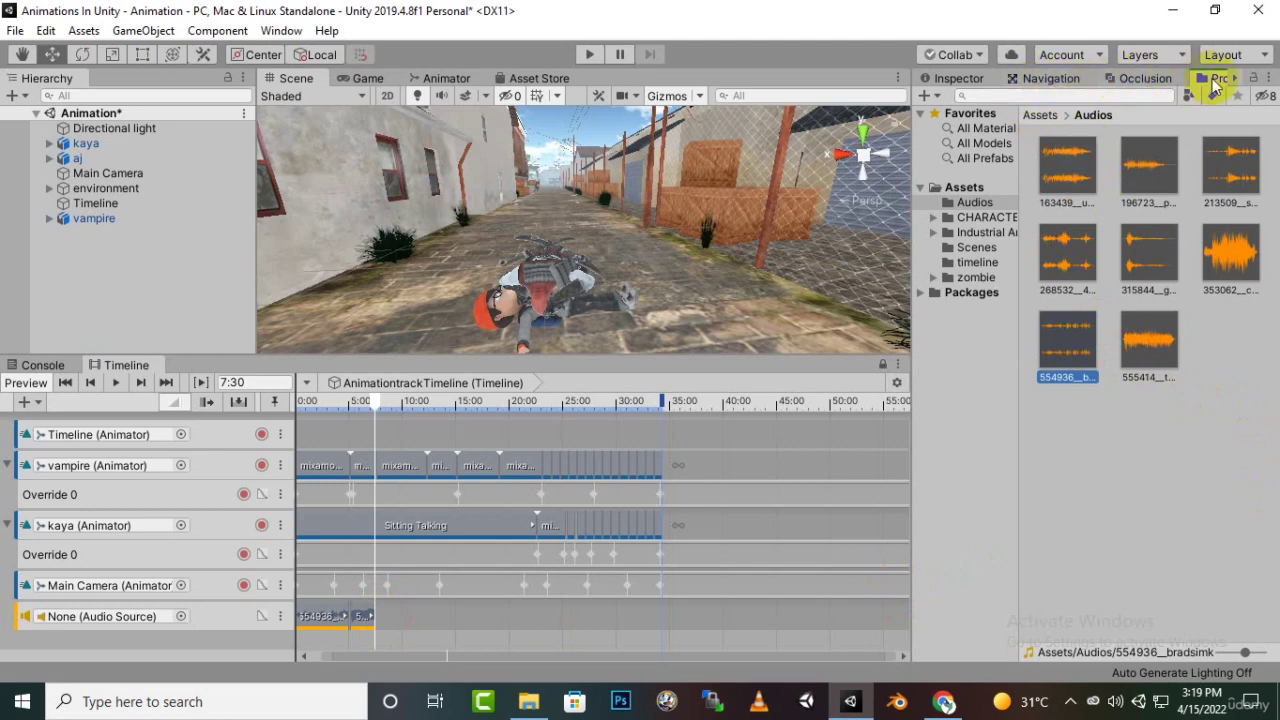
{"action": "left_click", "coordinate": [966, 80]}
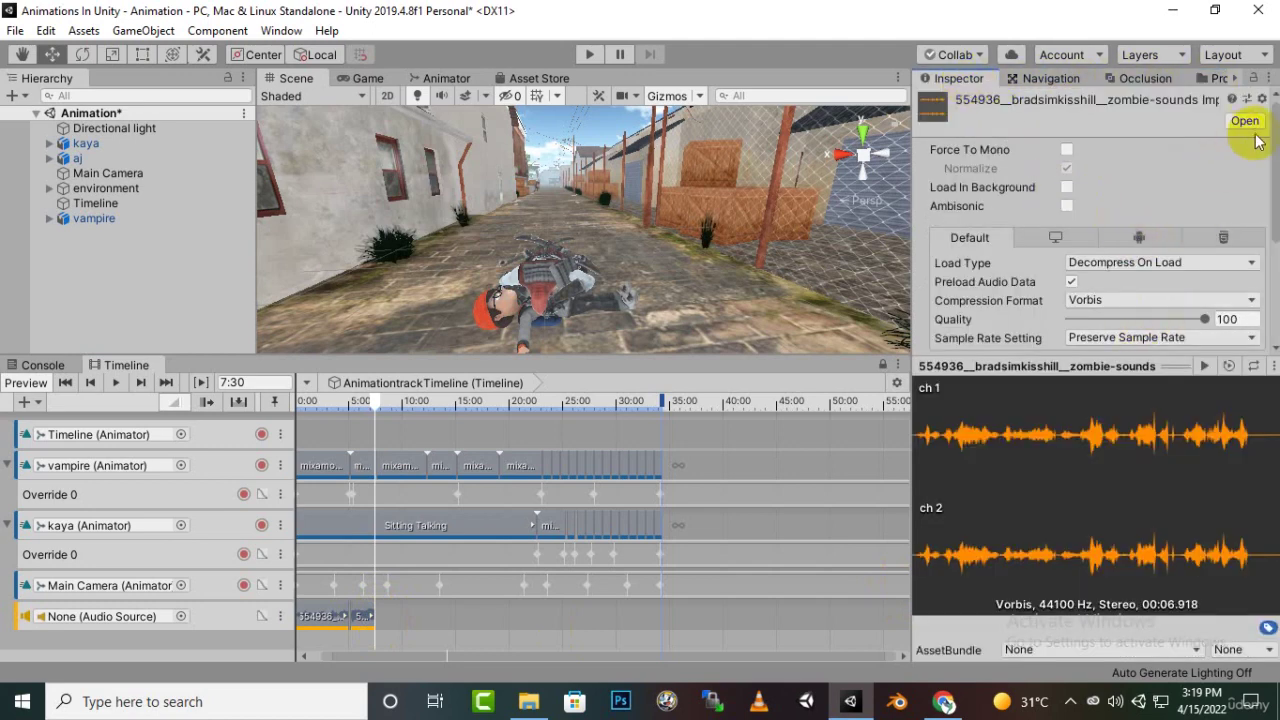
{"action": "left_click", "coordinate": [1204, 366]}
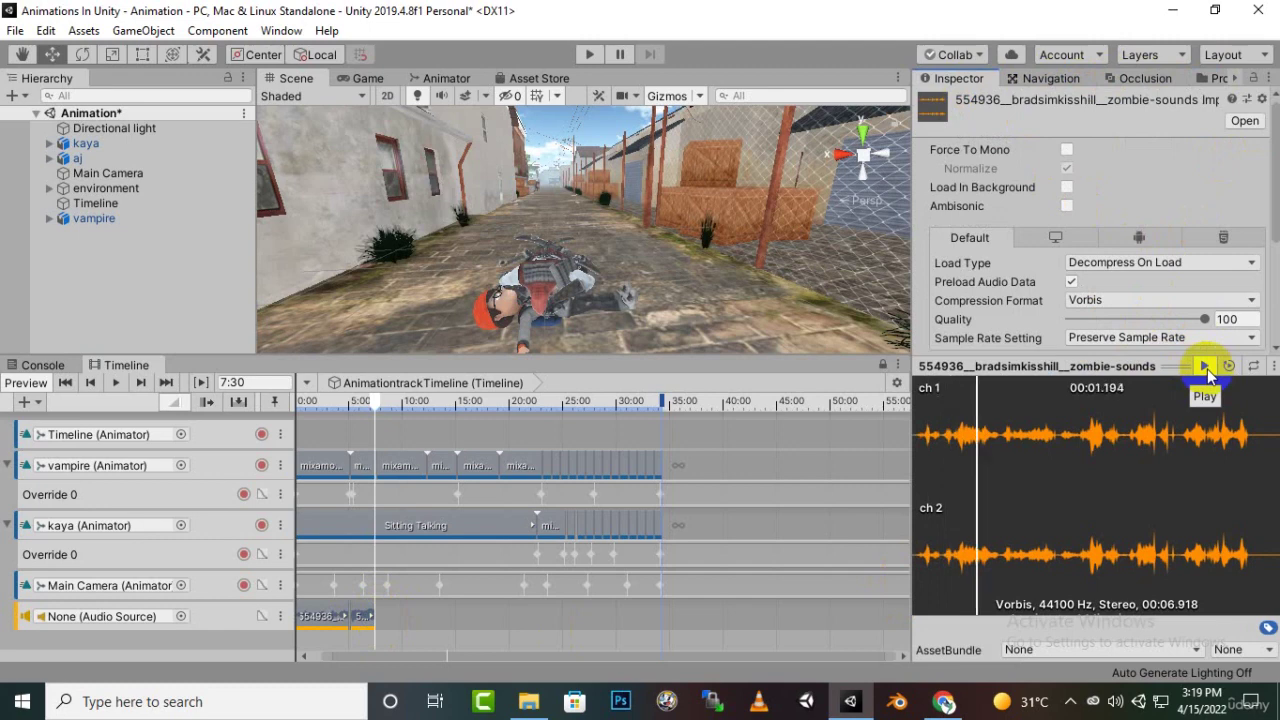
{"action": "left_click", "coordinate": [1220, 79]}
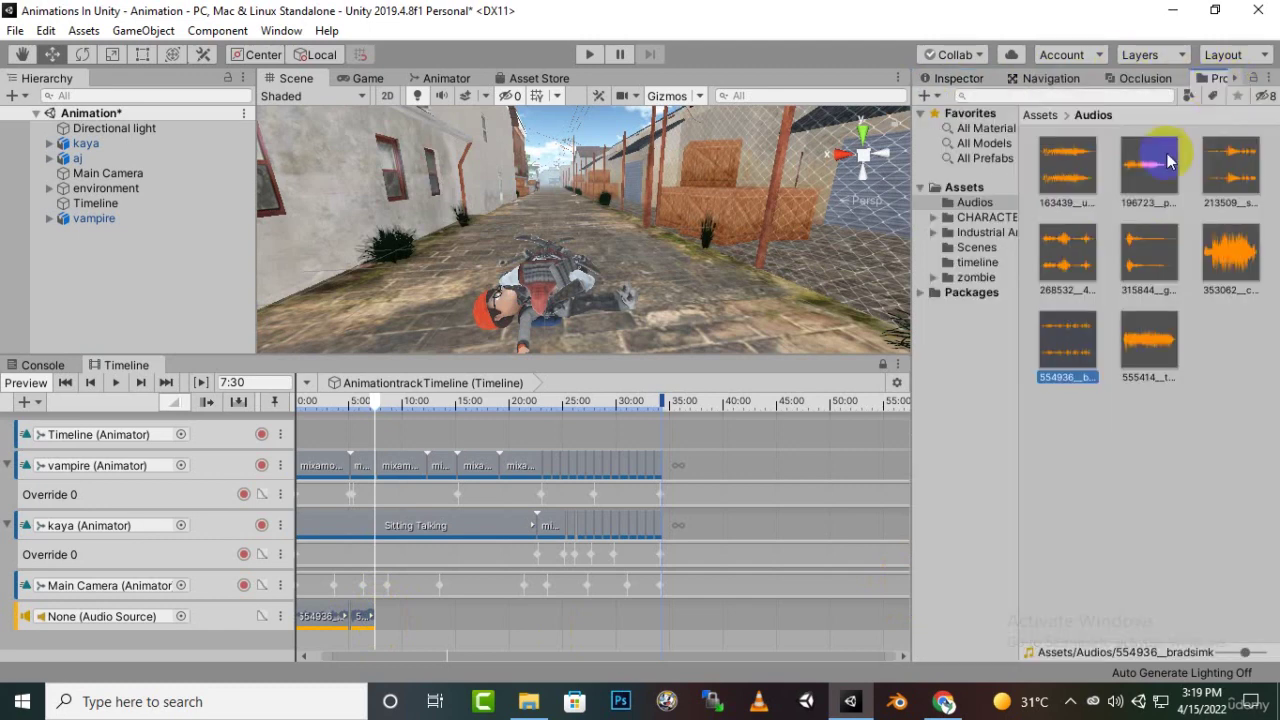
Play a preview of the 315844 zombie-snarl audio clip from the Audios folder.
{"action": "left_click", "coordinate": [1076, 280]}
{"action": "left_click", "coordinate": [1158, 255]}
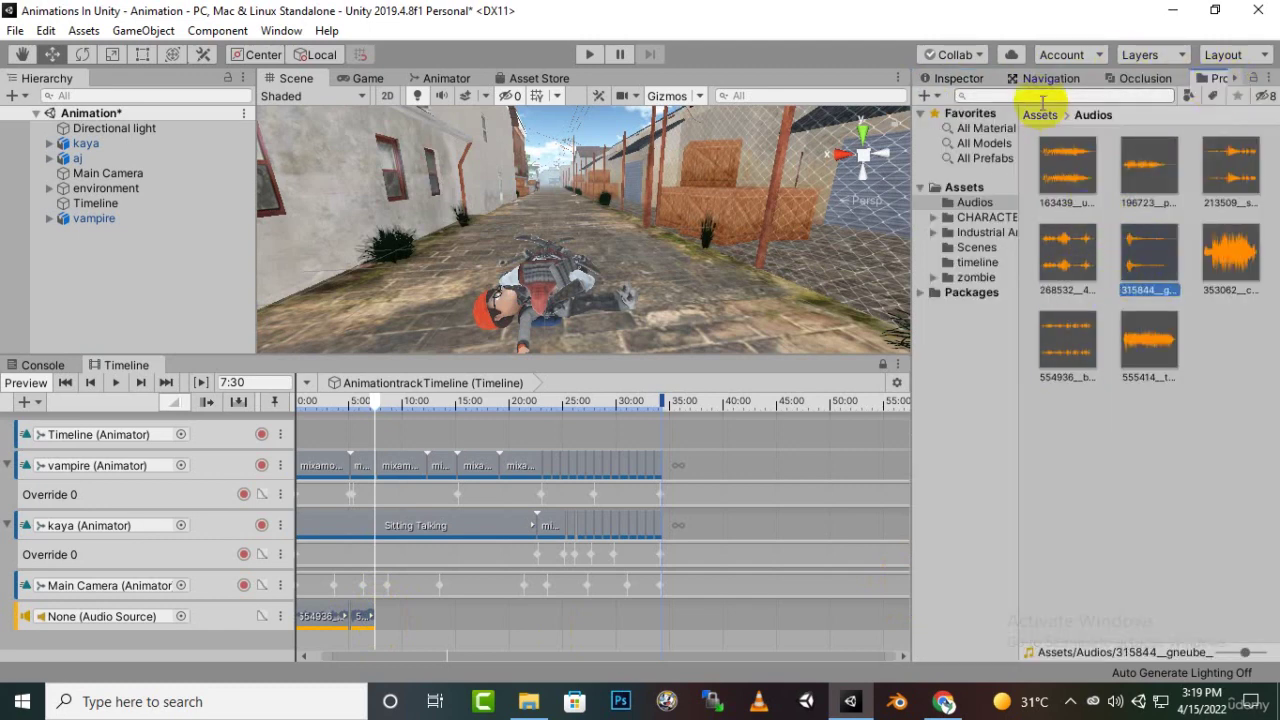
{"action": "left_click", "coordinate": [958, 82]}
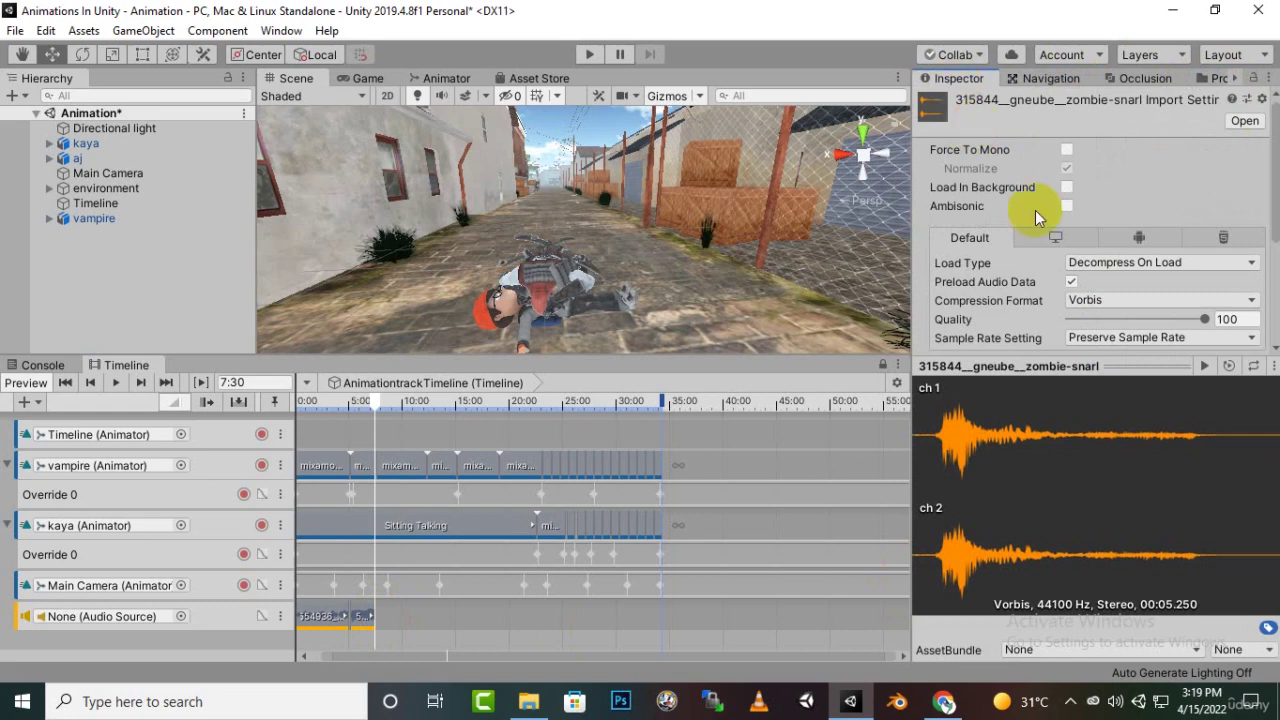
{"action": "left_click", "coordinate": [1205, 367]}
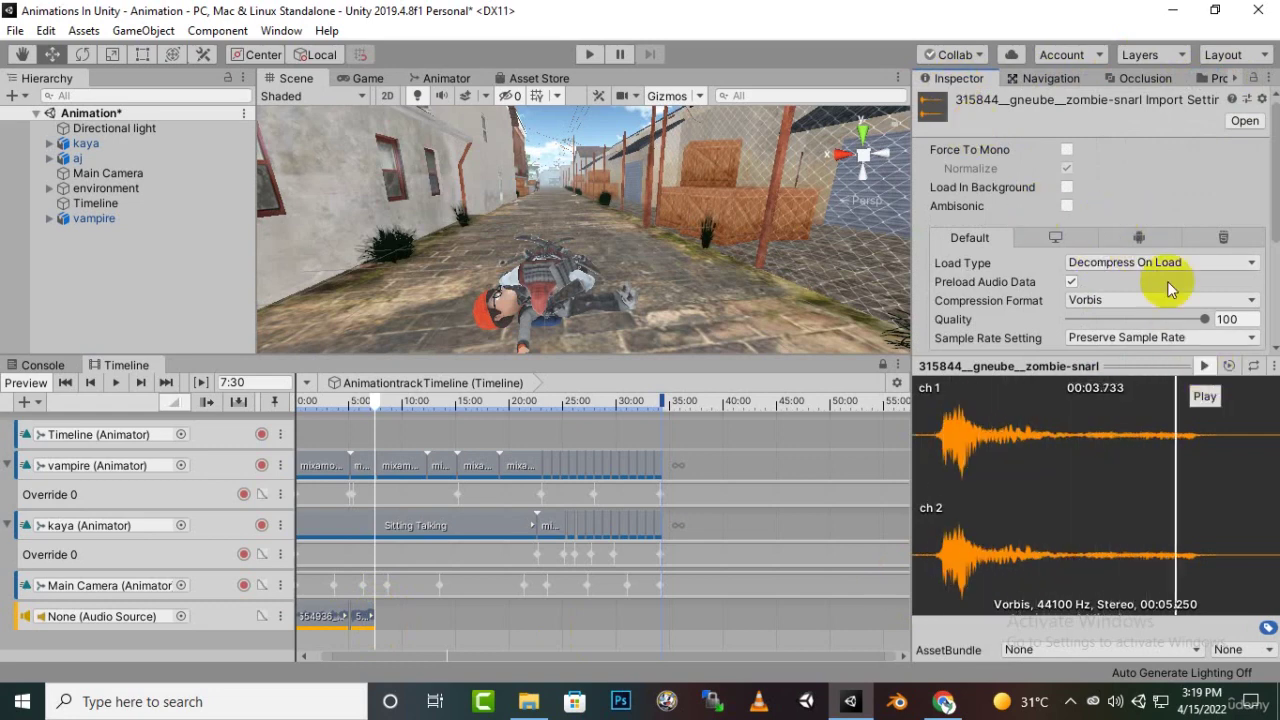
{"action": "left_click", "coordinate": [1220, 79]}
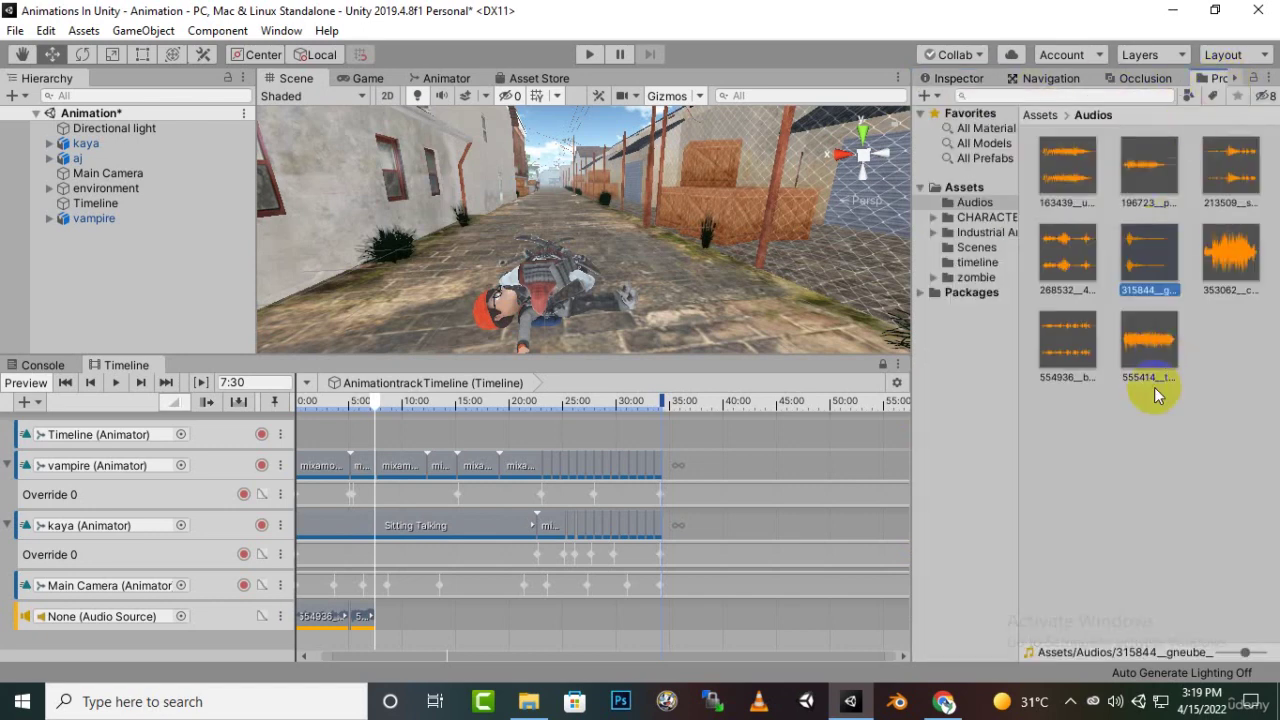
Place the 315844 zombie-snarl clip at 7:30, right after the growl clip, and play the timeline from there.
{"action": "left_click_drag", "start_coordinate": [1150, 266], "coordinate": [410, 617]}
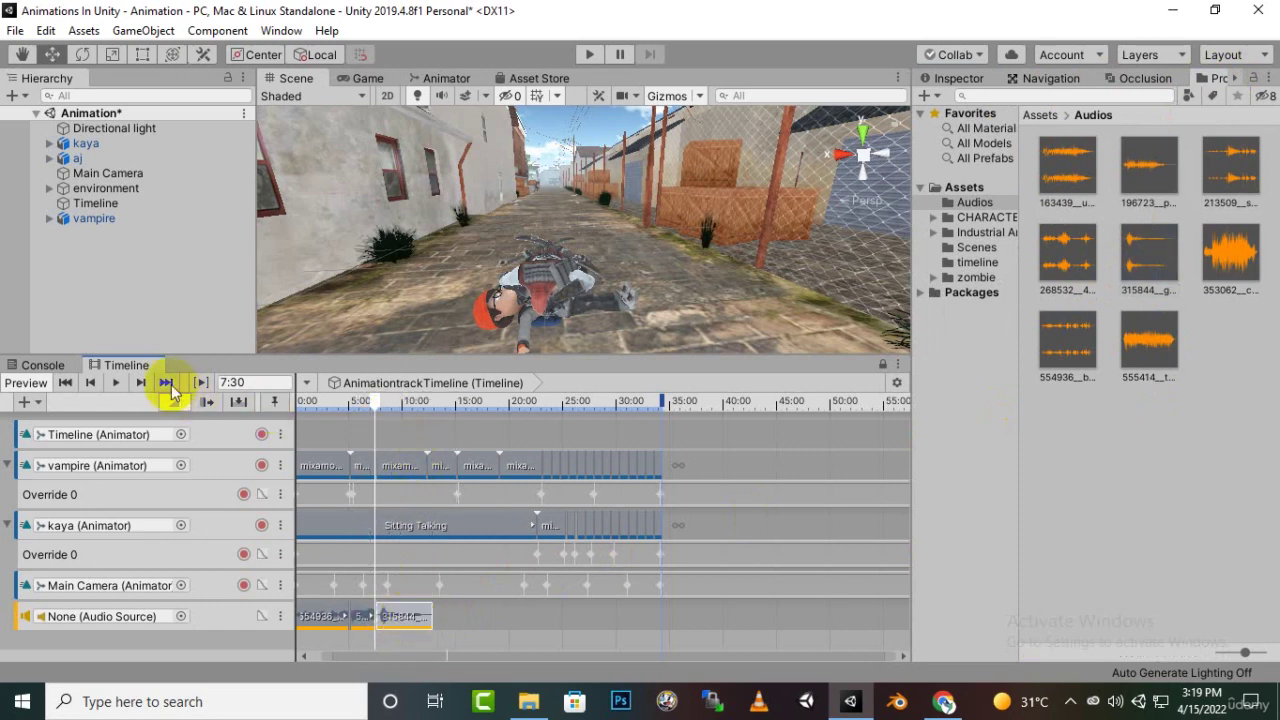
{"action": "left_click", "coordinate": [114, 384]}
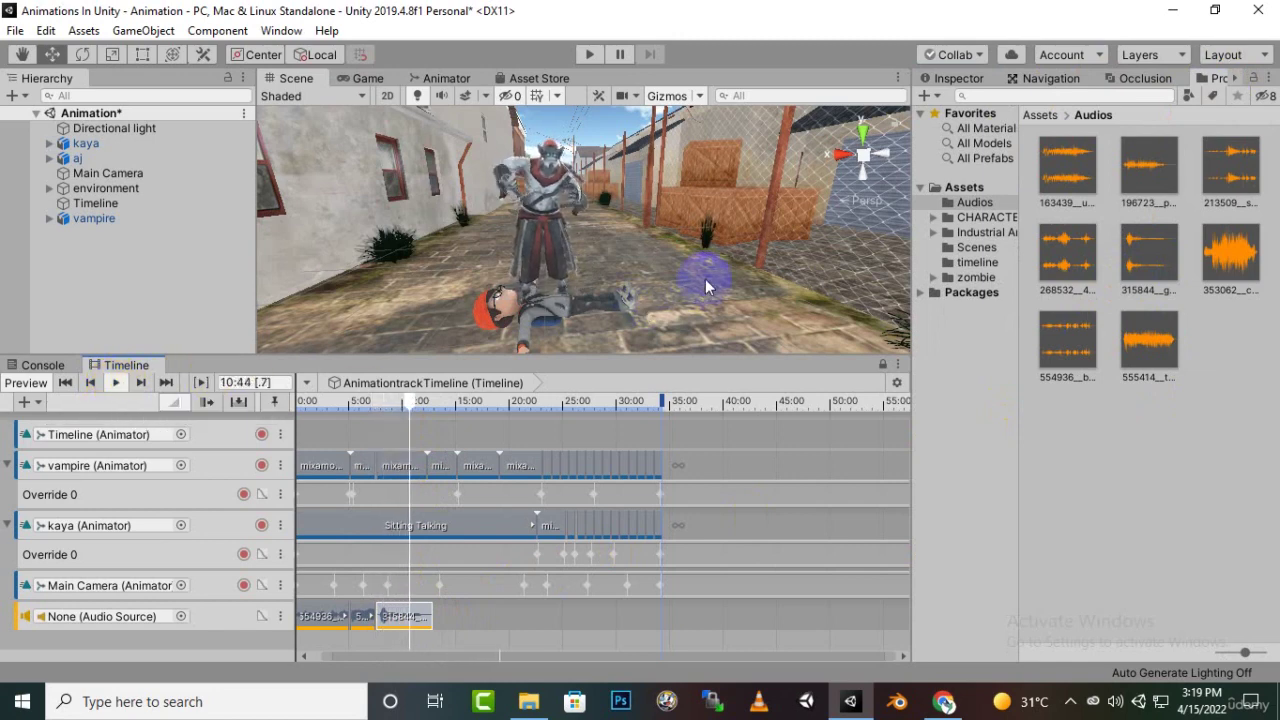
{"action": "scroll", "coordinate": [708, 260], "scroll_direction": "up", "scroll_amount": 3}
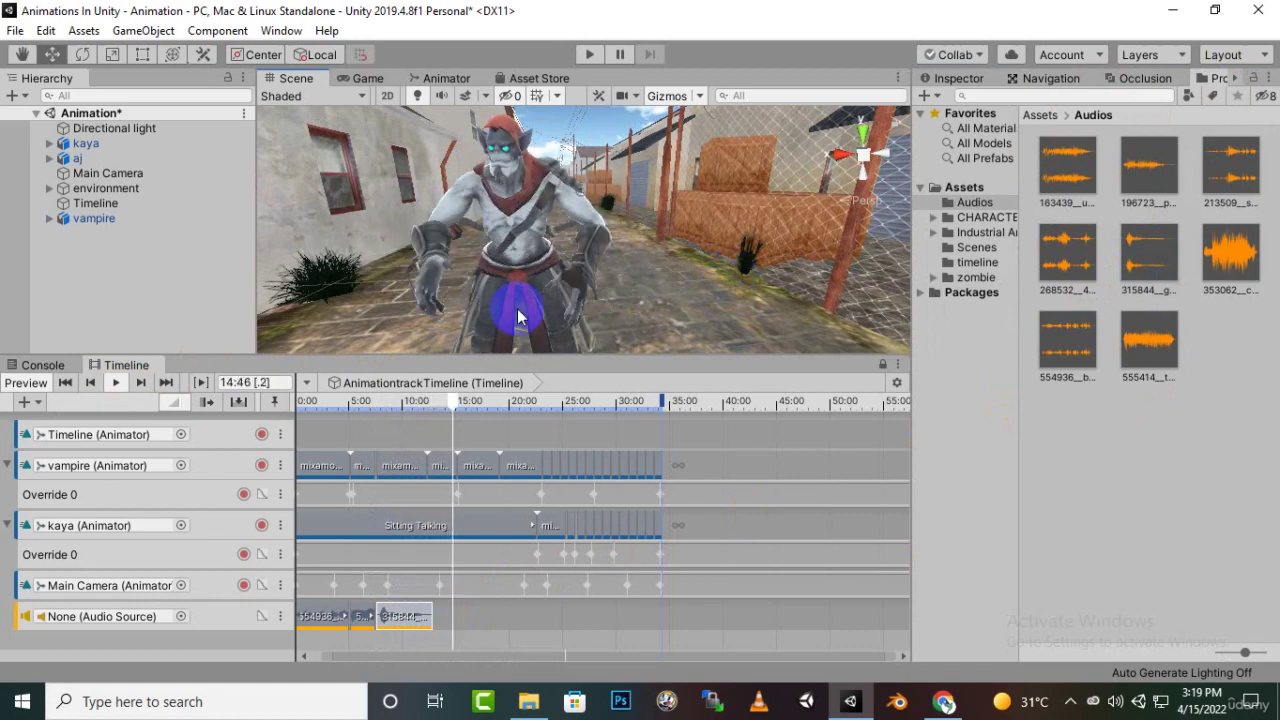
{"action": "left_click", "coordinate": [118, 383]}
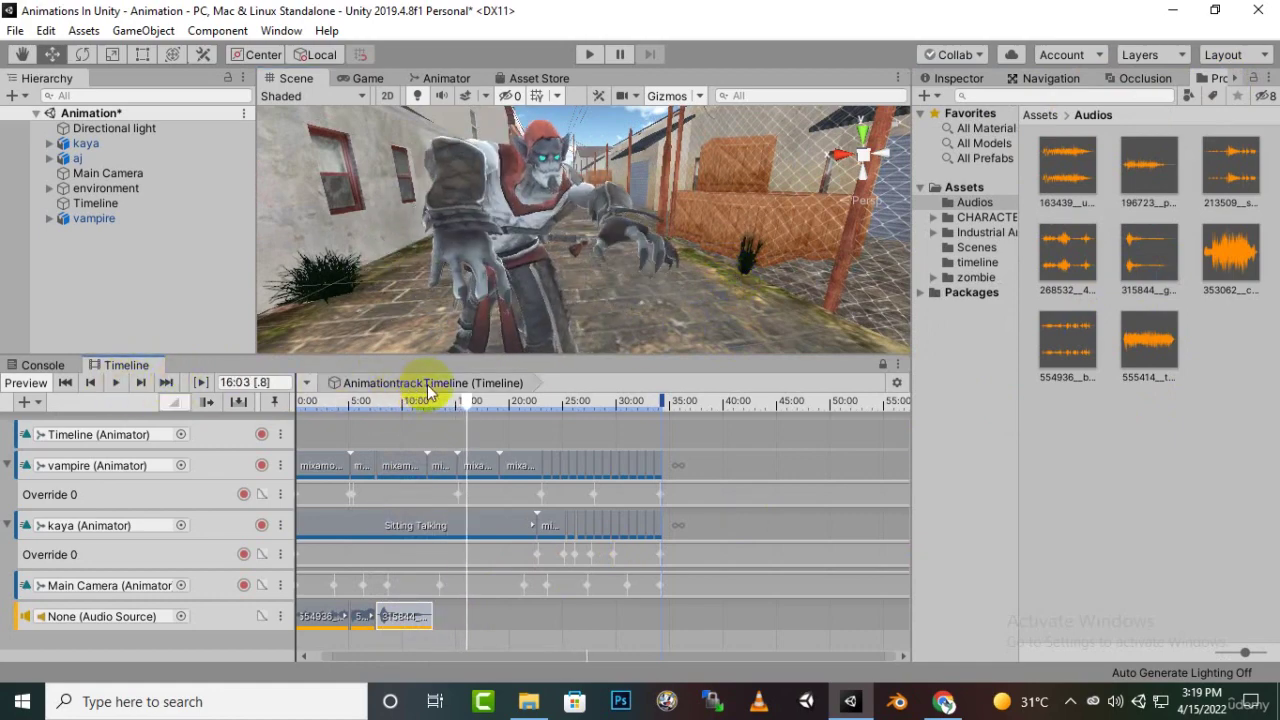
Set the playhead to 14:37, near the end of the vampire's fourth animation, and preview the 353062 zombie2 audio clip.
{"action": "left_click_drag", "start_coordinate": [468, 402], "coordinate": [452, 407]}
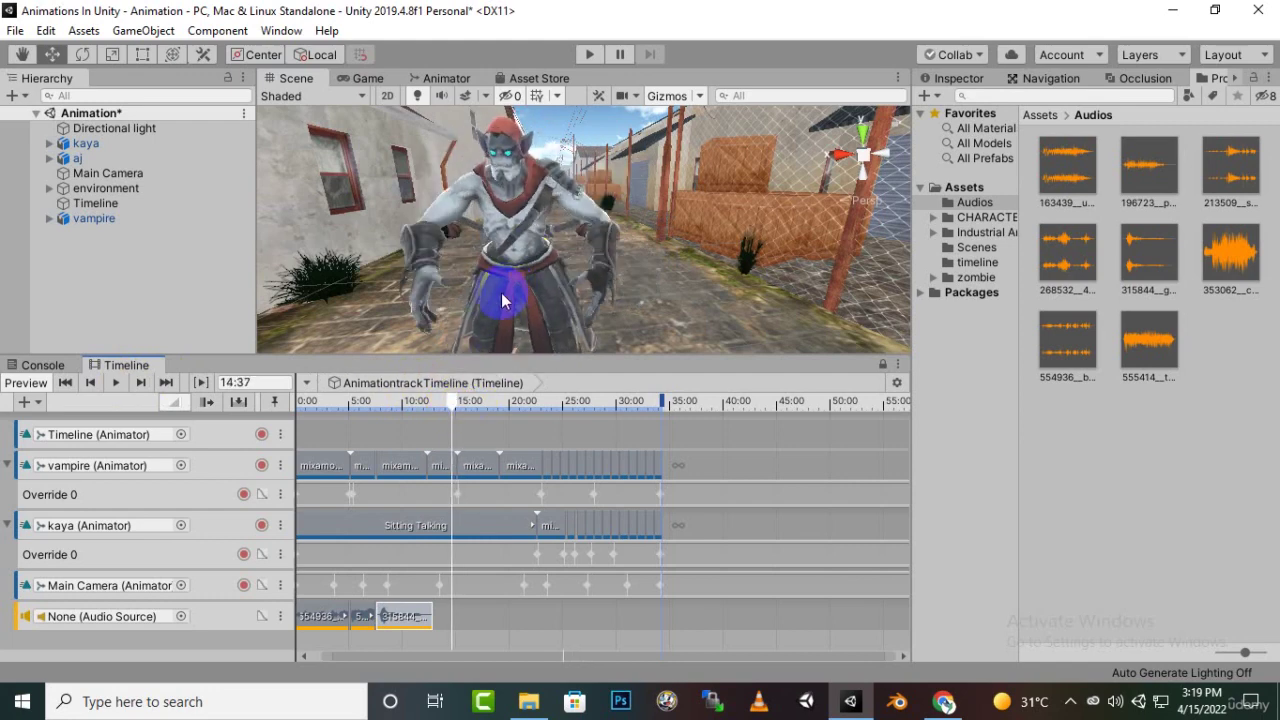
{"action": "left_click", "coordinate": [1230, 255]}
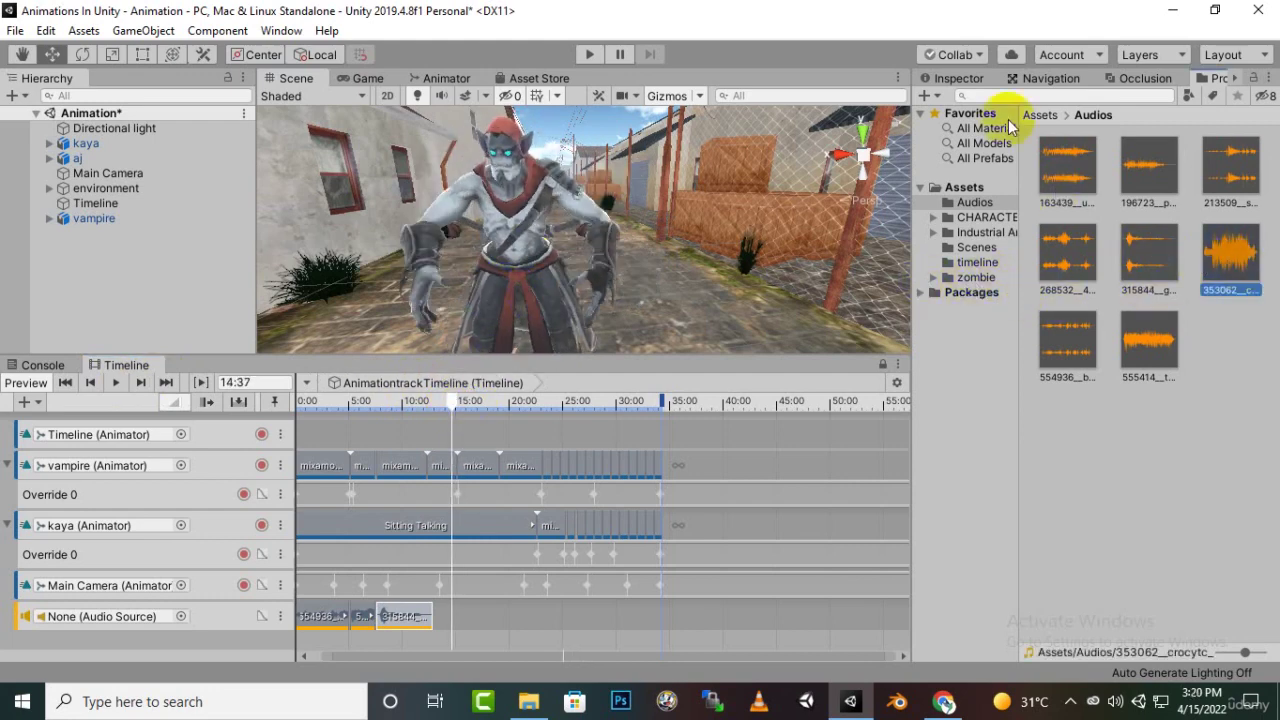
{"action": "left_click", "coordinate": [958, 78]}
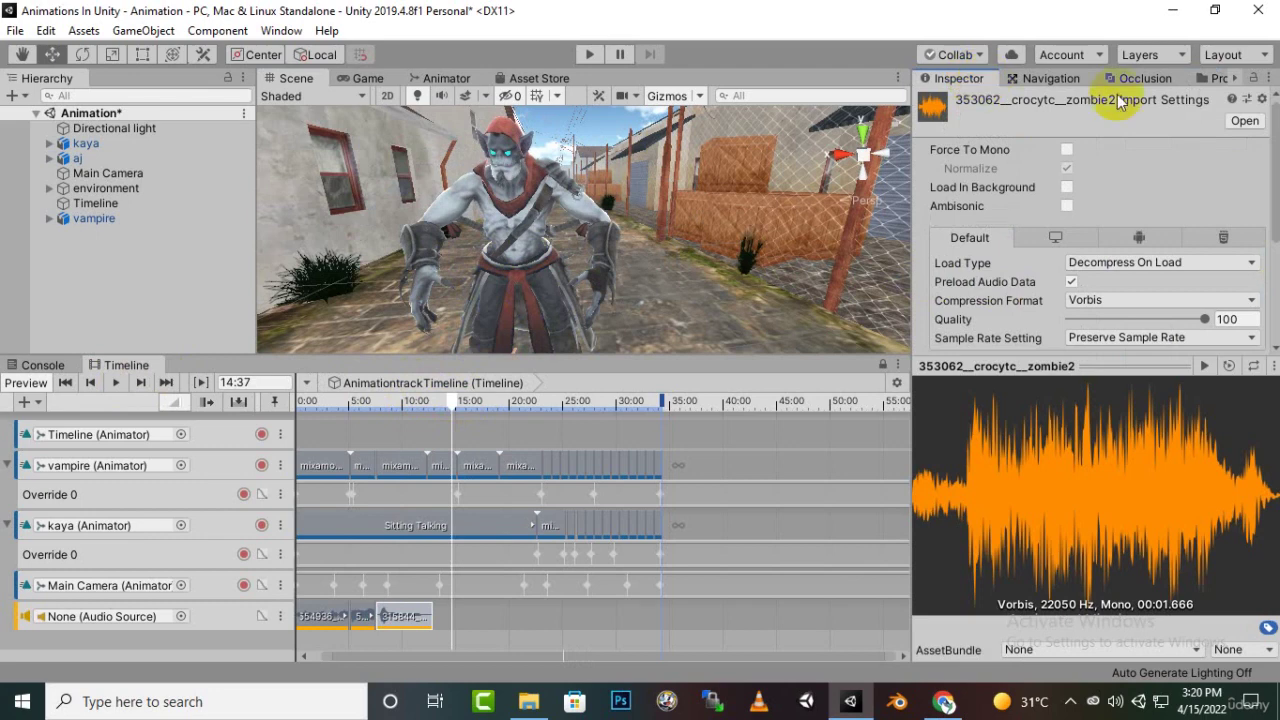
{"action": "left_click", "coordinate": [1206, 366]}
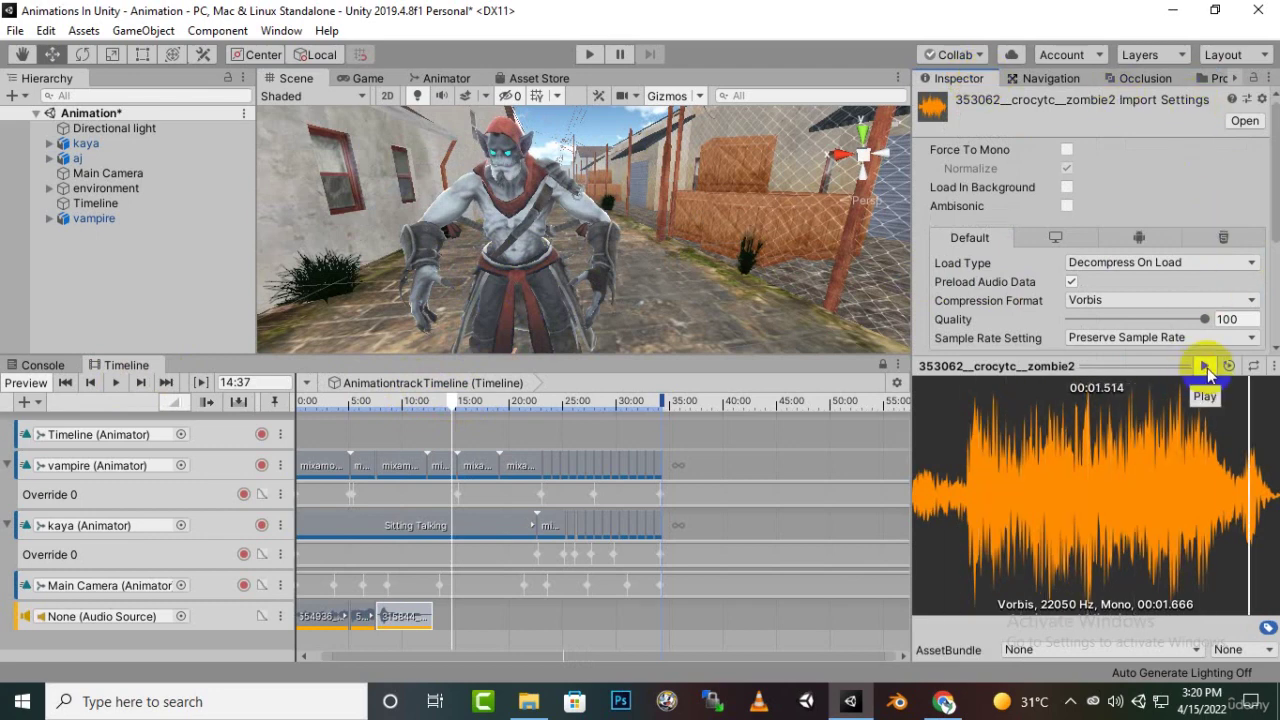
{"action": "left_click", "coordinate": [1206, 366]}
{"action": "left_click", "coordinate": [1215, 80]}
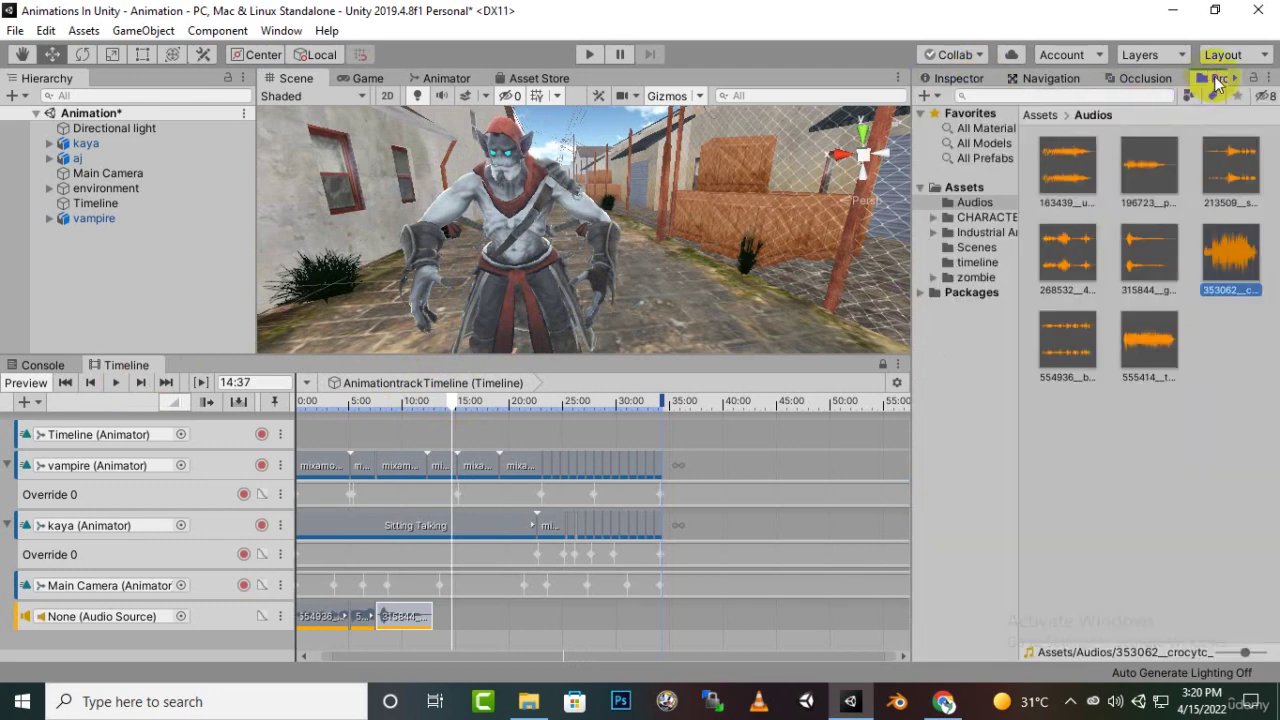
Place the 353062 zombie2 clip on the audio track between 12:57 and 14:37 and play the timeline from 9:26.
{"action": "left_click_drag", "start_coordinate": [1215, 301], "coordinate": [450, 622]}
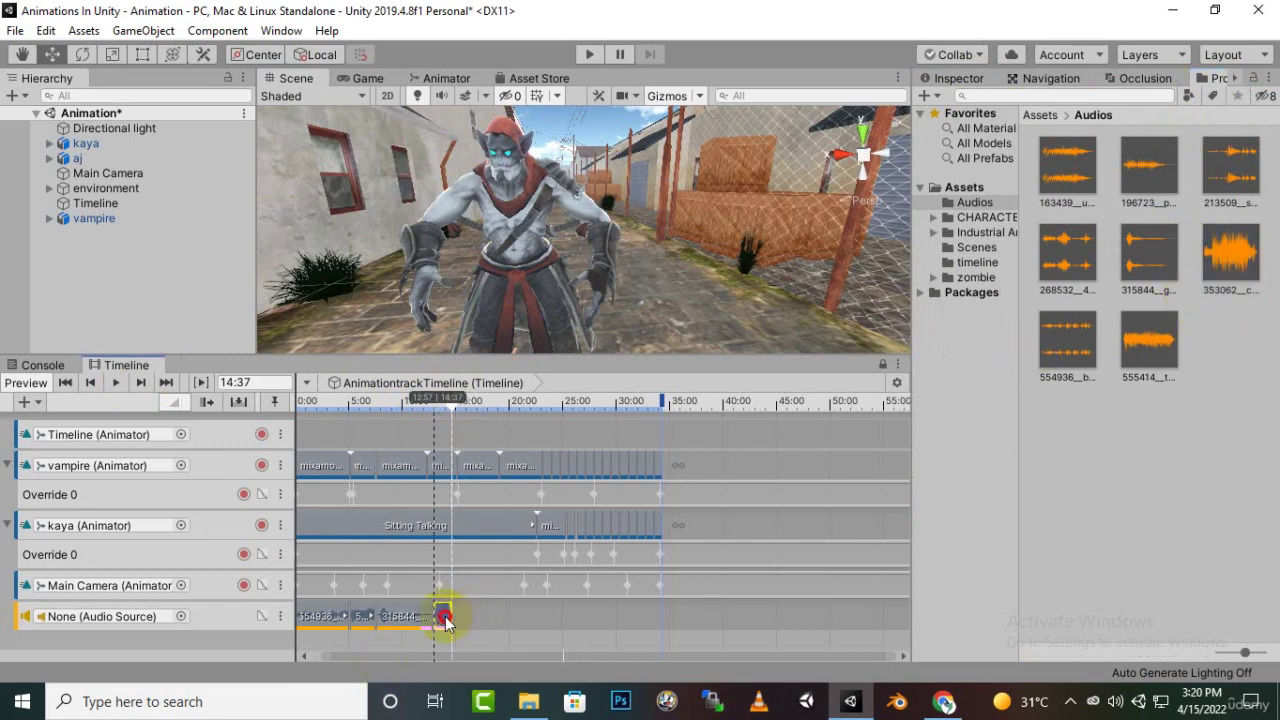
{"action": "left_click_drag", "start_coordinate": [453, 409], "coordinate": [397, 418]}
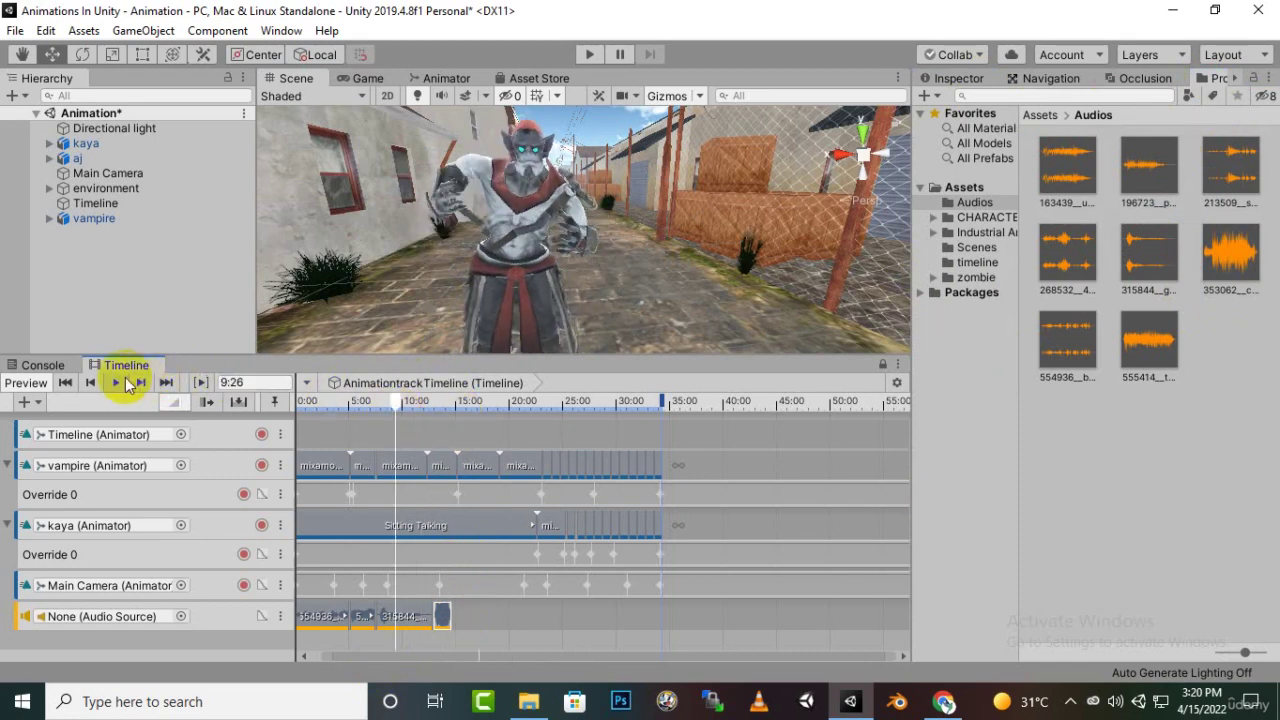
{"action": "left_click", "coordinate": [116, 383]}
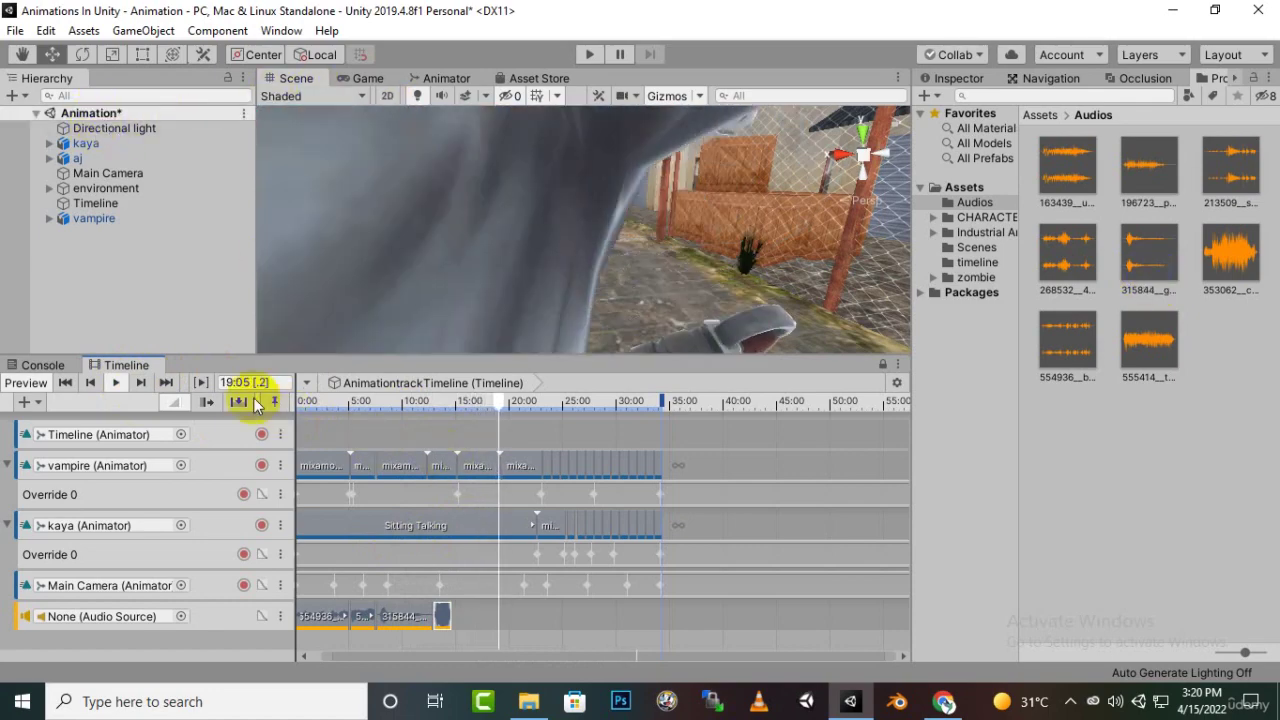
{"action": "left_click", "coordinate": [119, 388]}
{"action": "scroll", "coordinate": [591, 242], "scroll_direction": "down", "scroll_amount": 5}
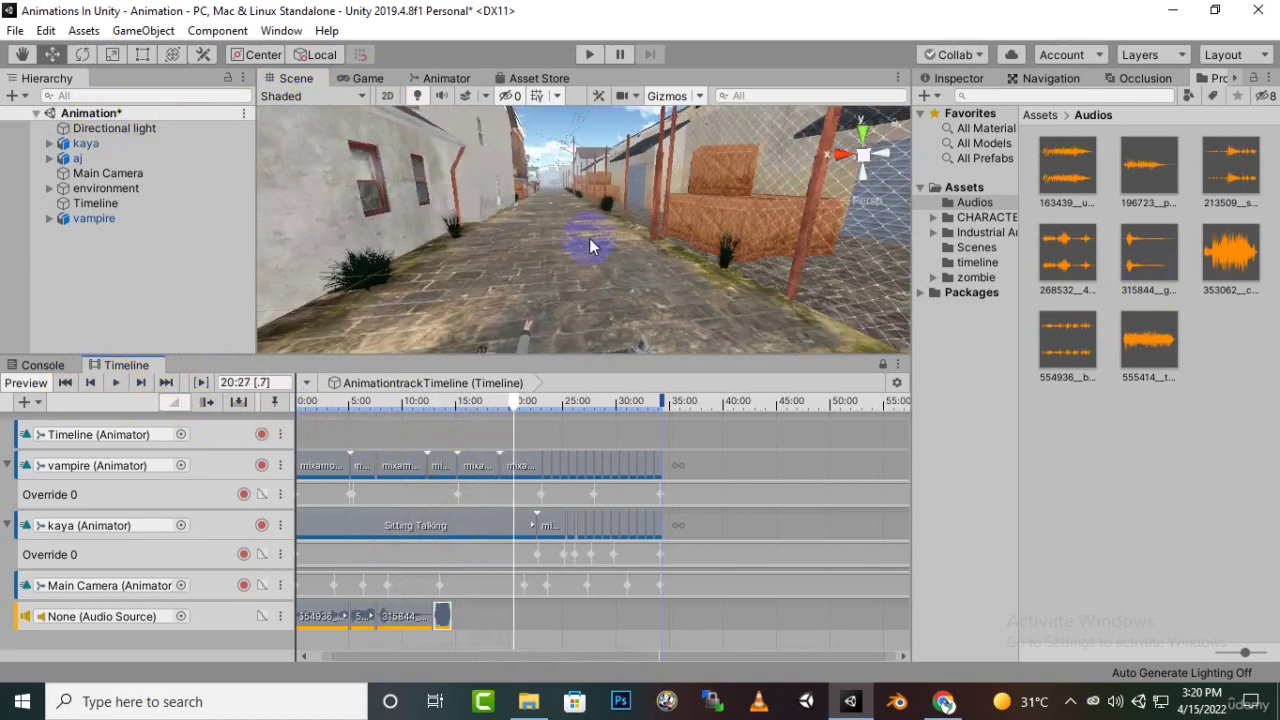
{"action": "scroll", "coordinate": [551, 306], "scroll_direction": "up", "scroll_amount": 4}
{"action": "middle_click_drag", "start_coordinate": [551, 306], "coordinate": [465, 292]}
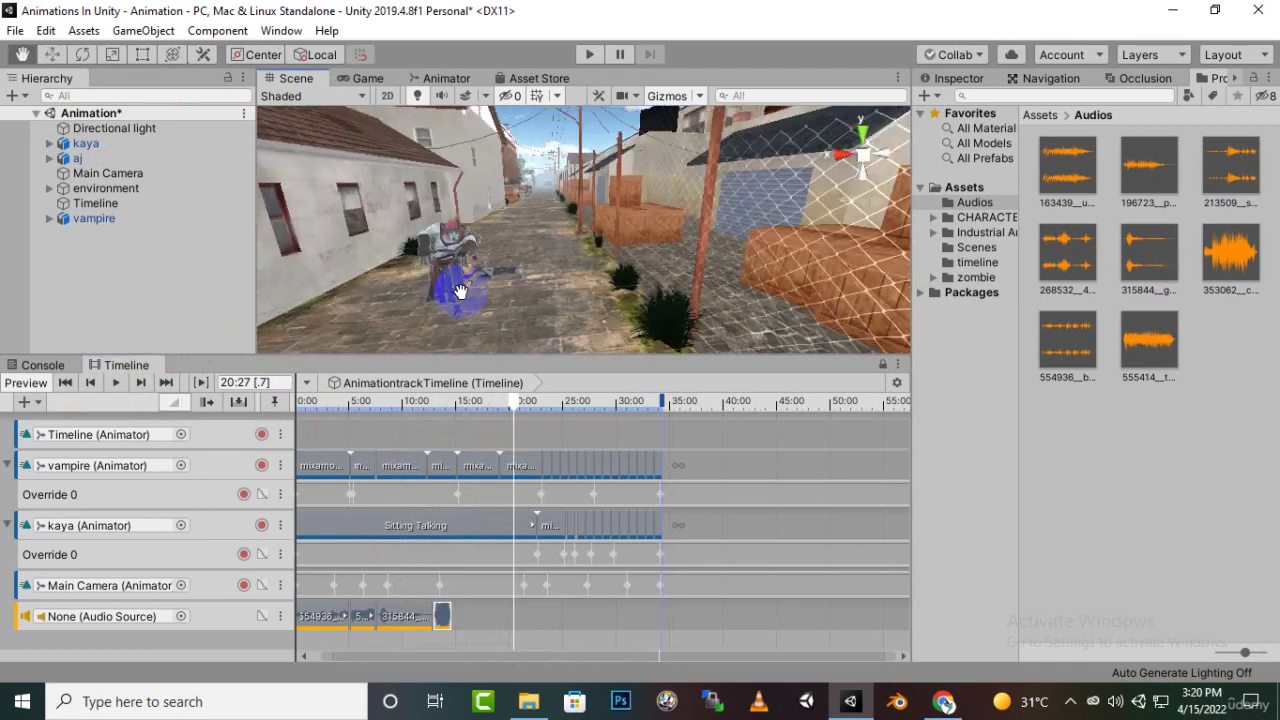
{"action": "scroll", "coordinate": [461, 287], "scroll_direction": "up", "scroll_amount": 2}
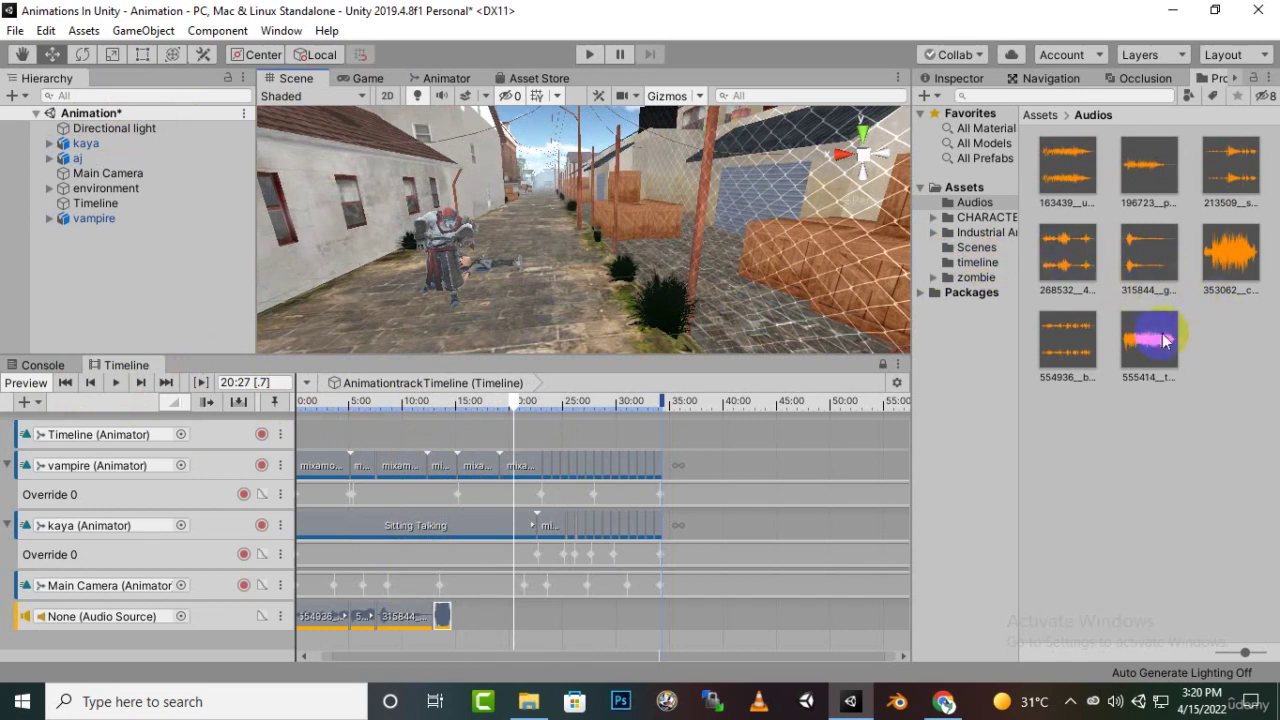
Play previews of the 163439 zombie-2 and 196723 sz-zombies-05 audio clips from the Audios folder.
{"action": "left_click", "coordinate": [1078, 152]}
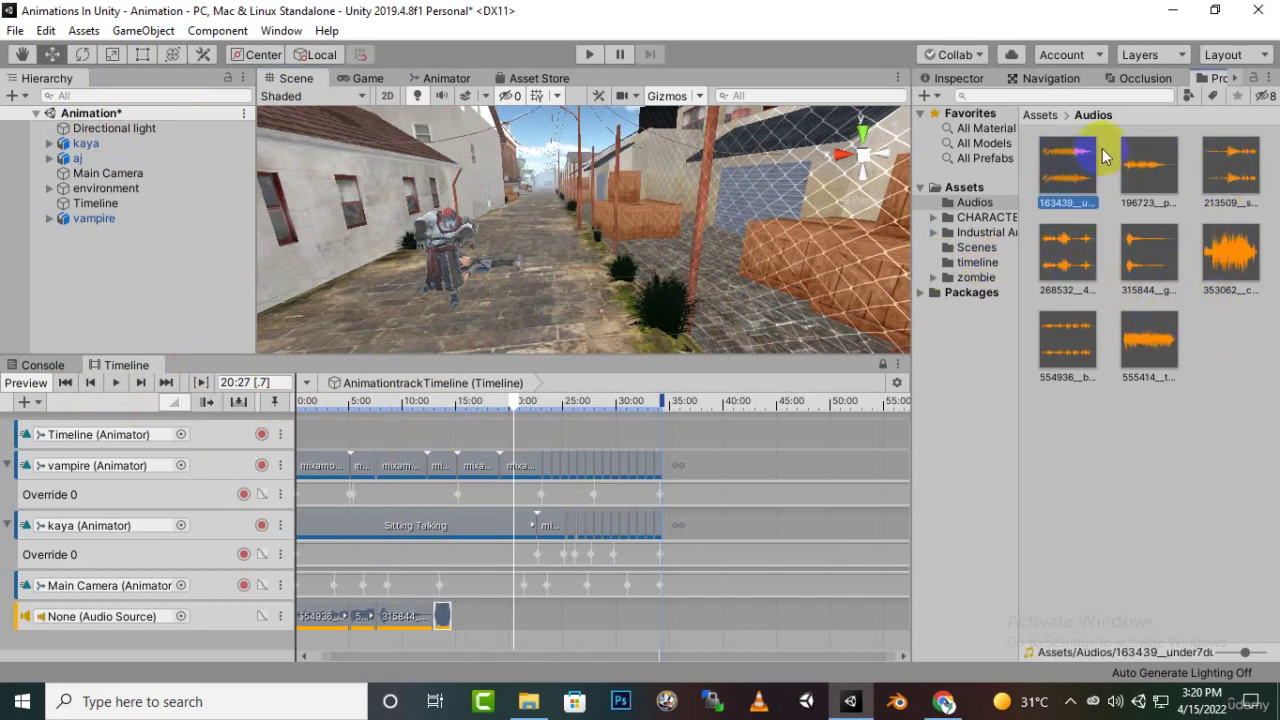
{"action": "left_click", "coordinate": [978, 82]}
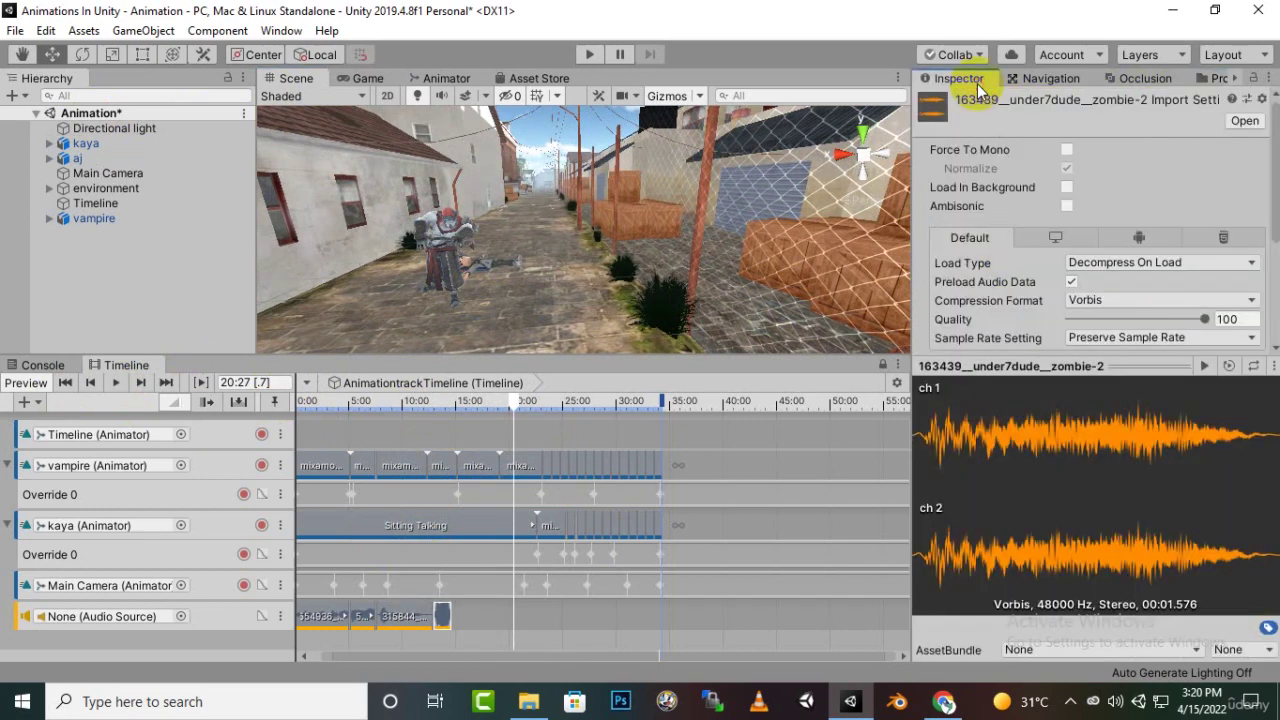
{"action": "left_click", "coordinate": [1207, 366]}
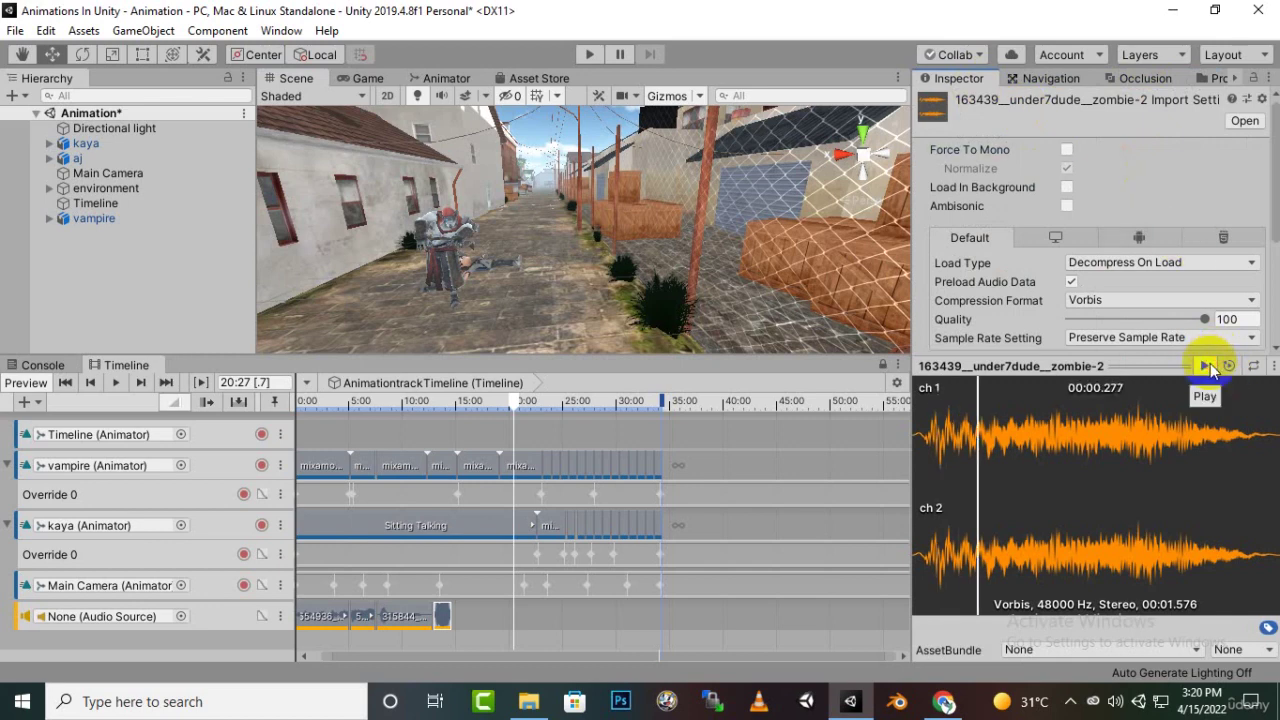
{"action": "left_click", "coordinate": [1213, 80]}
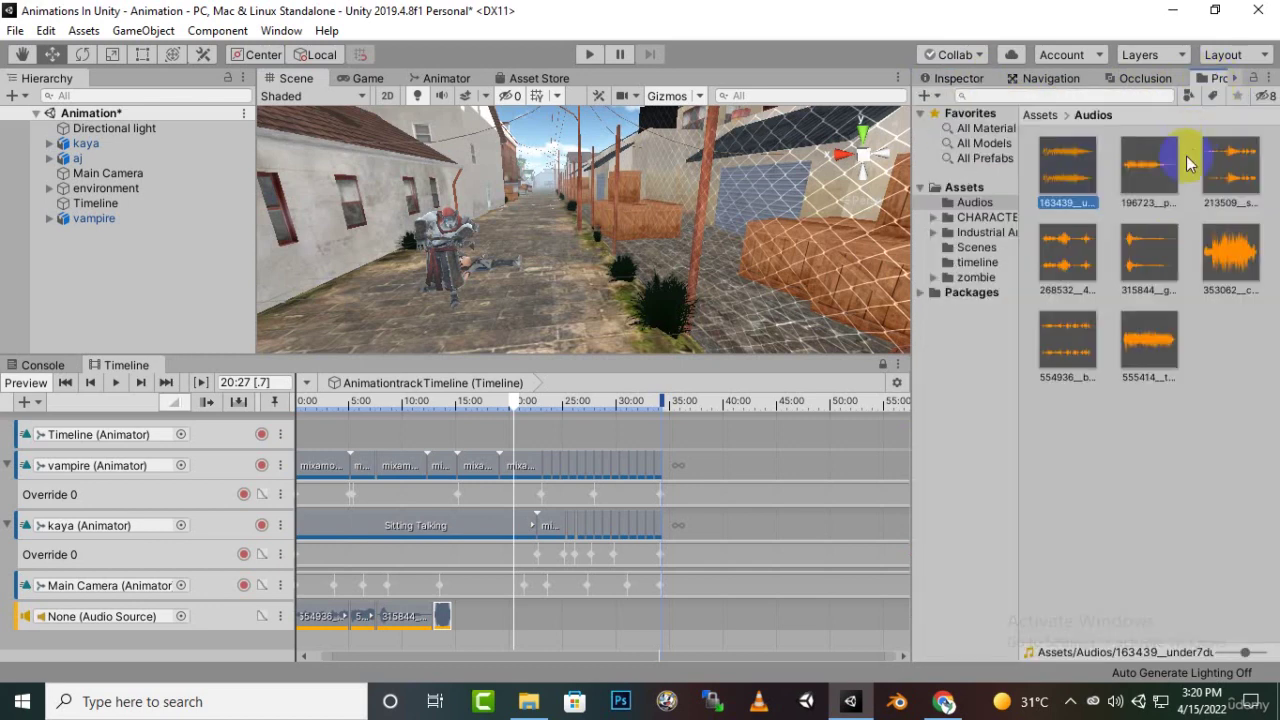
{"action": "left_click", "coordinate": [1150, 165]}
{"action": "left_click", "coordinate": [978, 80]}
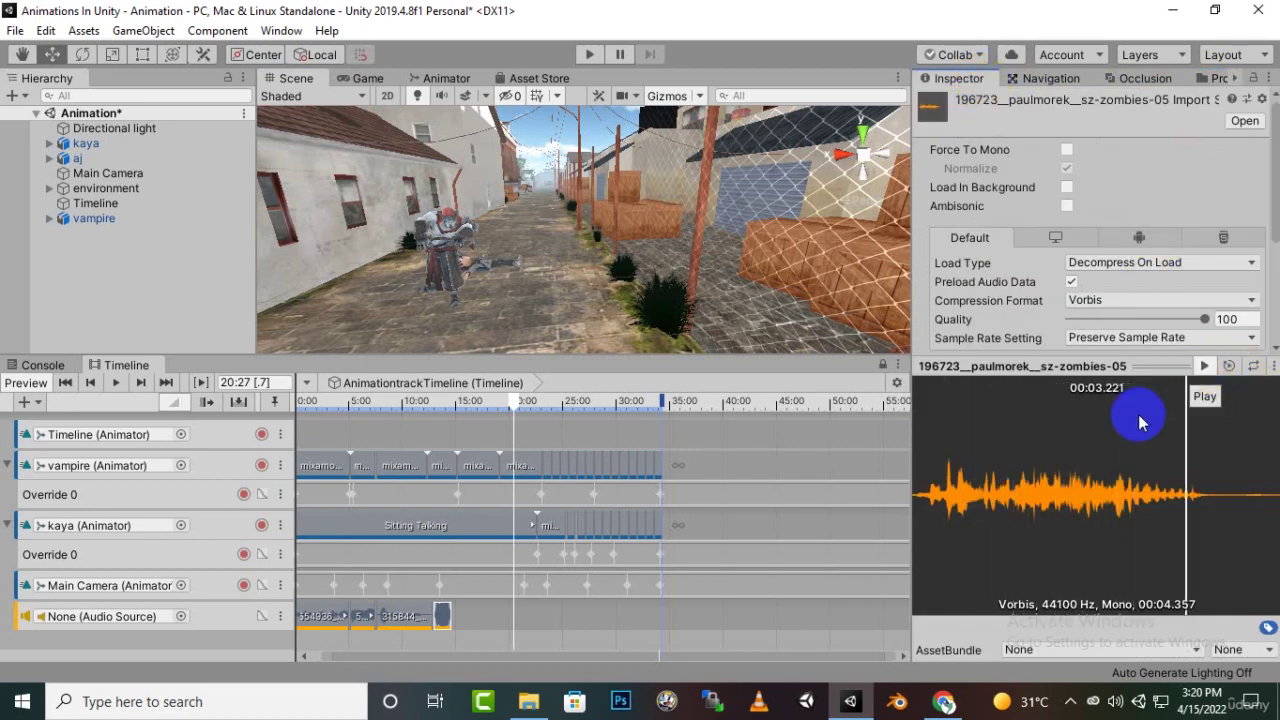
Place the 196723 sz-zombies-05 clip right after the 353062 clip on the audio track and add a second copy directly behind it.
{"action": "left_click", "coordinate": [1216, 78]}
{"action": "left_click", "coordinate": [1136, 200]}
{"action": "left_click_drag", "start_coordinate": [1136, 200], "coordinate": [486, 622]}
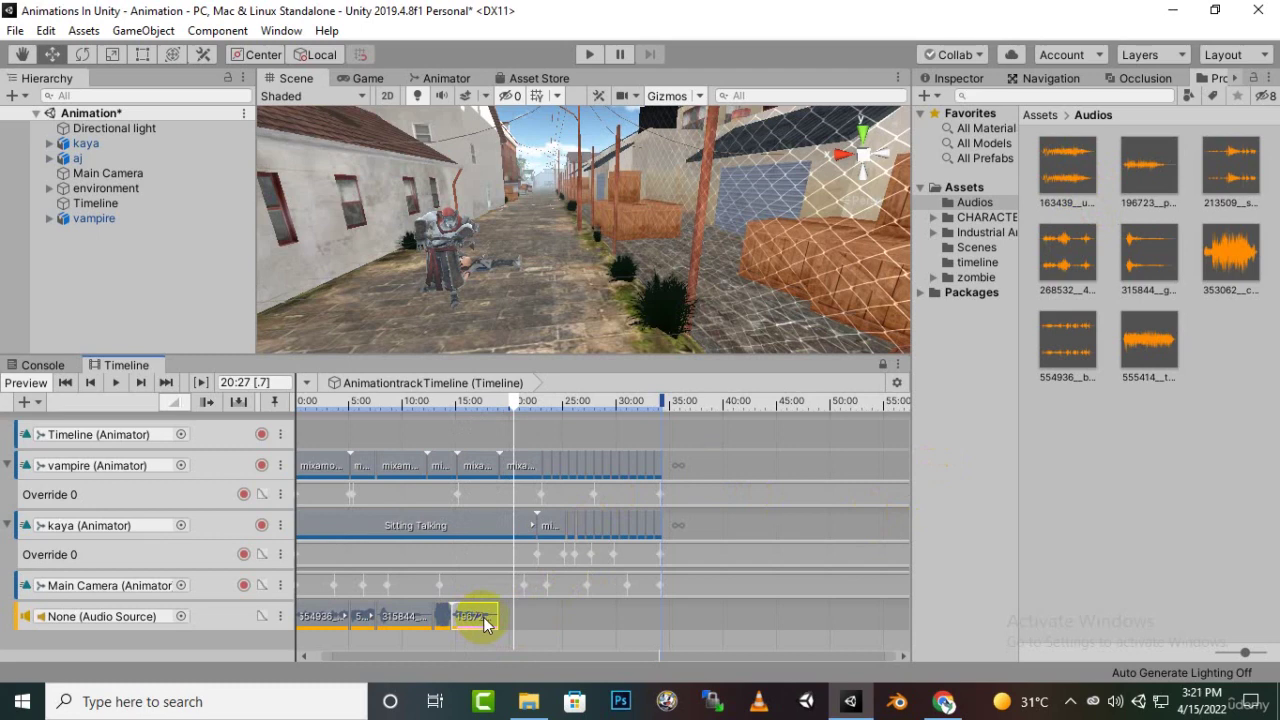
{"action": "left_click", "coordinate": [533, 617]}
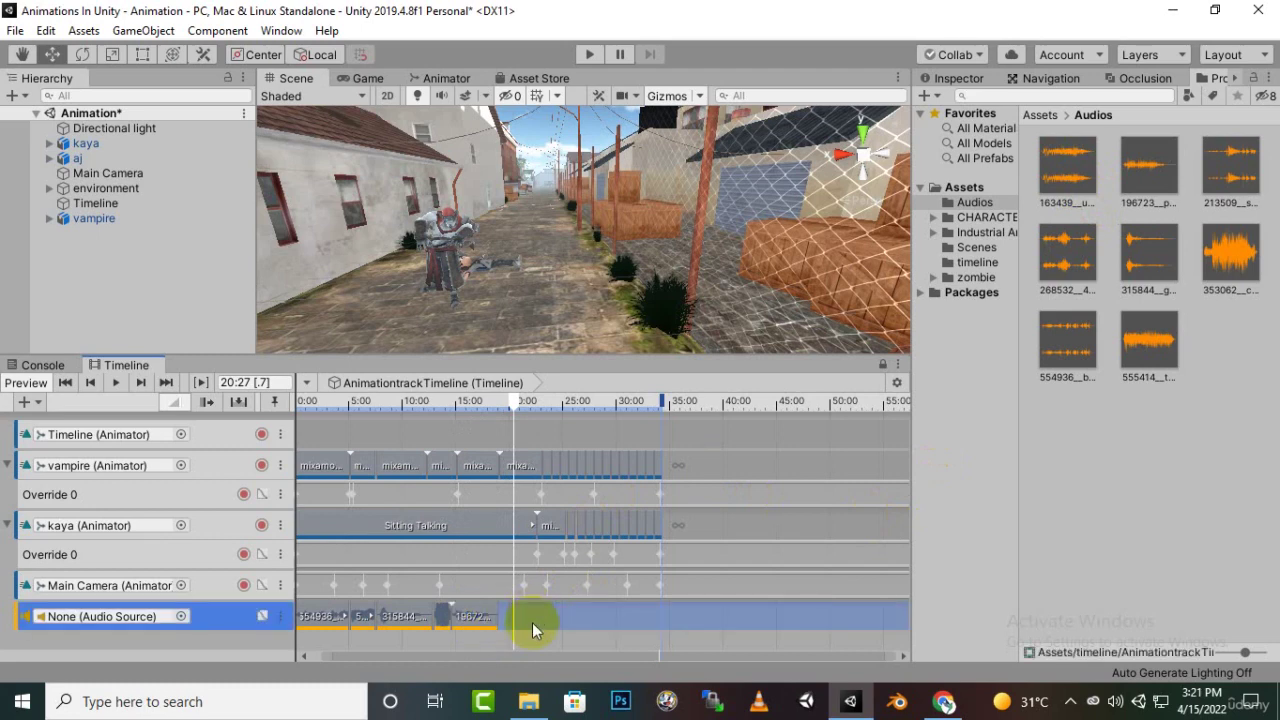
{"action": "key", "text": "ctrl+v"}
{"action": "left_click_drag", "start_coordinate": [536, 623], "coordinate": [521, 622]}
Set the playhead to 23:13, near the end of the second 196723 clip, and preview the 268532 zombie-growl audio clip.
{"action": "left_click", "coordinate": [519, 405]}
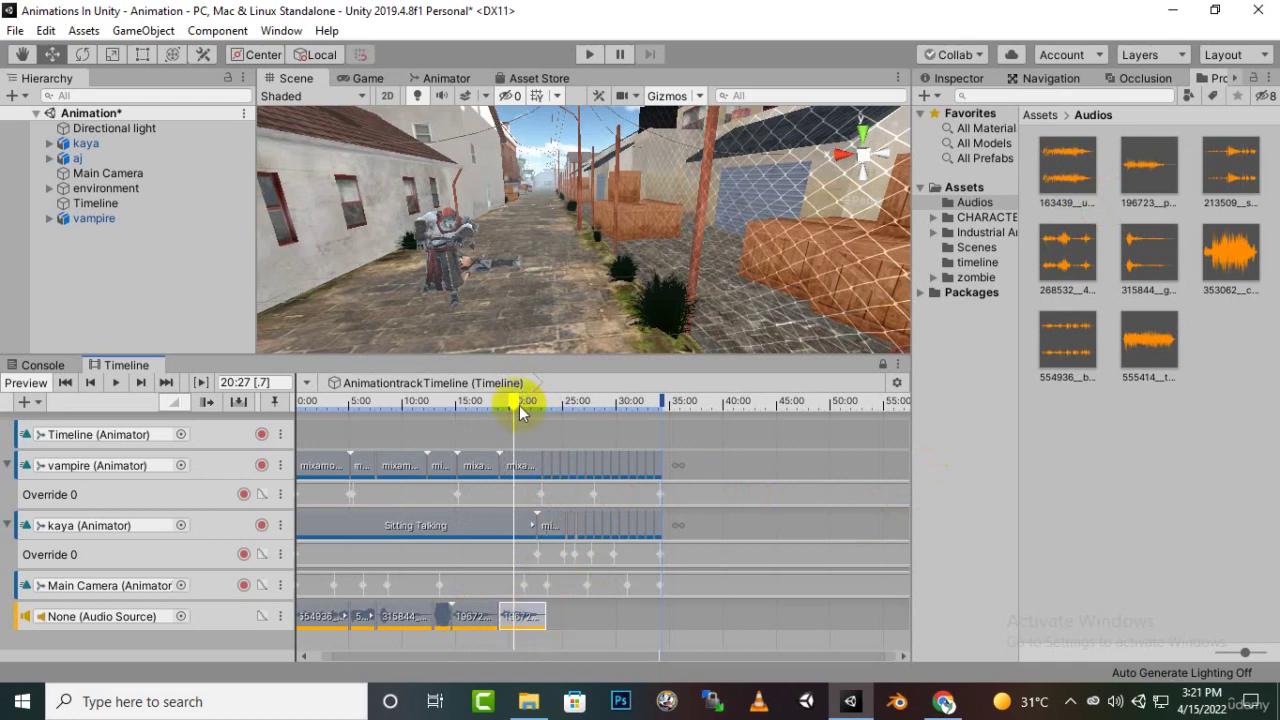
{"action": "left_click_drag", "start_coordinate": [519, 405], "coordinate": [544, 422]}
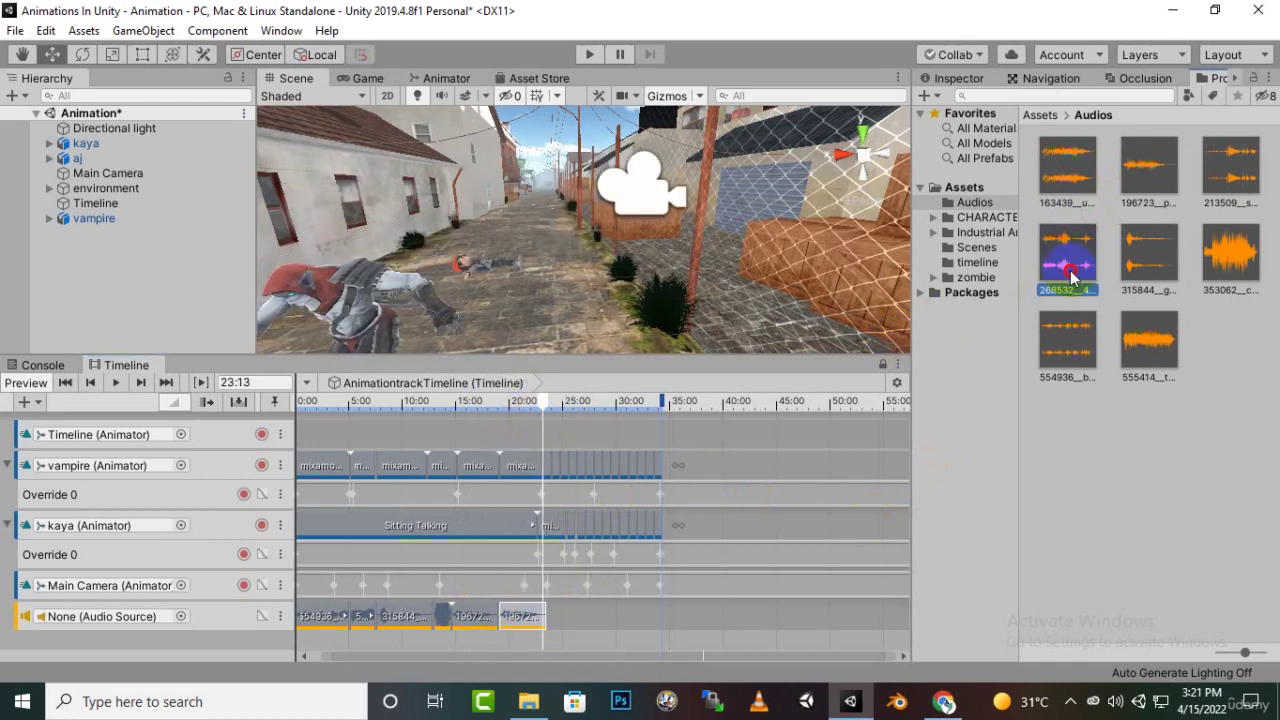
{"action": "left_click", "coordinate": [980, 94]}
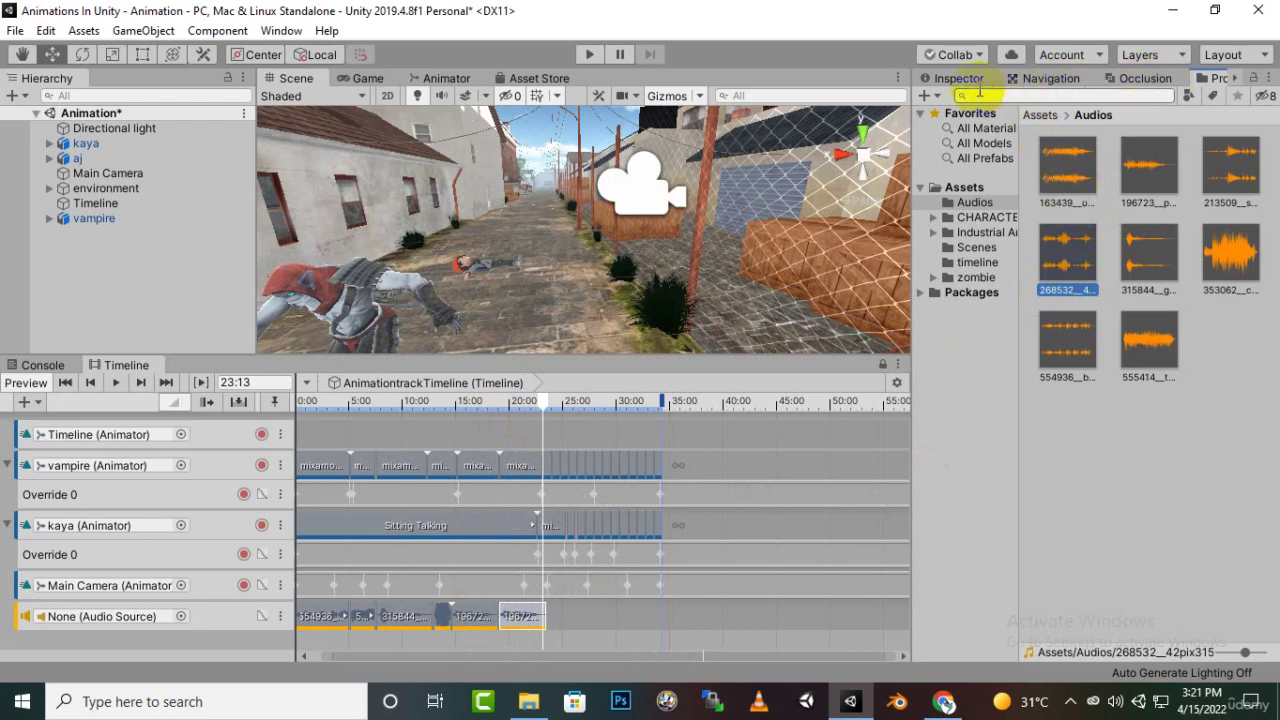
{"action": "left_click", "coordinate": [960, 78]}
{"action": "left_click", "coordinate": [1204, 367]}
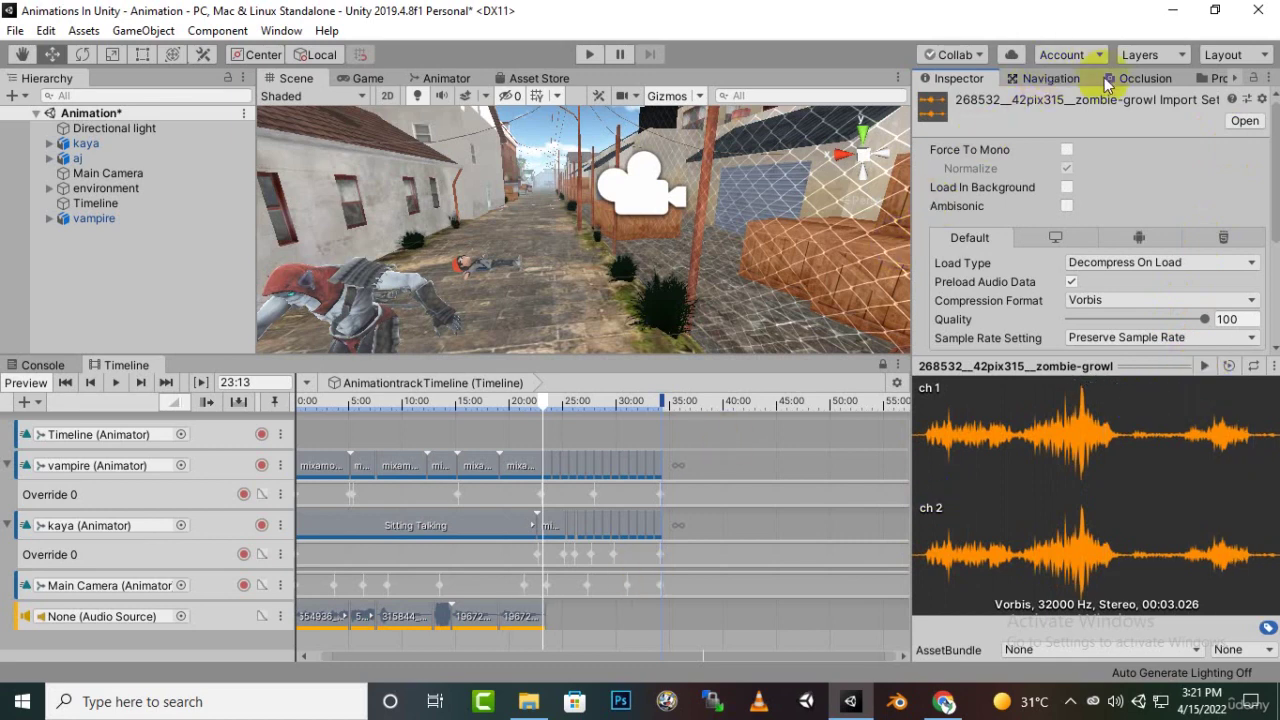
Place the 268532 zombie-growl clip twice in a row after the second 196723 clip on the audio track.
{"action": "left_click", "coordinate": [1212, 78]}
{"action": "left_click_drag", "start_coordinate": [1080, 268], "coordinate": [558, 620]}
{"action": "left_click_drag", "start_coordinate": [1067, 262], "coordinate": [595, 617]}
Add two trimmed copies of the 196723 clip after the growl clips, ending with the vampire's last animation, and return the playhead to 0:00.
{"action": "left_click", "coordinate": [524, 619]}
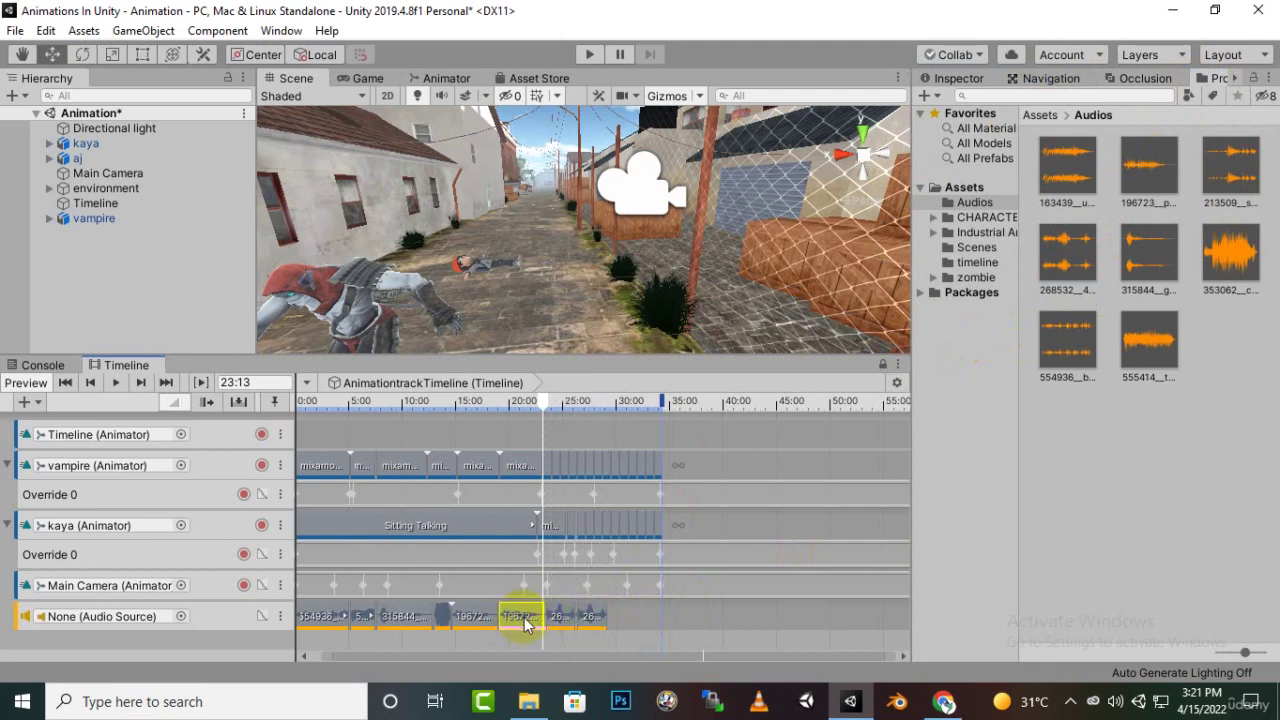
{"action": "left_click", "coordinate": [663, 628]}
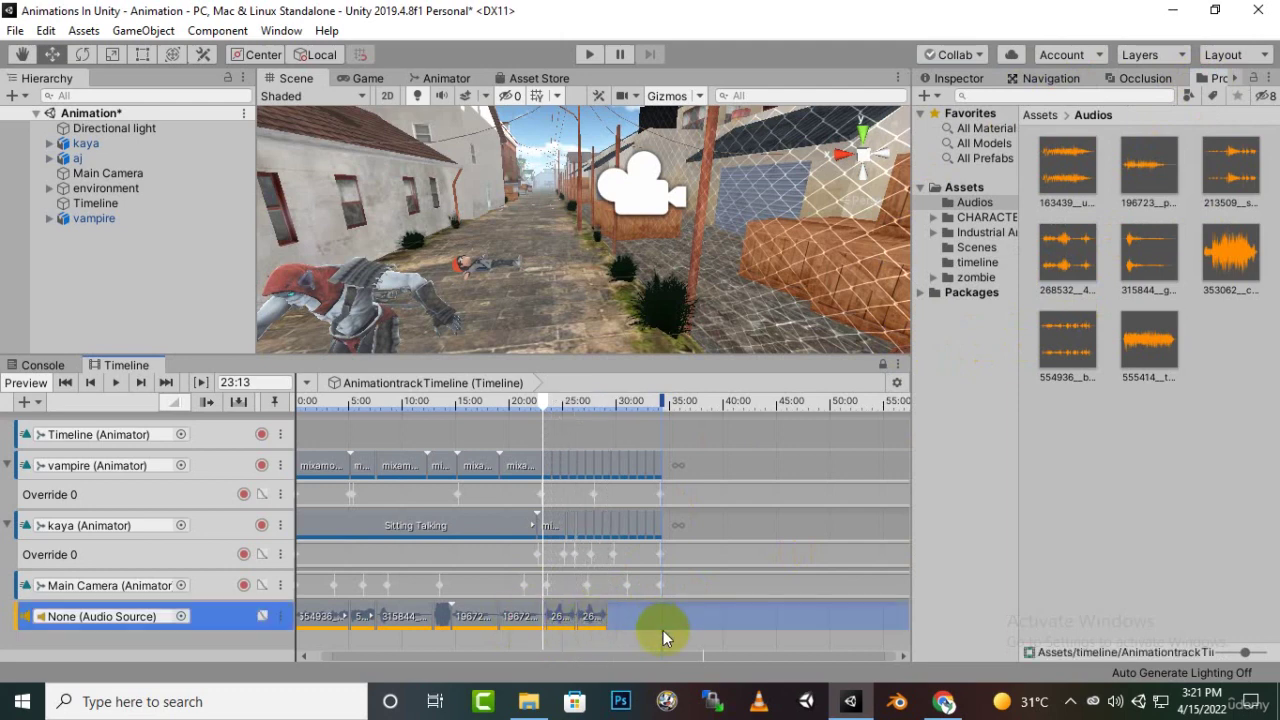
{"action": "left_click", "coordinate": [640, 619]}
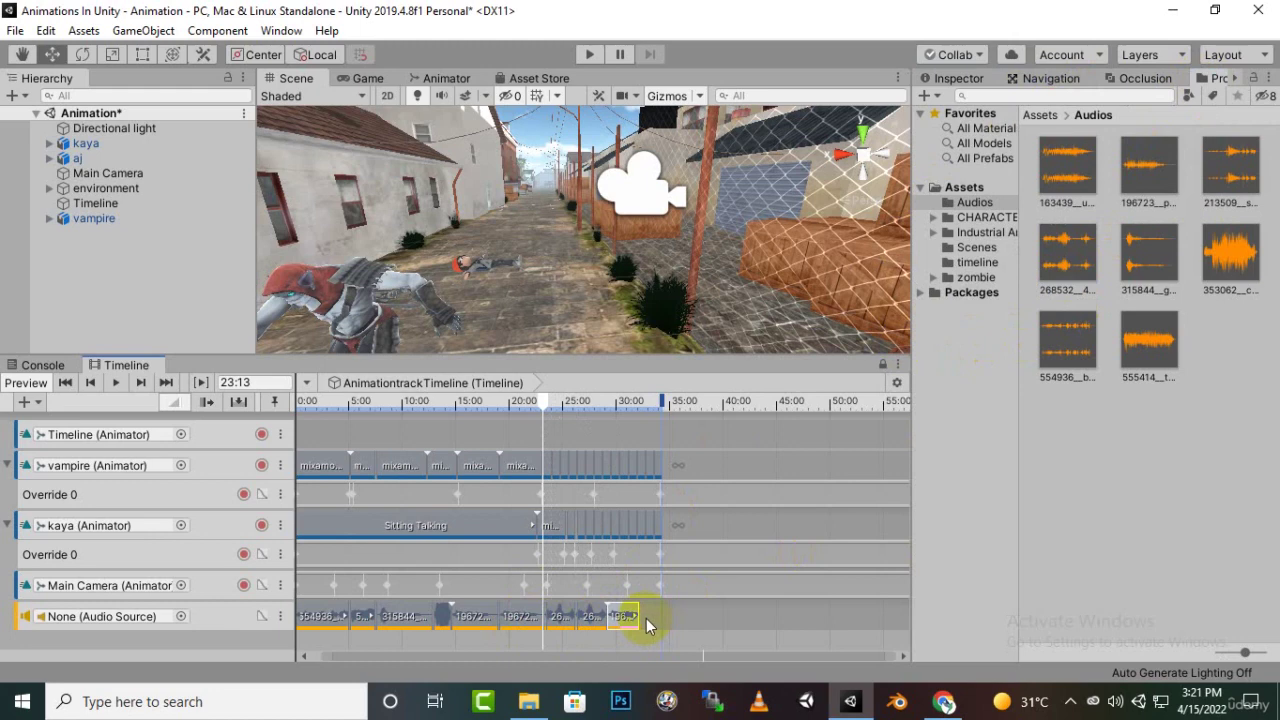
{"action": "key", "text": "ctrl+d"}
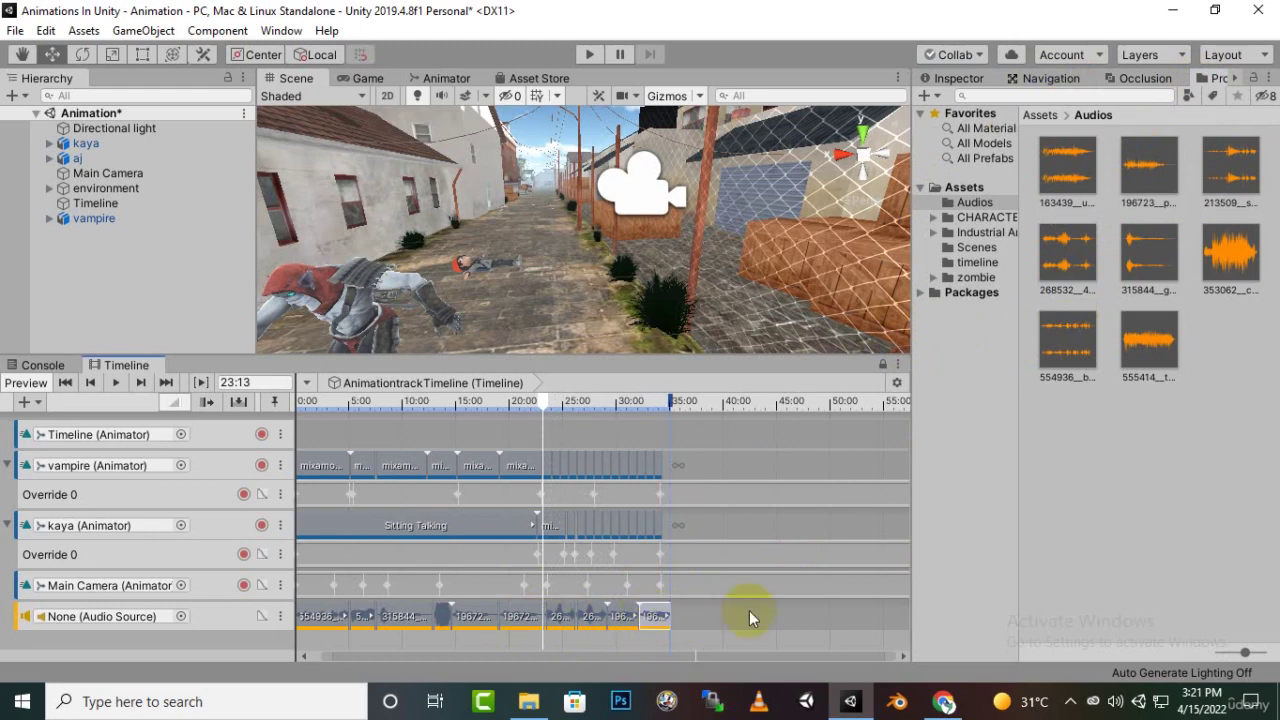
{"action": "left_click_drag", "start_coordinate": [669, 616], "coordinate": [660, 616]}
{"action": "left_click_drag", "start_coordinate": [543, 396], "coordinate": [218, 433]}
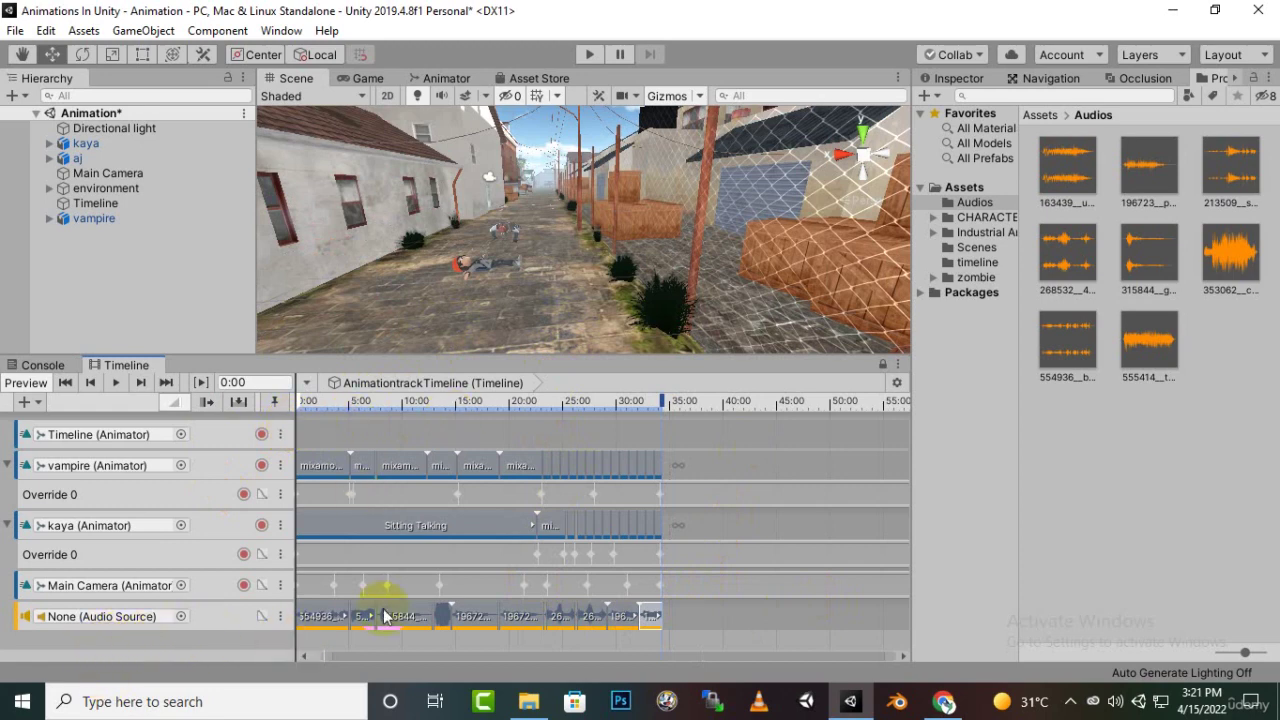
Try the volume, Loop and Manual blend-in curve settings on the second 268532 zombie-growl clip, then restore the original settings.
{"action": "left_click", "coordinate": [592, 622]}
{"action": "left_click", "coordinate": [962, 80]}
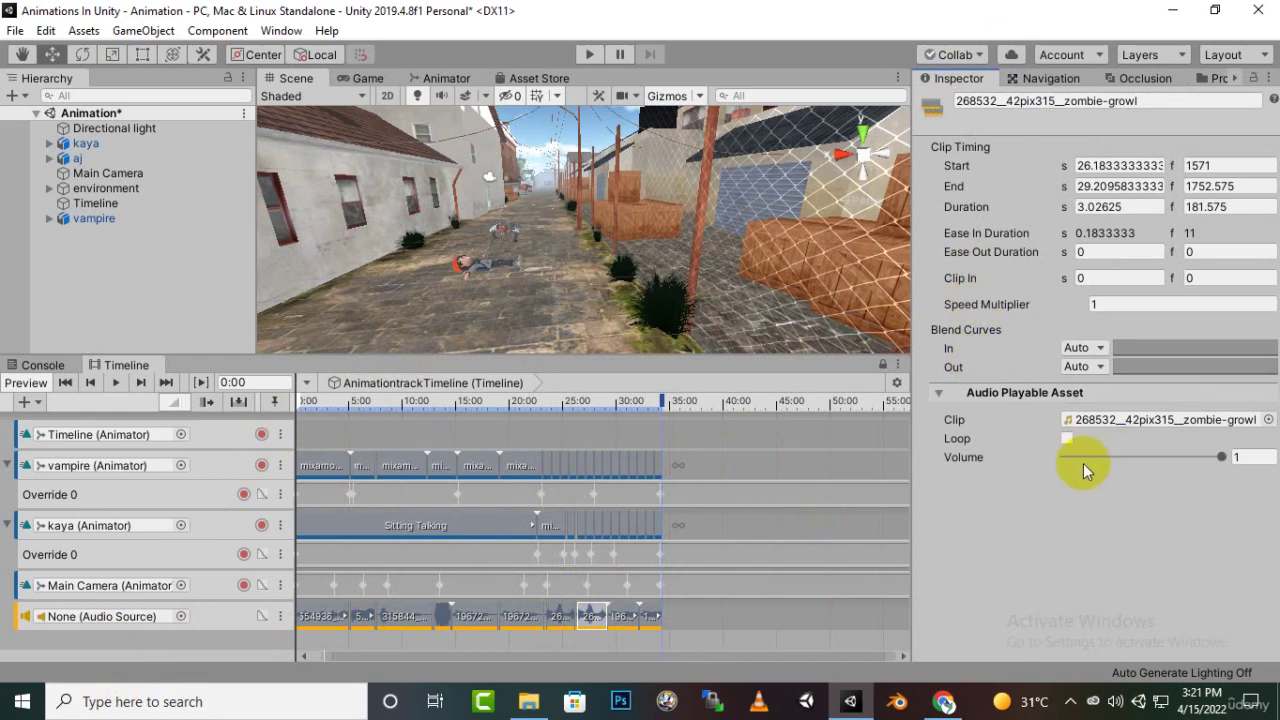
{"action": "left_click_drag", "start_coordinate": [1225, 461], "coordinate": [1252, 470]}
{"action": "left_click", "coordinate": [1072, 438]}
{"action": "left_click", "coordinate": [1067, 439]}
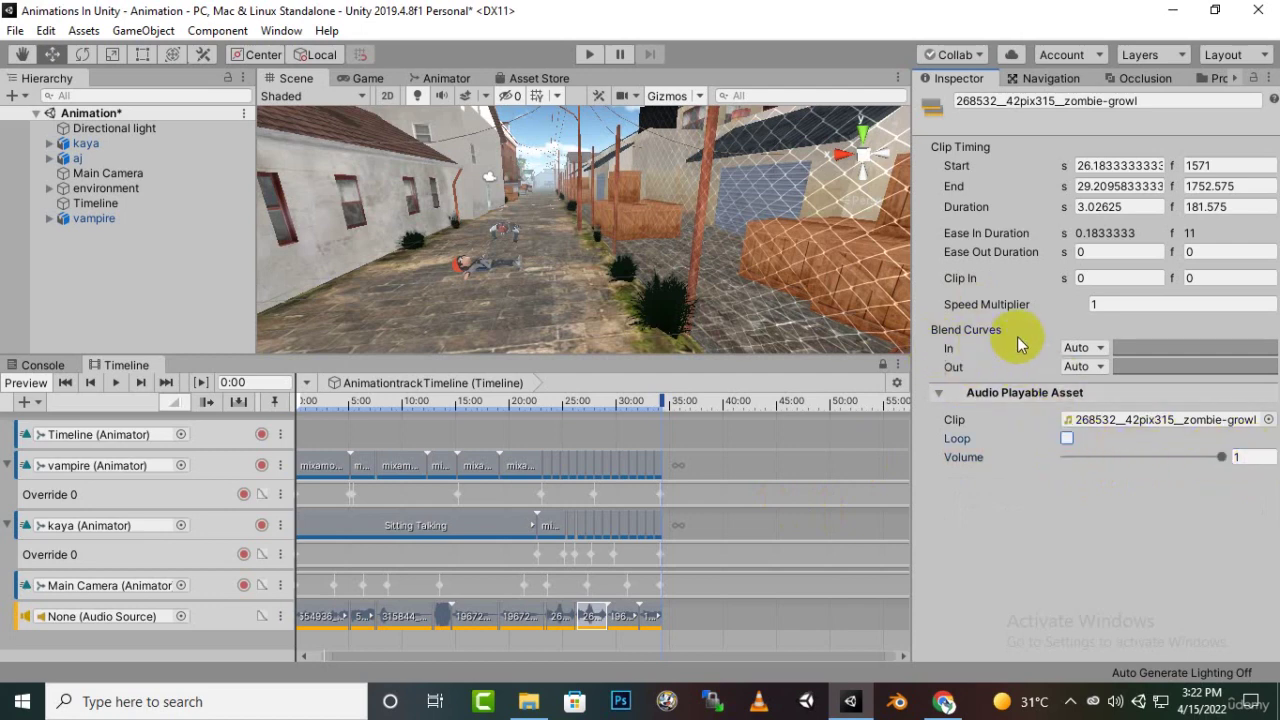
{"action": "left_click", "coordinate": [1092, 347]}
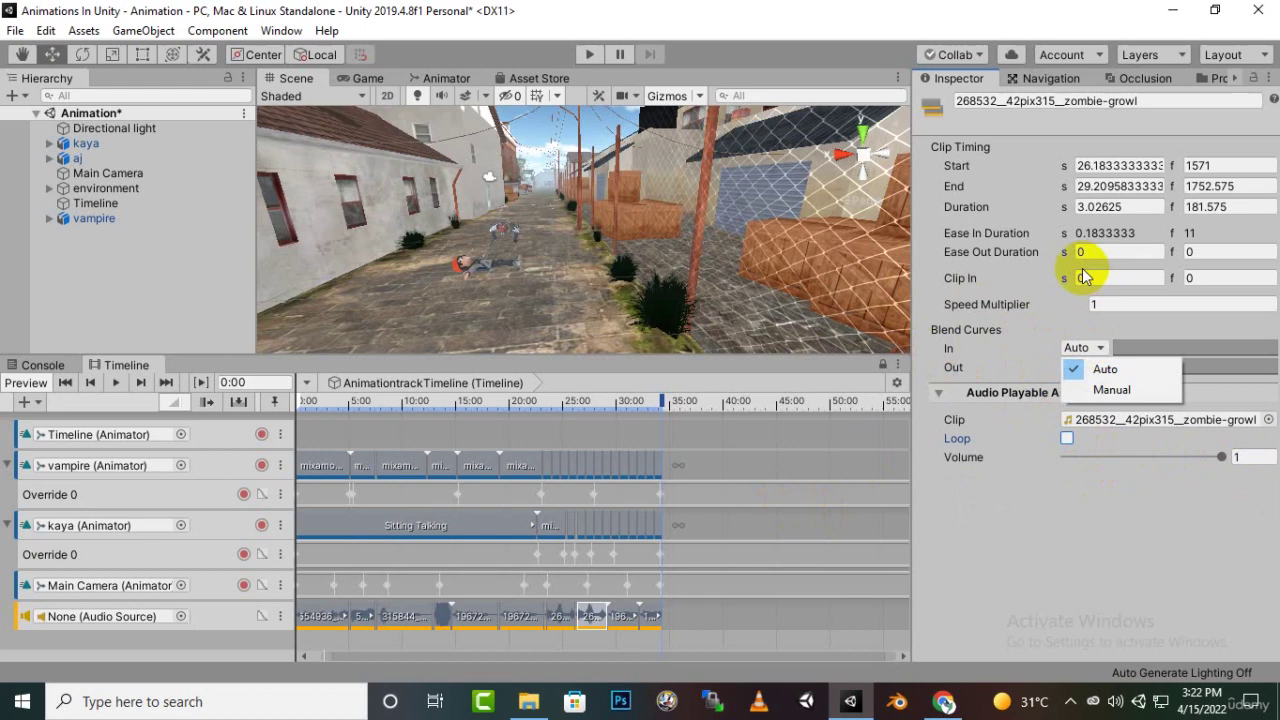
{"action": "left_click", "coordinate": [1115, 390]}
{"action": "left_click", "coordinate": [1082, 348]}
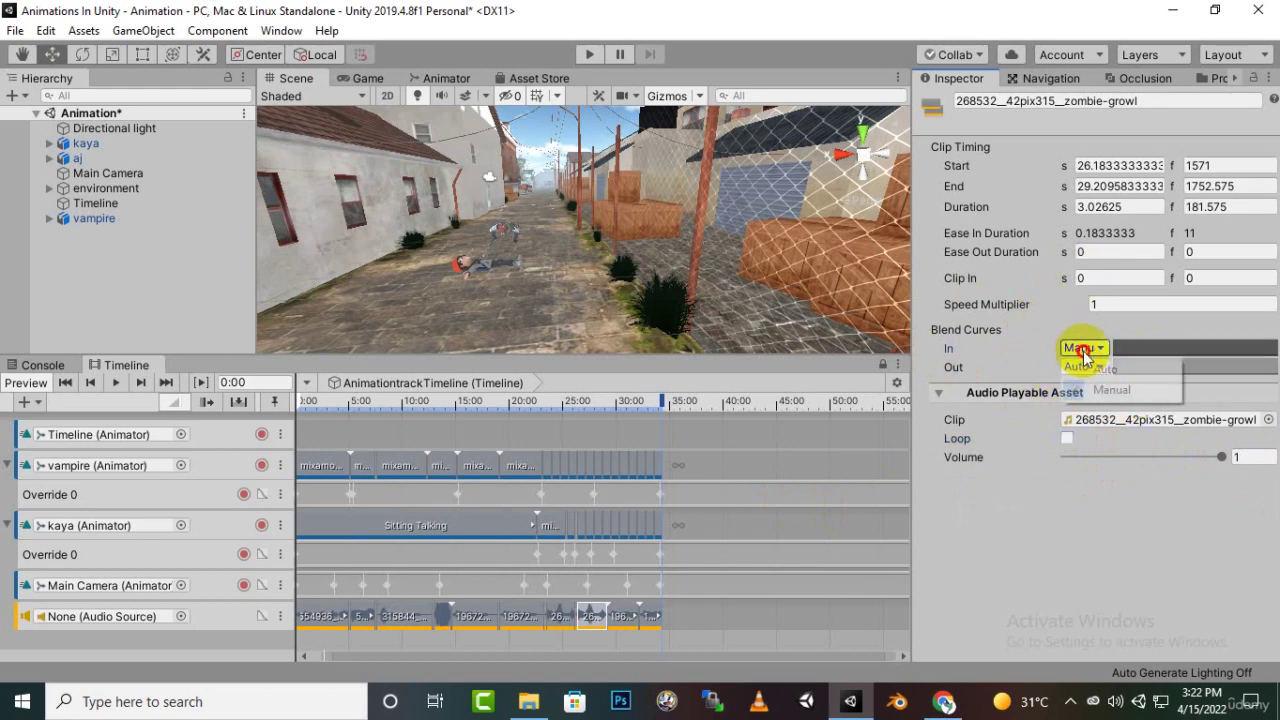
{"action": "left_click", "coordinate": [1080, 366]}
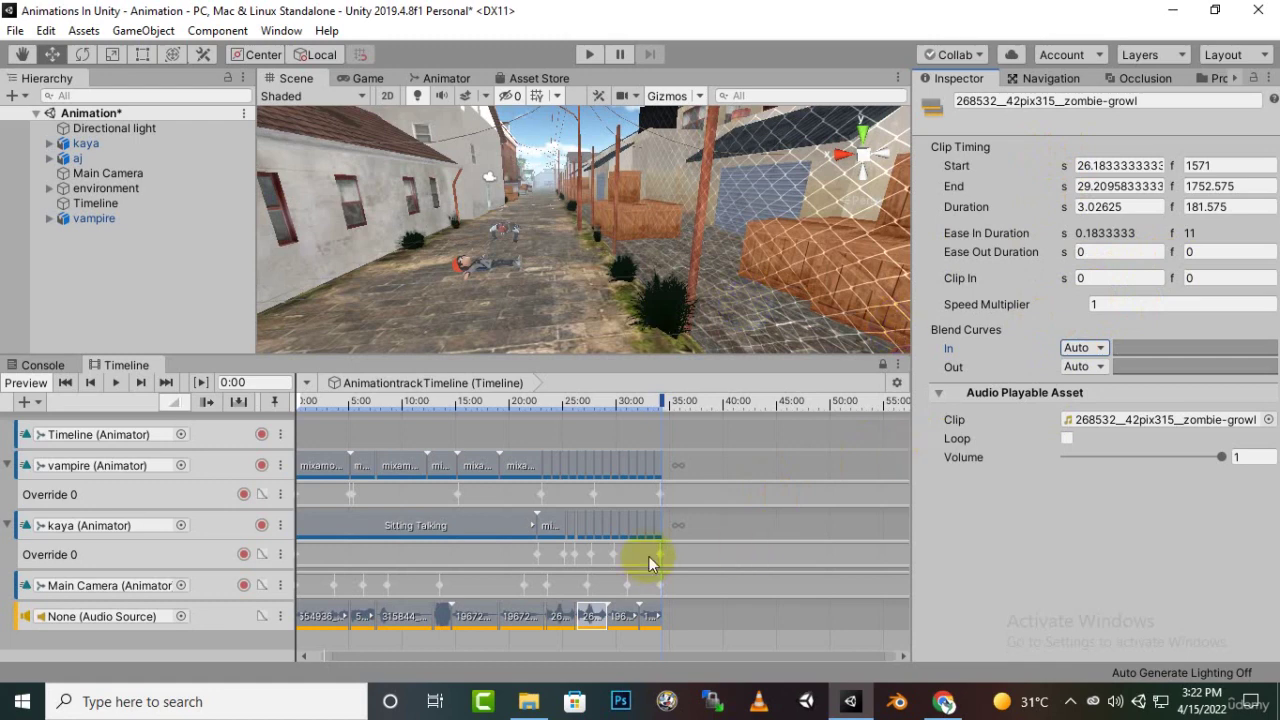
Clear the selection, run the scene in Play mode to review the animation with its sounds, and stop it.
{"action": "right_click", "coordinate": [160, 266]}
{"action": "left_click", "coordinate": [106, 261]}
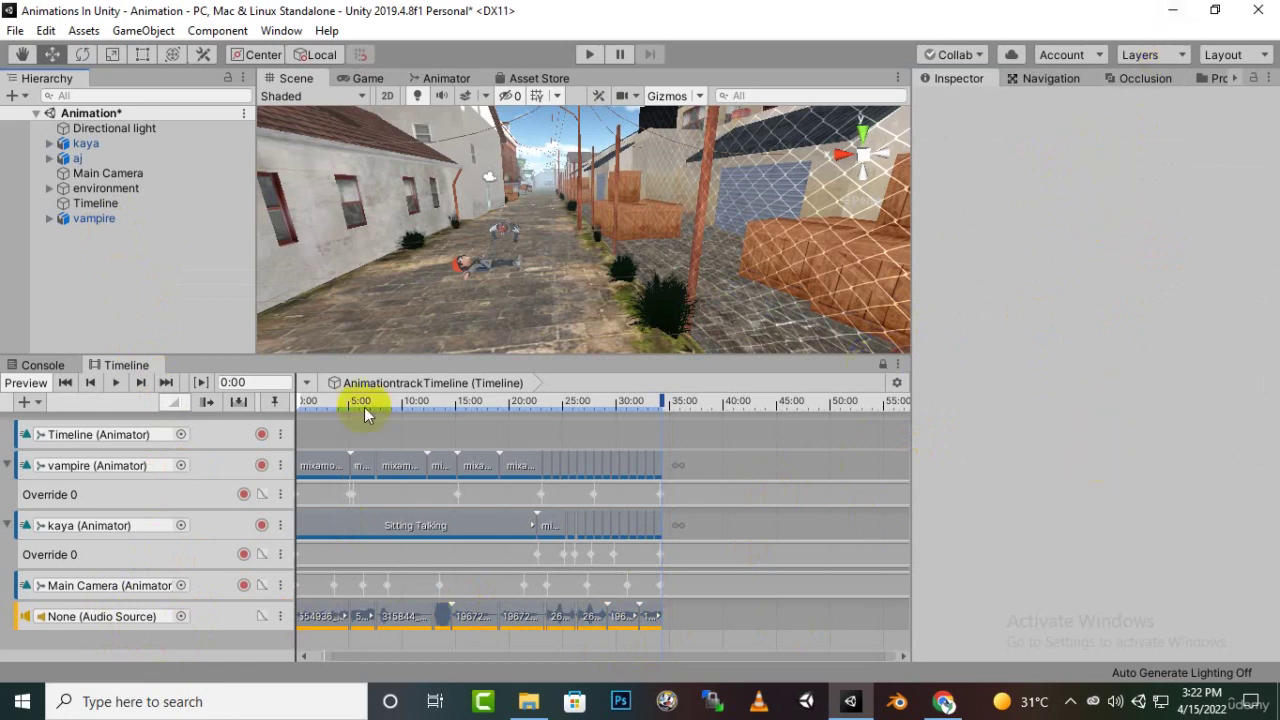
{"action": "left_click", "coordinate": [592, 56]}
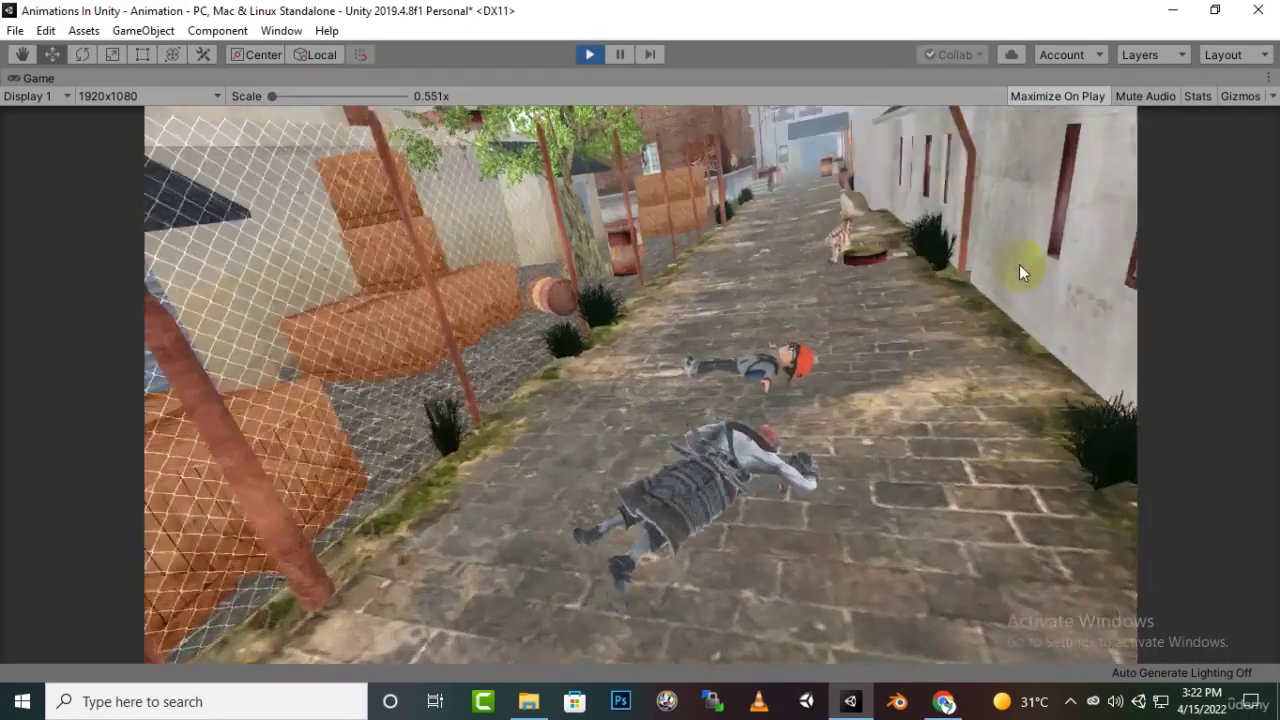
{"action": "left_click", "coordinate": [1019, 265]}
{"action": "mouse_move", "coordinate": [1019, 264]}
{"action": "left_mouse_down"}
{"action": "mouse_move", "coordinate": [1029, 427]}
{"action": "mouse_move", "coordinate": [1128, 384]}
{"action": "mouse_move", "coordinate": [1062, 321]}
{"action": "mouse_move", "coordinate": [1034, 266]}
{"action": "left_mouse_up"}
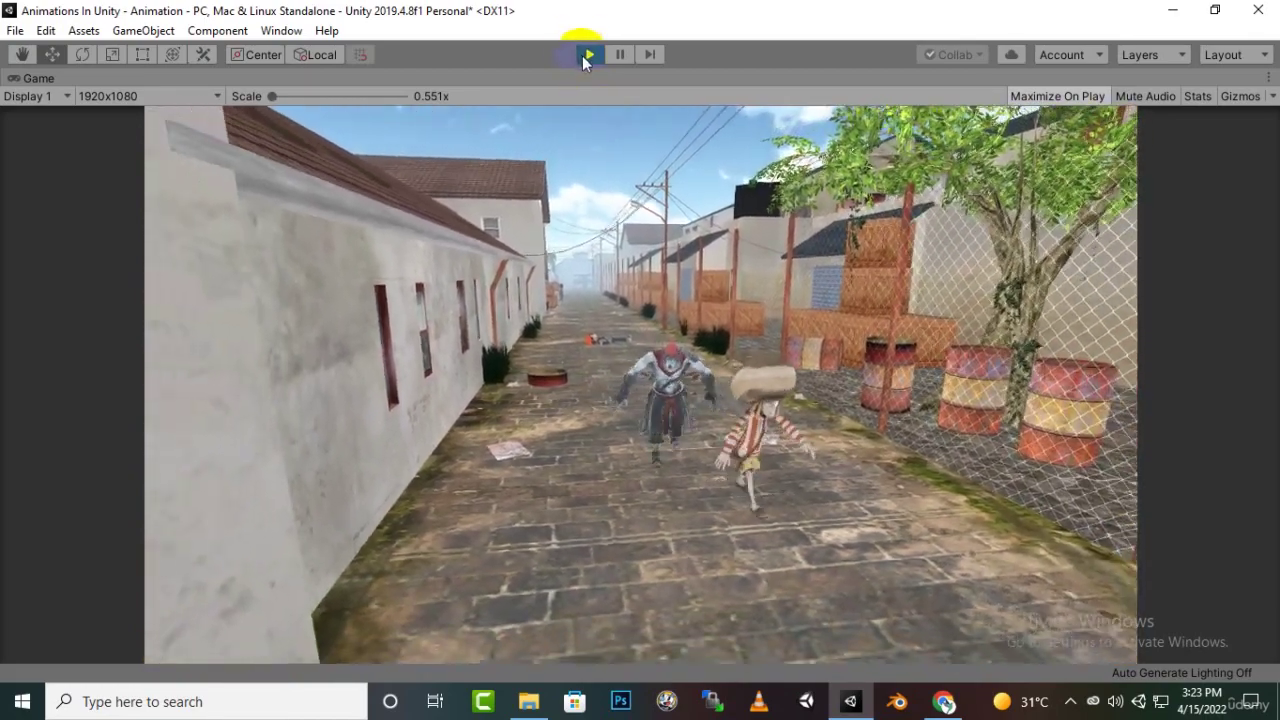
{"action": "left_click", "coordinate": [587, 56]}
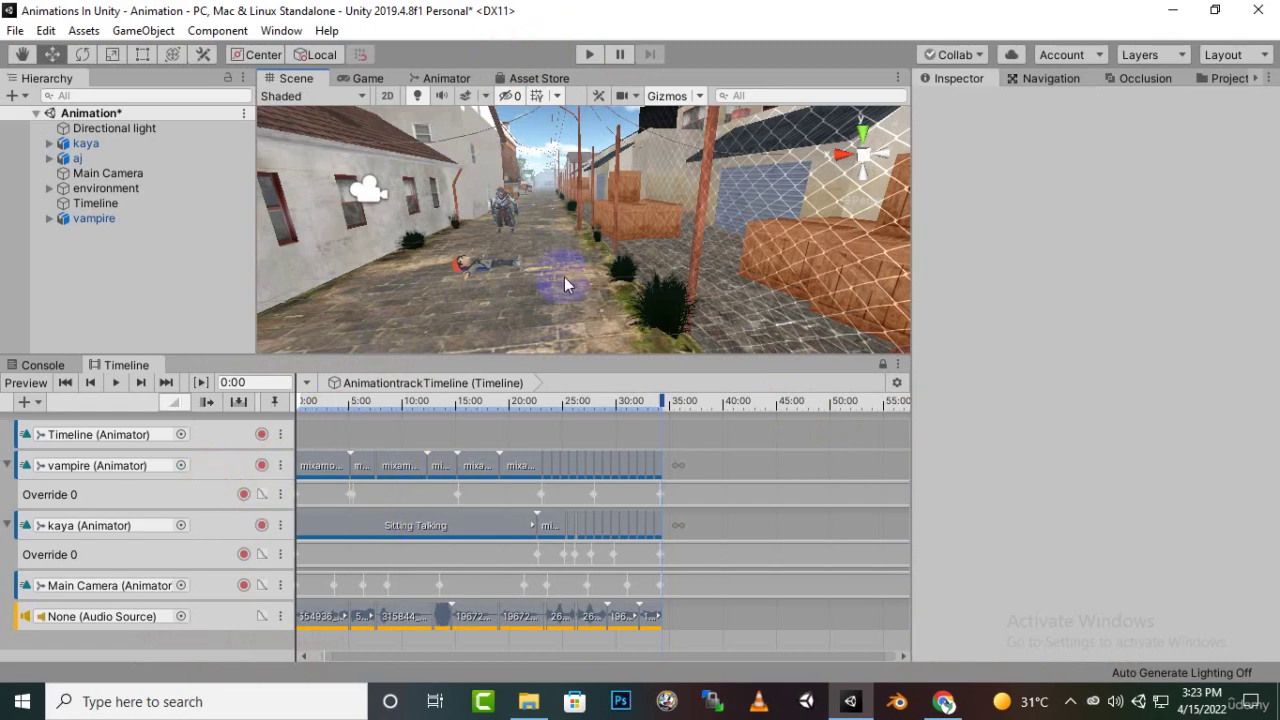
Extend the vampire's first animation clip so that it overlaps the second one by 22 frames.
{"action": "middle_click_drag", "start_coordinate": [565, 280], "coordinate": [632, 299]}
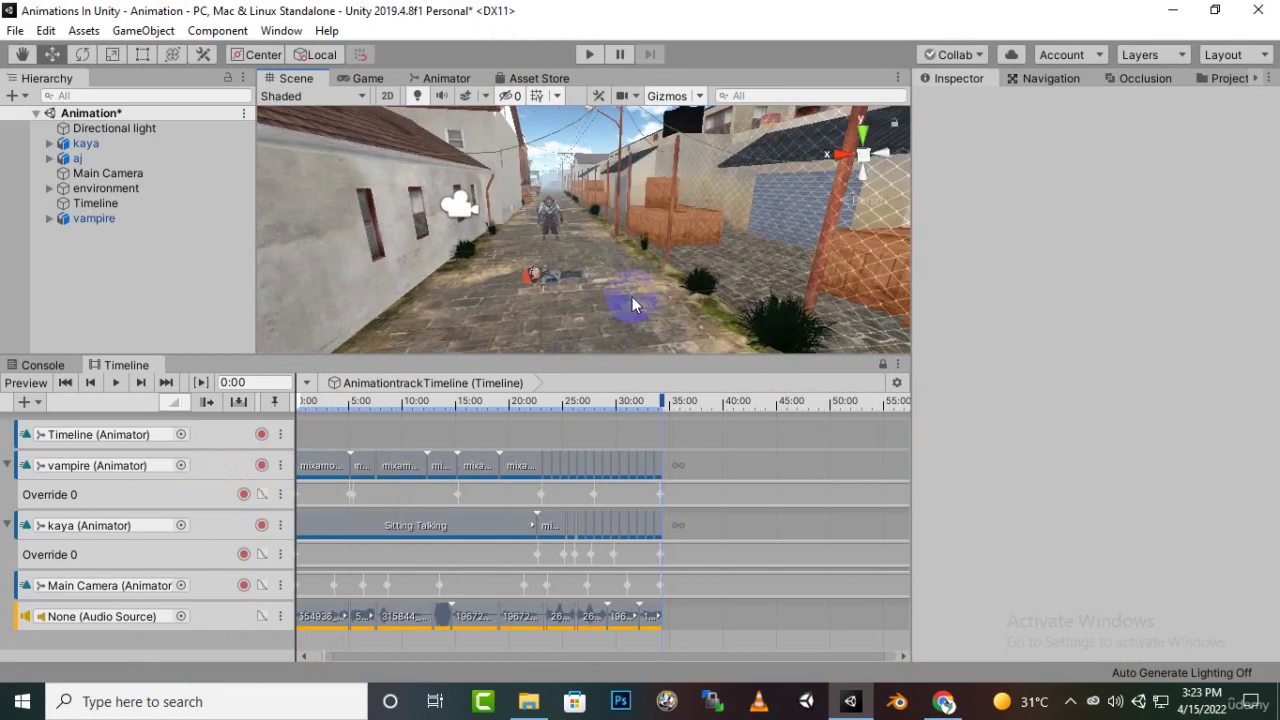
{"action": "left_click", "coordinate": [340, 467]}
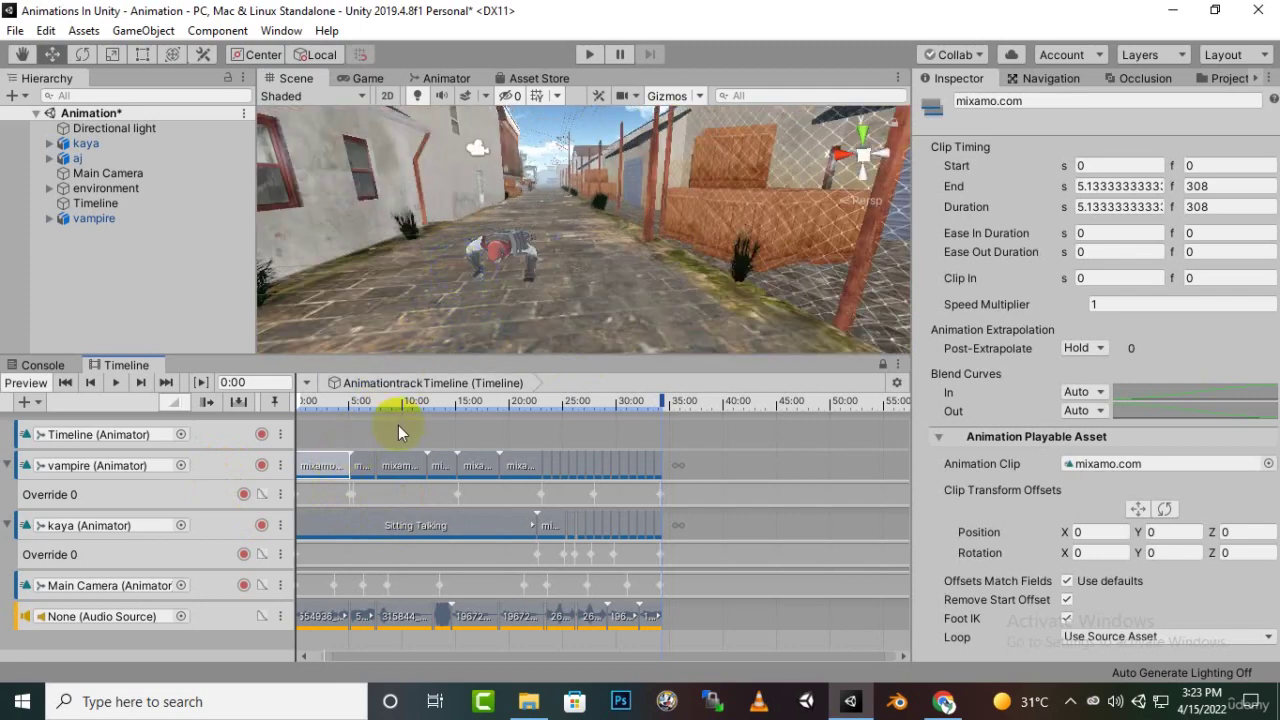
{"action": "scroll", "coordinate": [404, 478], "scroll_direction": "up", "scroll_amount": 5}
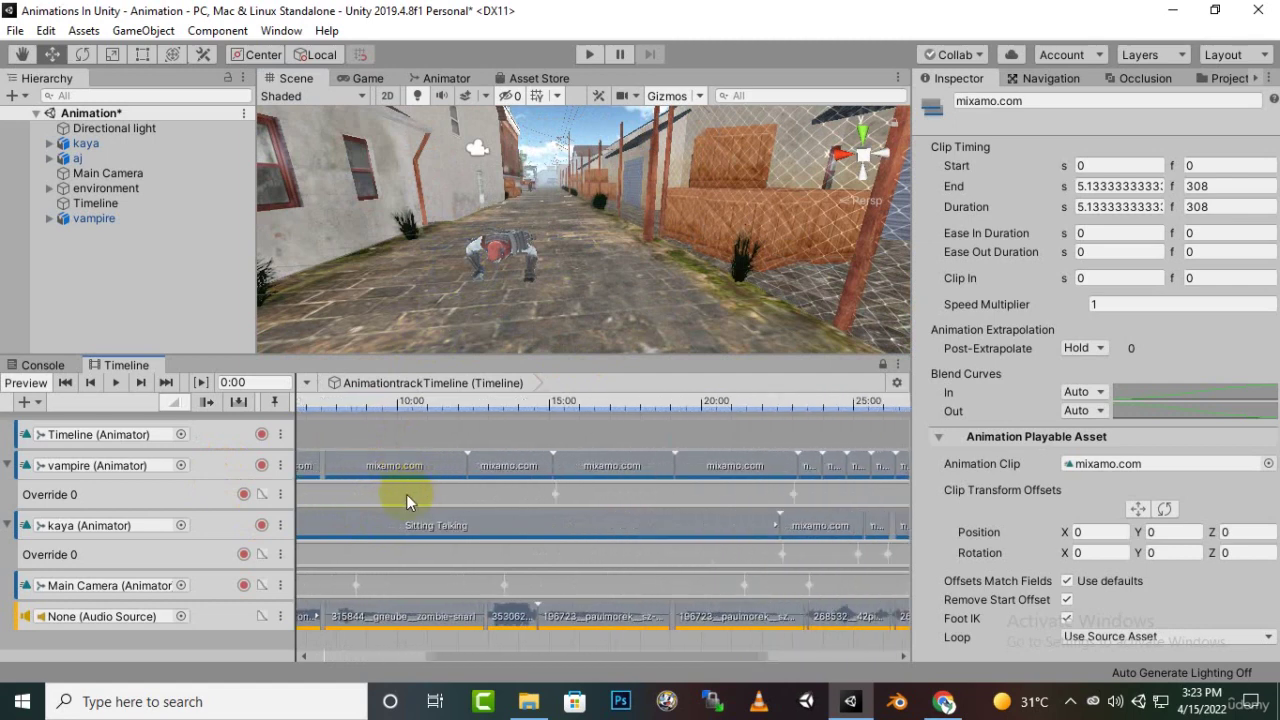
{"action": "middle_click_drag", "start_coordinate": [406, 494], "coordinate": [698, 527]}
{"action": "scroll", "coordinate": [457, 510], "scroll_direction": "up", "scroll_amount": 1}
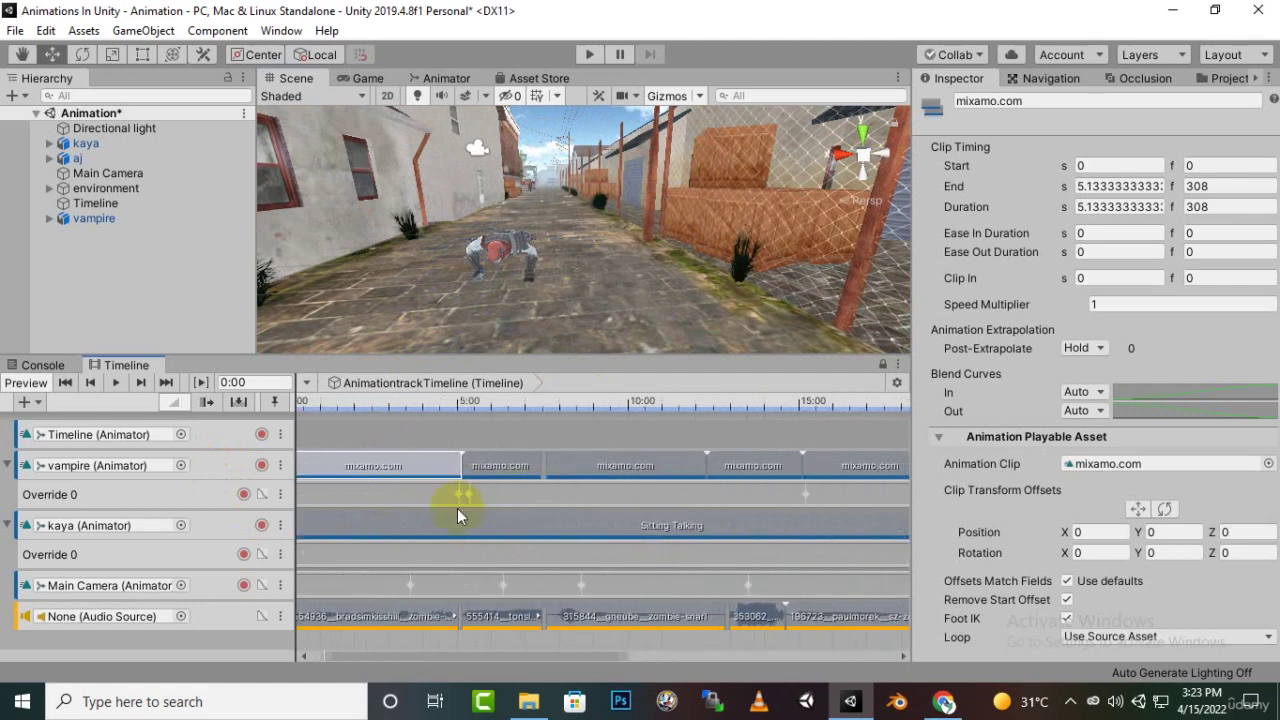
{"action": "scroll", "coordinate": [404, 488], "scroll_direction": "up", "scroll_amount": 1}
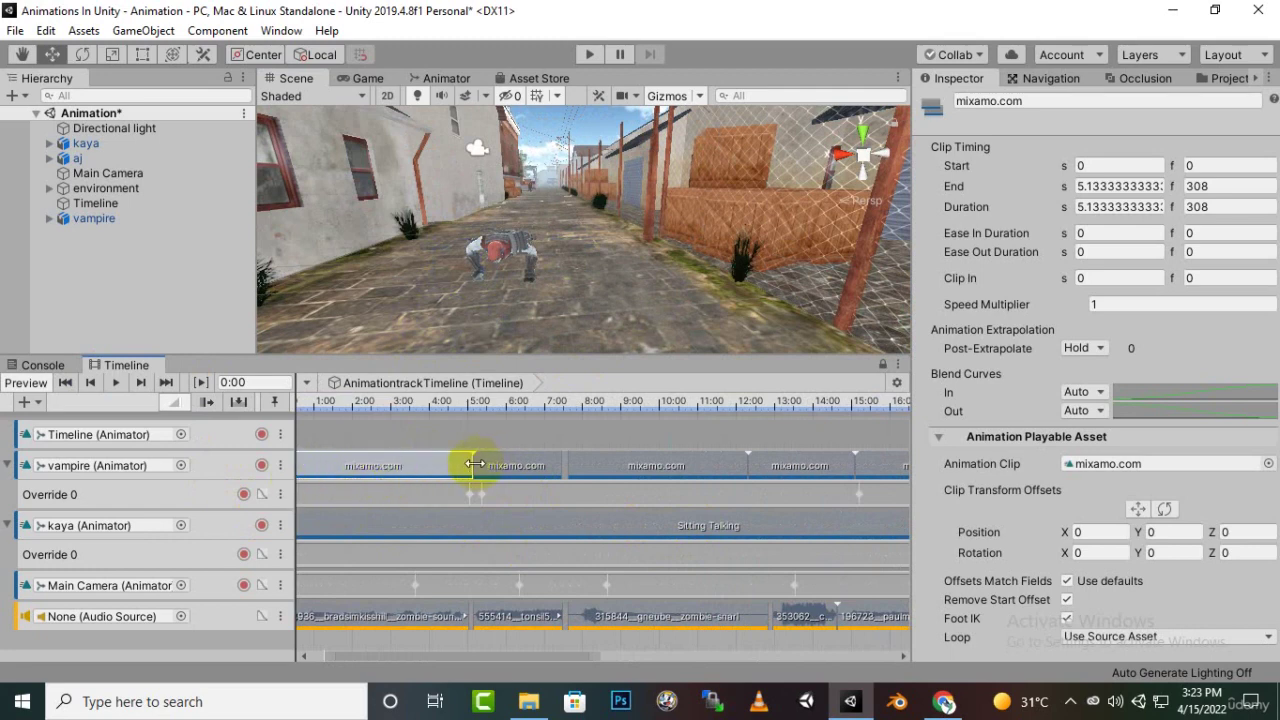
{"action": "left_click_drag", "start_coordinate": [474, 465], "coordinate": [478, 462]}
{"action": "left_click", "coordinate": [458, 474]}
Extend the vampire's second animation clip to end at 7.9 s and the third to end at 12.85 s, overlapping the clips that follow.
{"action": "left_click", "coordinate": [549, 463]}
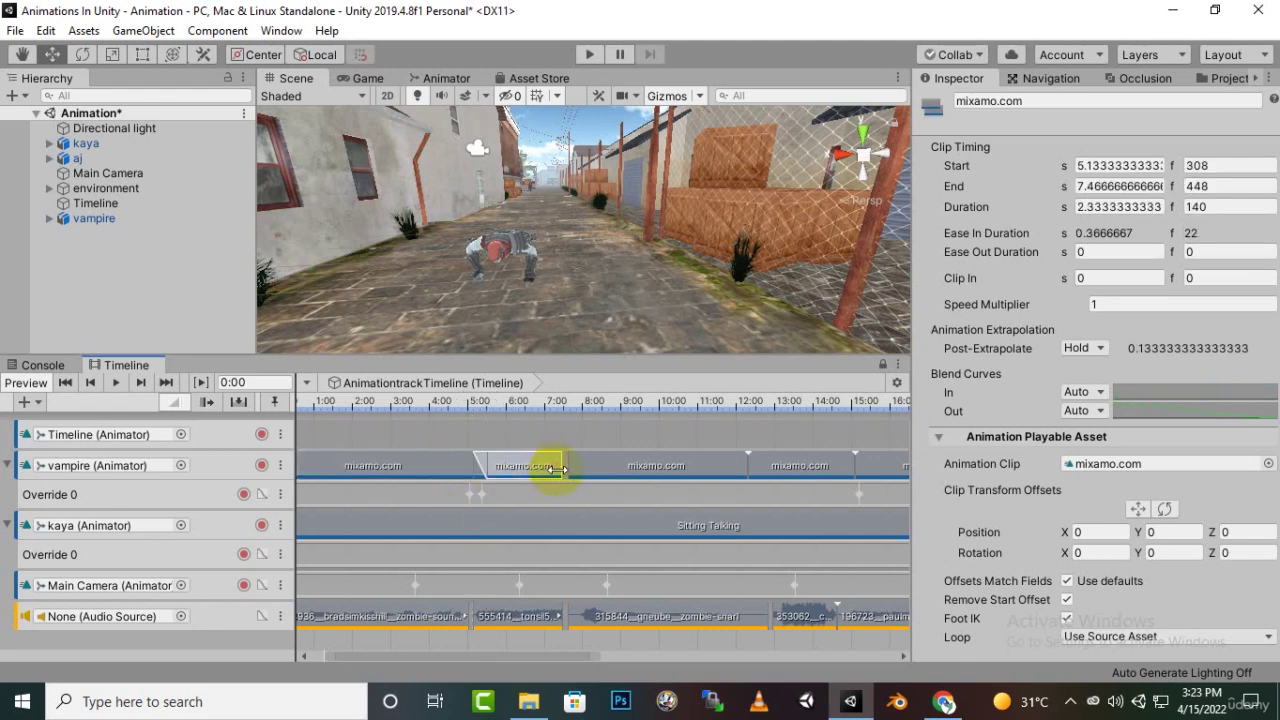
{"action": "left_click_drag", "start_coordinate": [563, 465], "coordinate": [565, 465]}
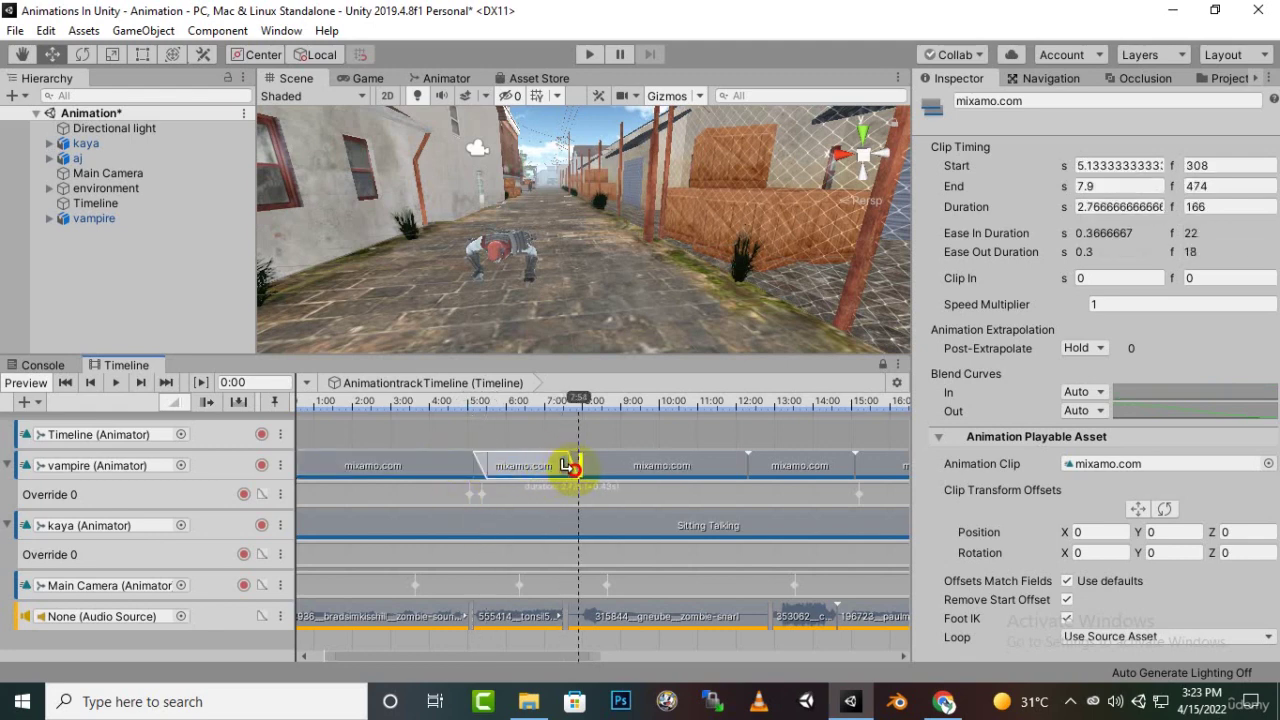
{"action": "left_click", "coordinate": [729, 465]}
{"action": "left_click_drag", "start_coordinate": [754, 467], "coordinate": [757, 465]}
{"action": "left_click", "coordinate": [738, 471]}
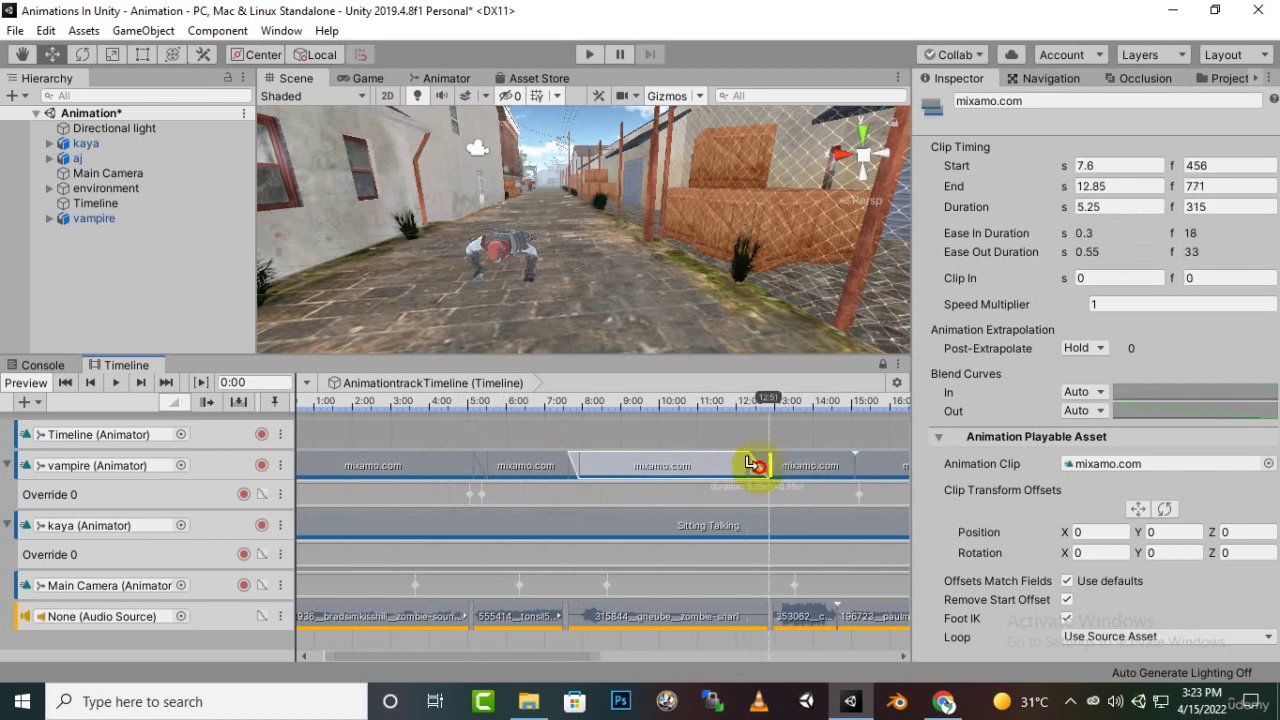
Extend the vampire's fourth animation clip to end at about 15.43 s, overlapping the fifth by 20 frames.
{"action": "scroll", "coordinate": [700, 480], "scroll_direction": "down", "scroll_amount": 2}
{"action": "left_click", "coordinate": [800, 471]}
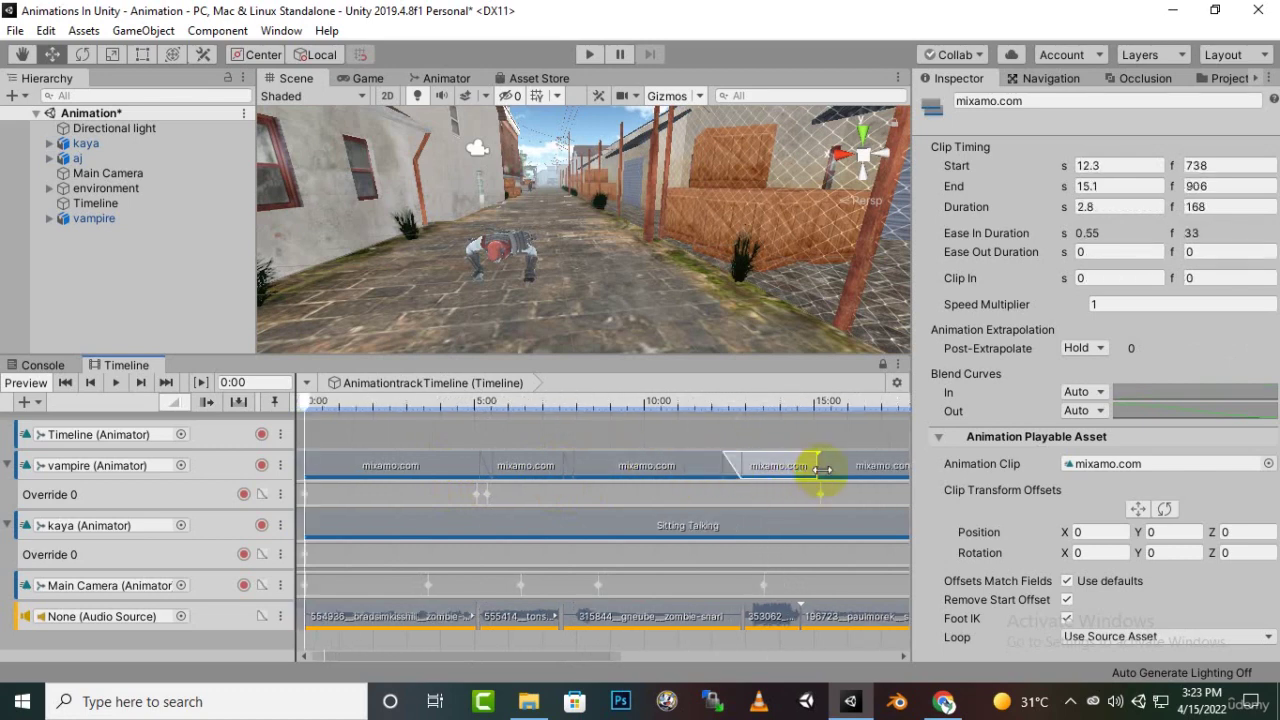
{"action": "left_click_drag", "start_coordinate": [815, 462], "coordinate": [814, 466]}
{"action": "scroll", "coordinate": [731, 473], "scroll_direction": "down", "scroll_amount": 2}
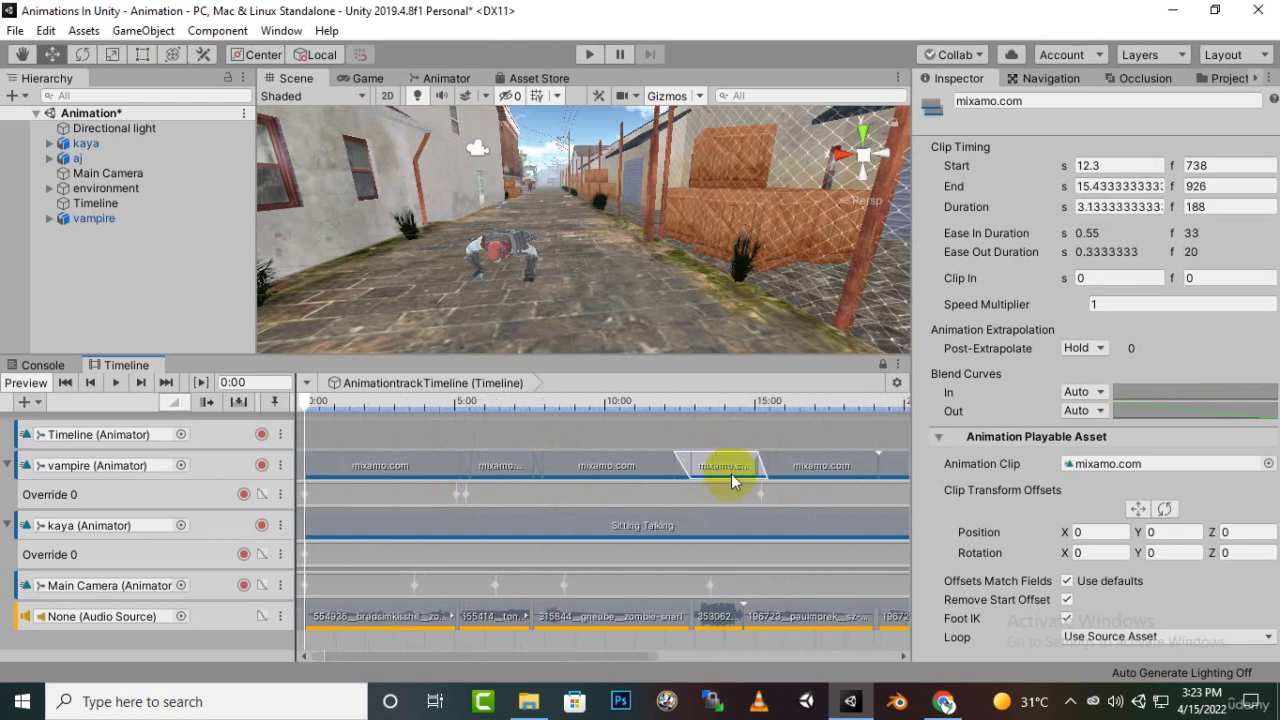
Extend the vampire's fifth animation clip to overlap the sixth by 26 frames, and the sixth to end at about 23.49 s.
{"action": "left_click", "coordinate": [775, 468]}
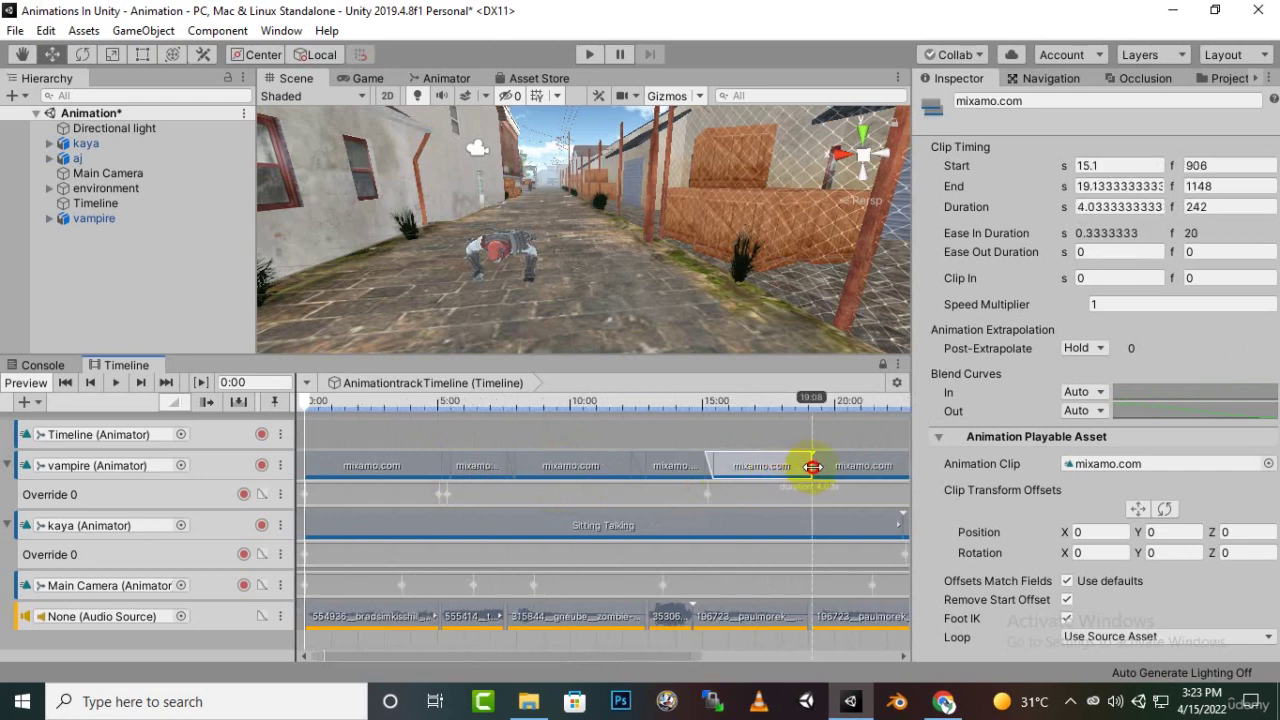
{"action": "left_click_drag", "start_coordinate": [812, 467], "coordinate": [778, 463]}
{"action": "scroll", "coordinate": [705, 478], "scroll_direction": "down", "scroll_amount": 2}
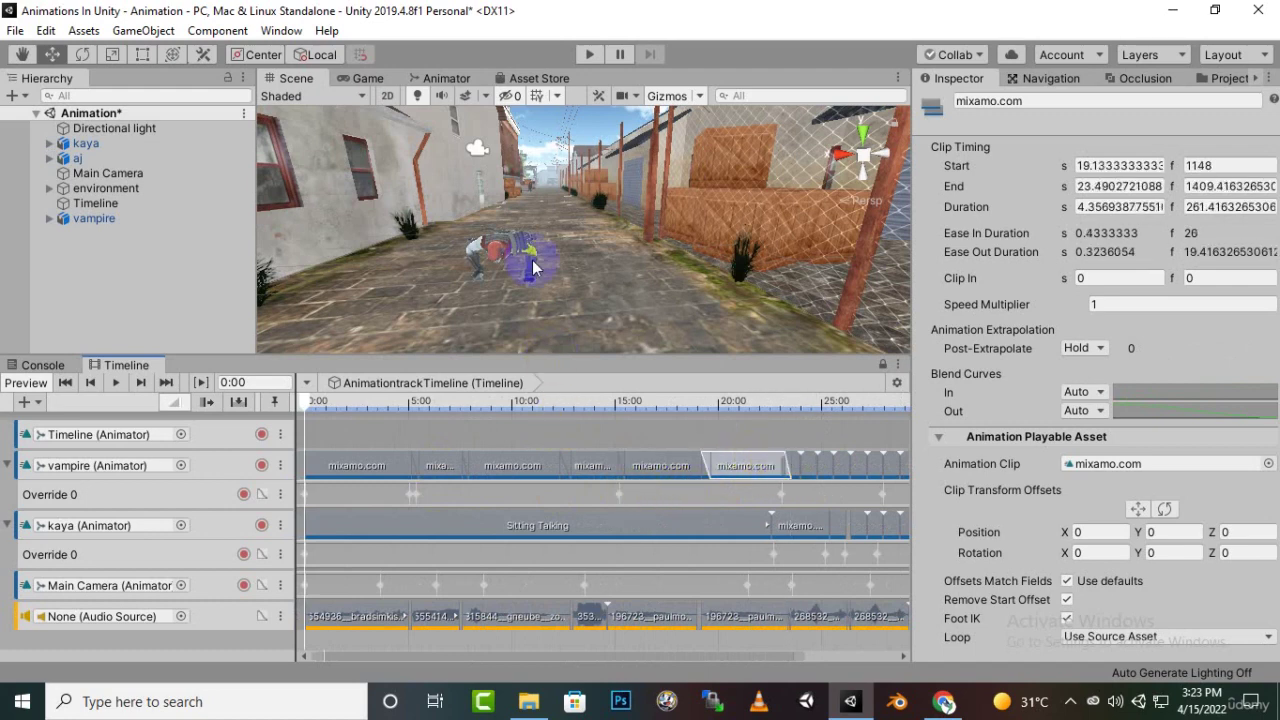
Run the scene in Play mode to review the blended vampire animations, stop it, and return to the timeline.
{"action": "left_click", "coordinate": [589, 54]}
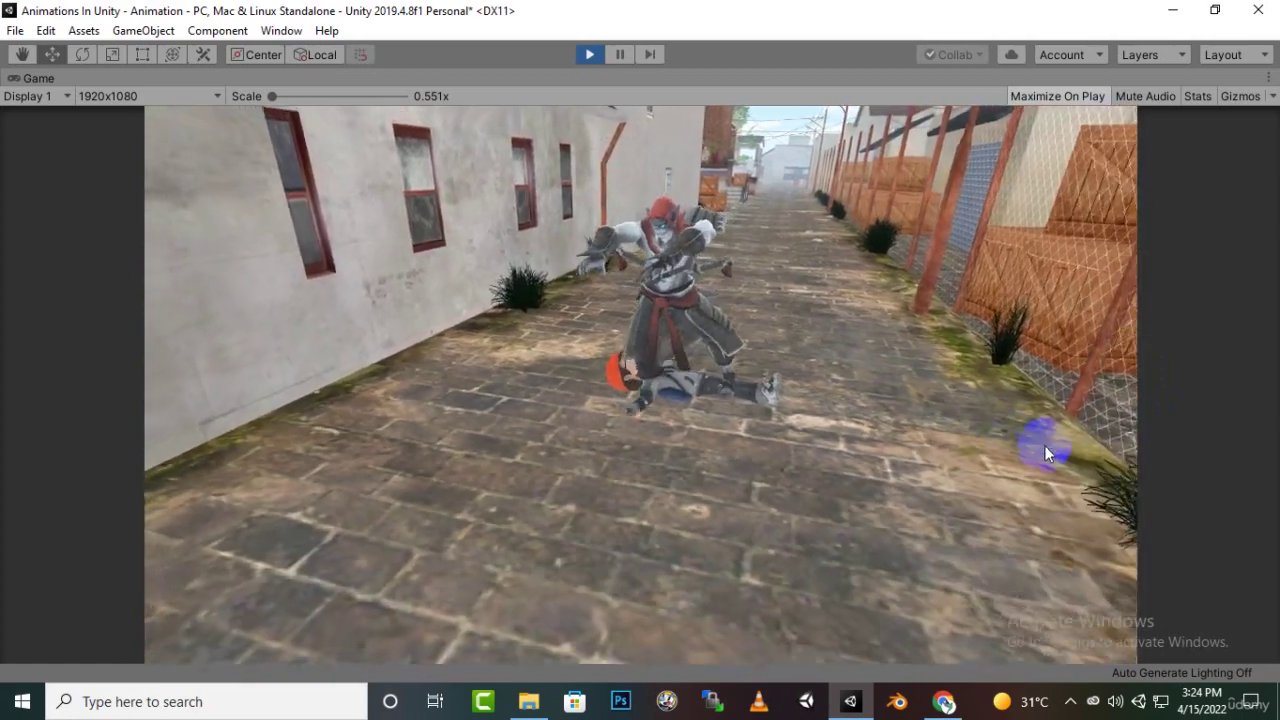
{"action": "left_click", "coordinate": [588, 54]}
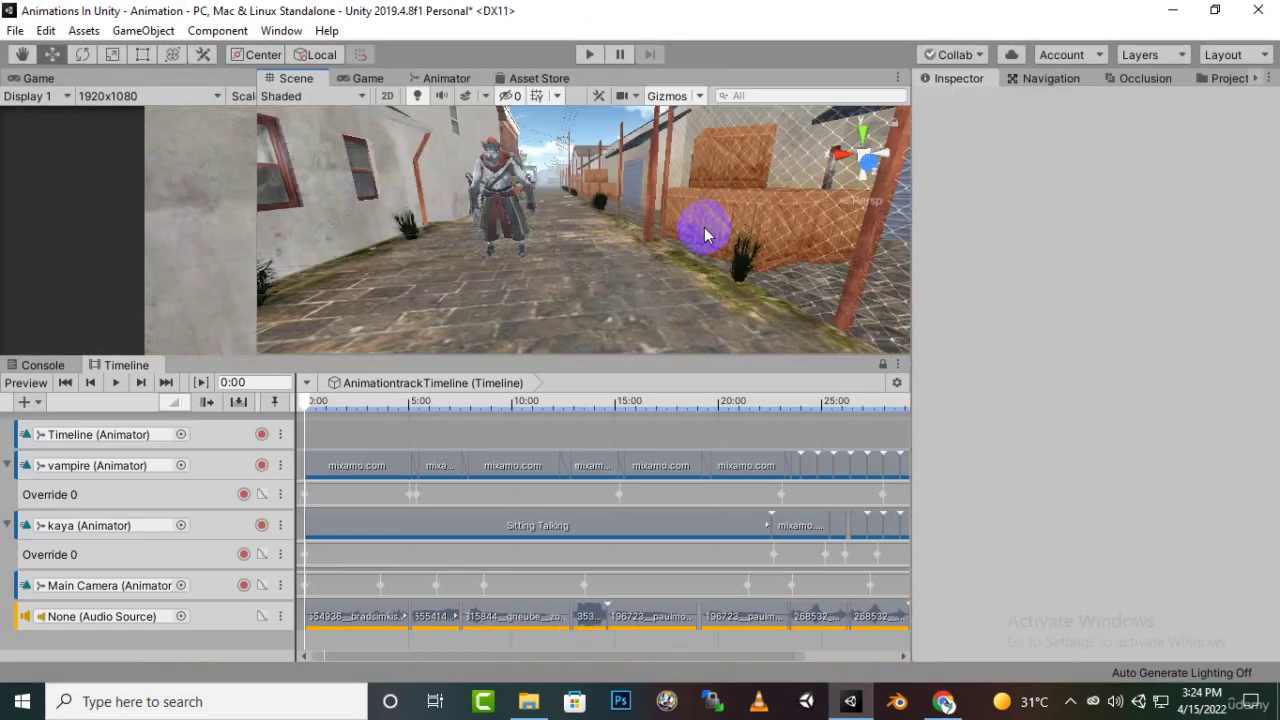
{"action": "left_click", "coordinate": [579, 436]}
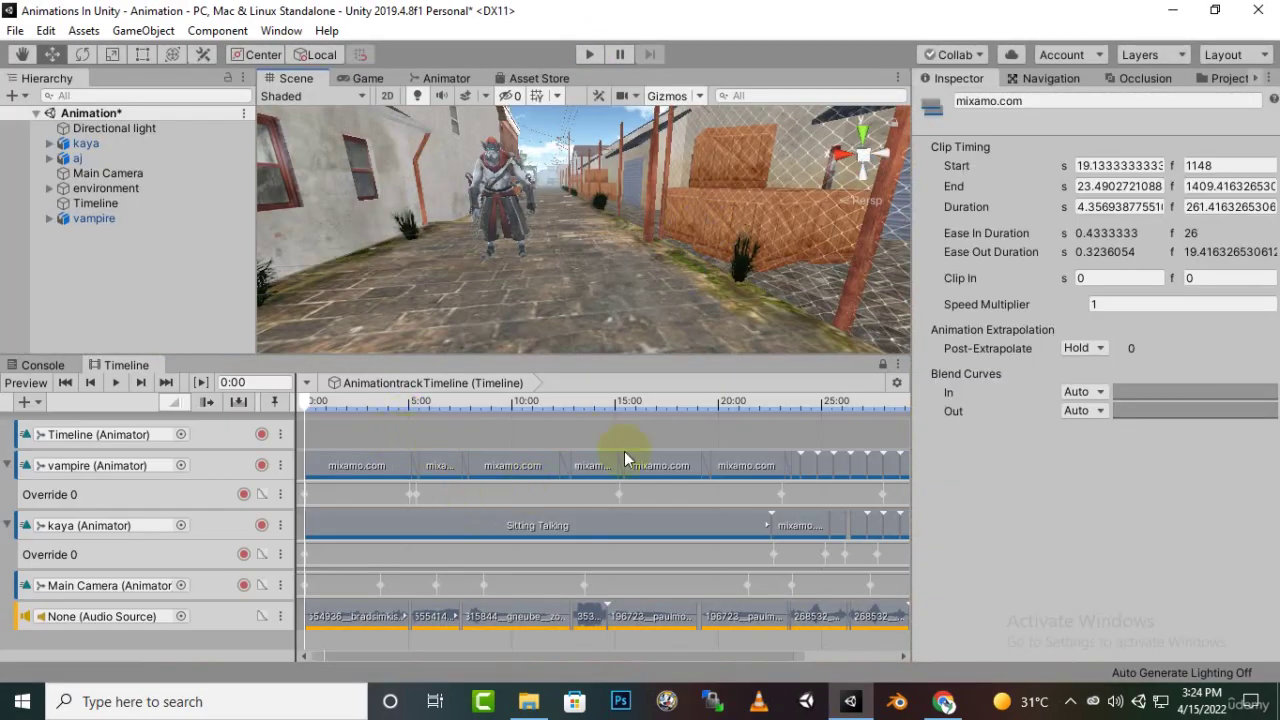
{"action": "left_click", "coordinate": [349, 476]}
{"action": "right_click", "coordinate": [345, 474]}
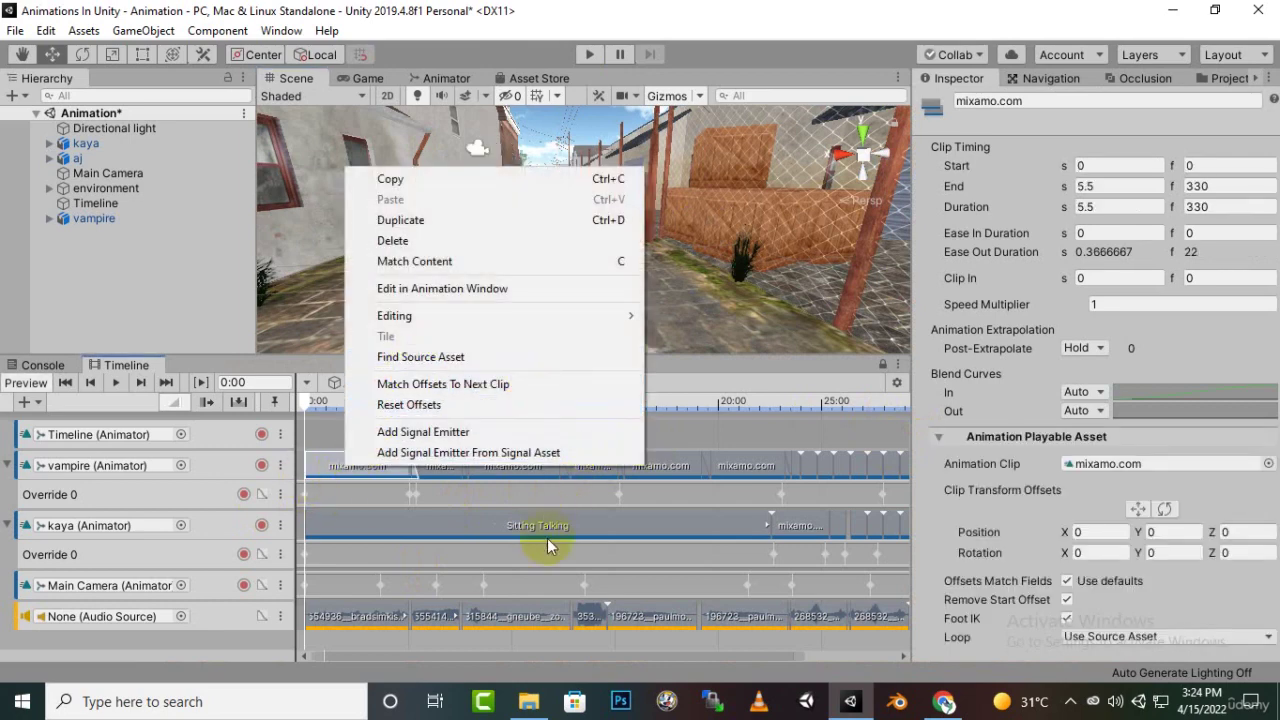
{"action": "left_click", "coordinate": [660, 167]}
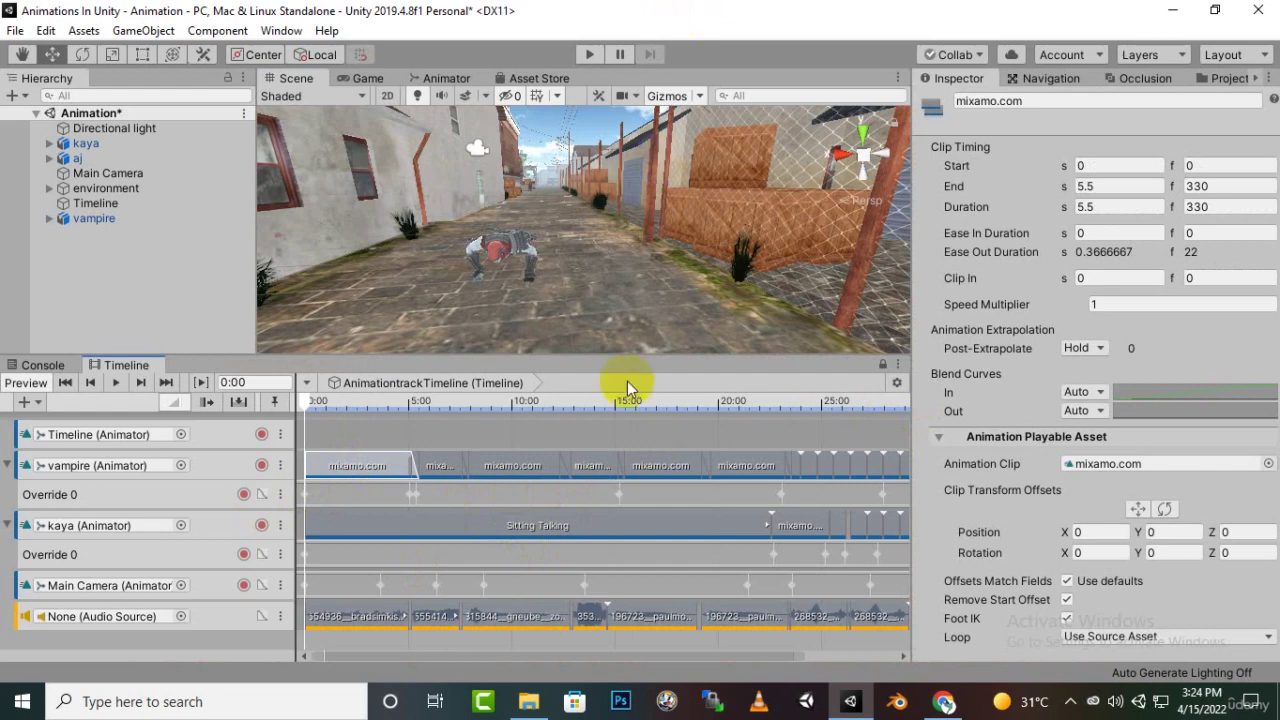